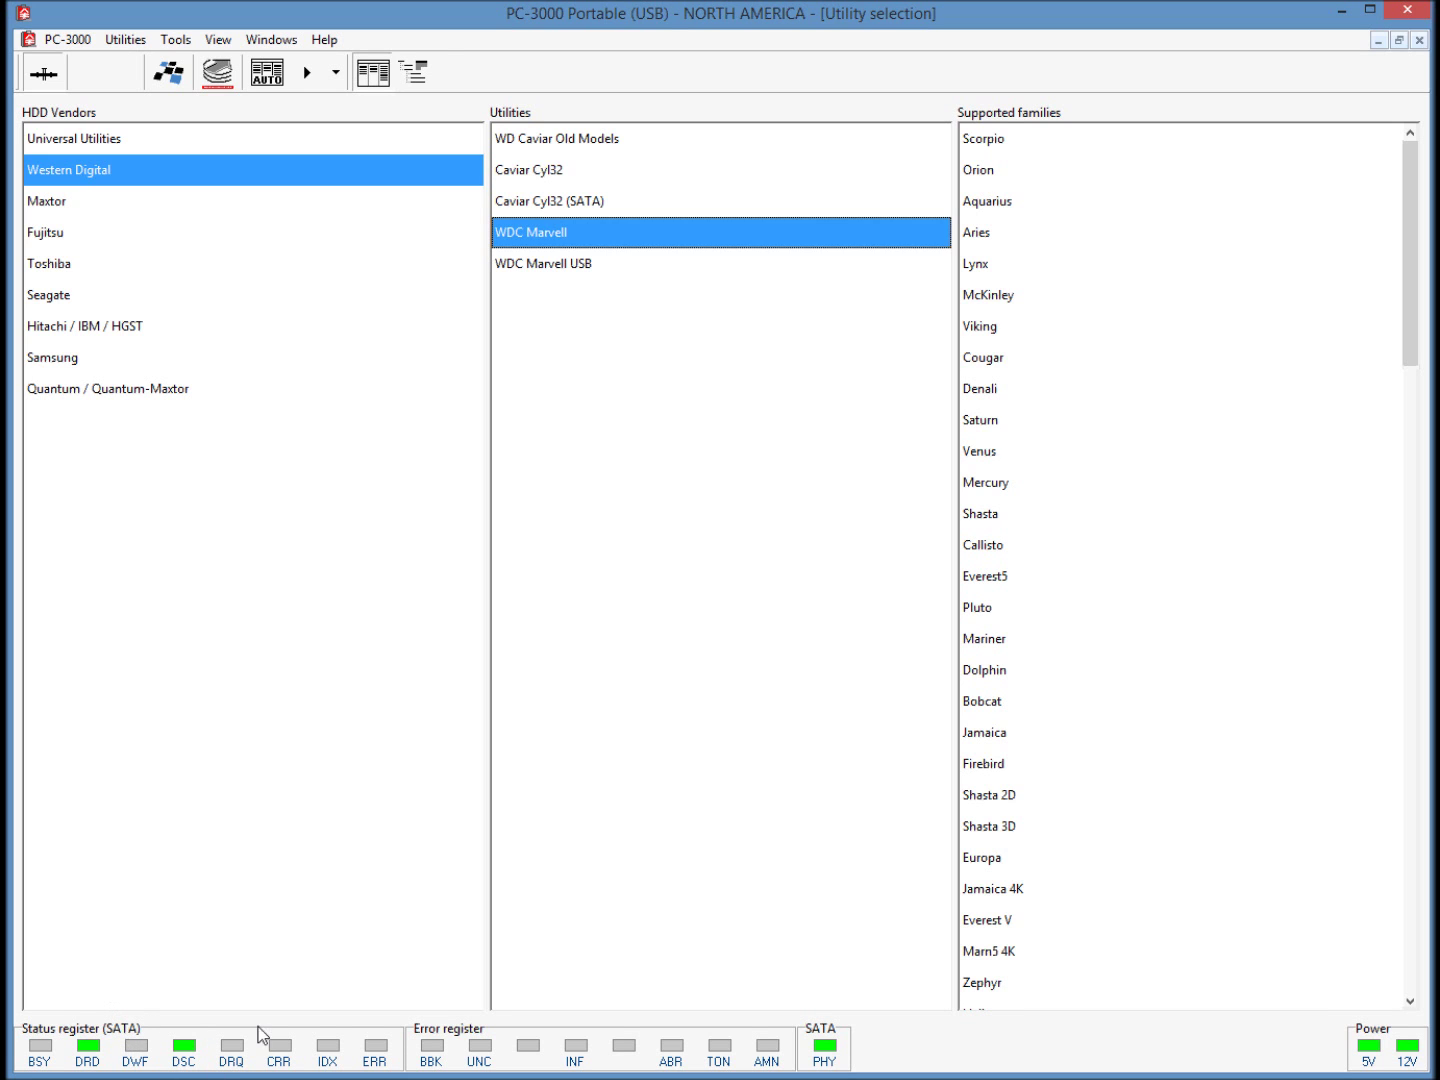
Step: Launch the WDC Marvell utility for the Western Digital drive in Normal mode, autodetecting the drive family
{"action": "double_click", "coordinate": [584, 234]}
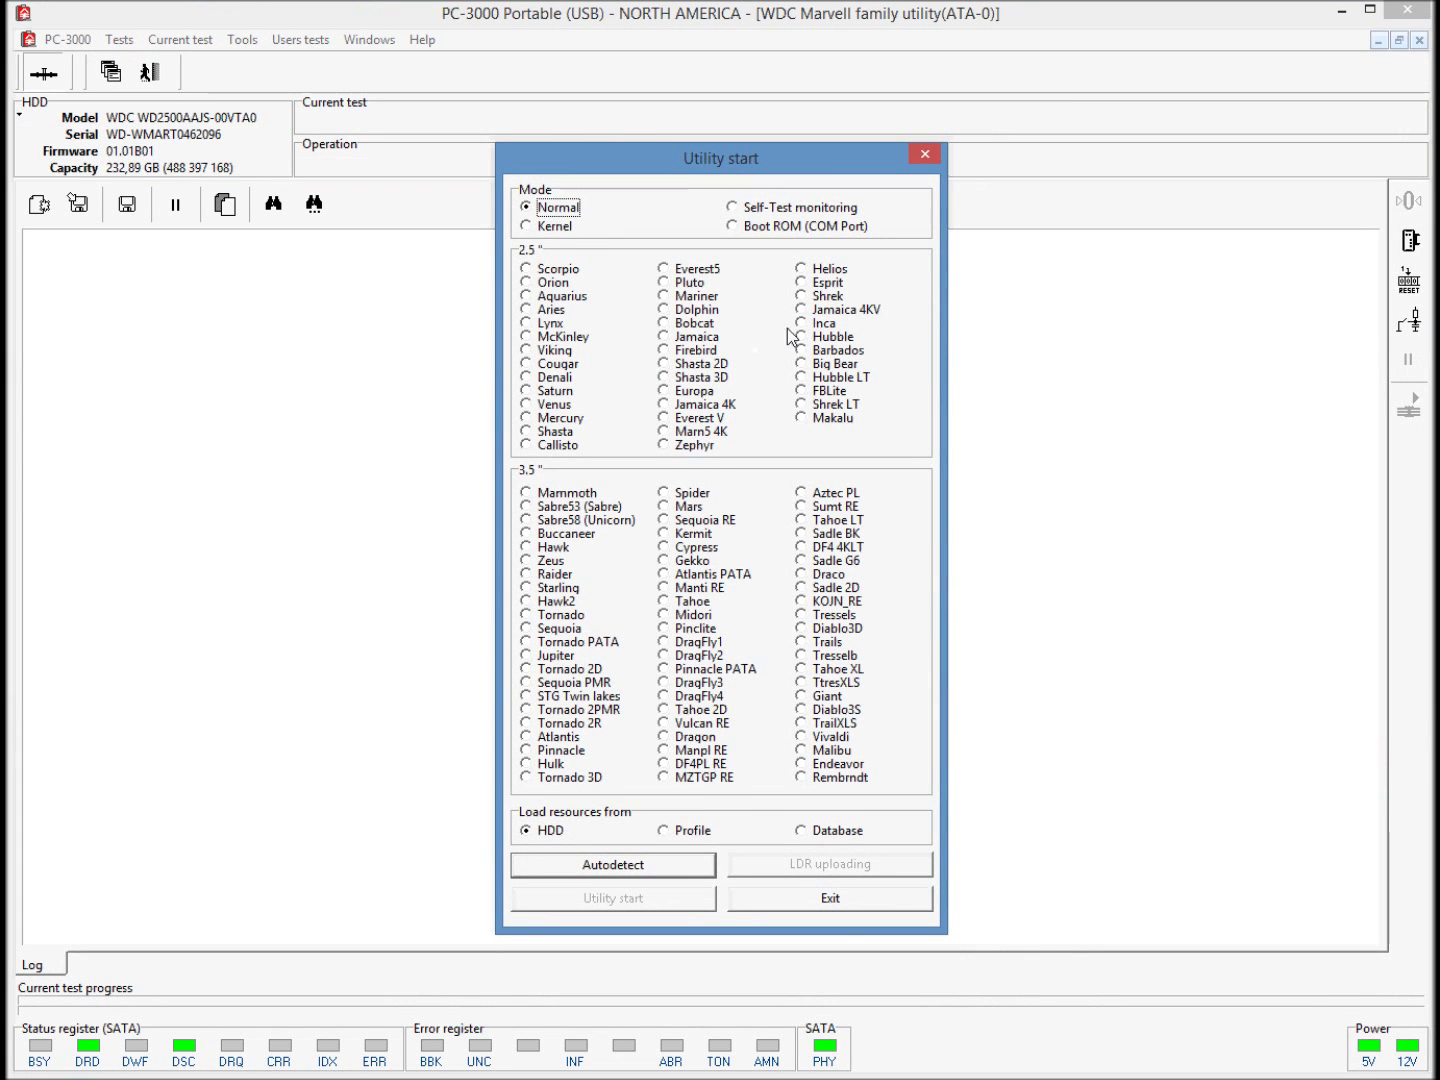
{"action": "left_click", "coordinate": [659, 872]}
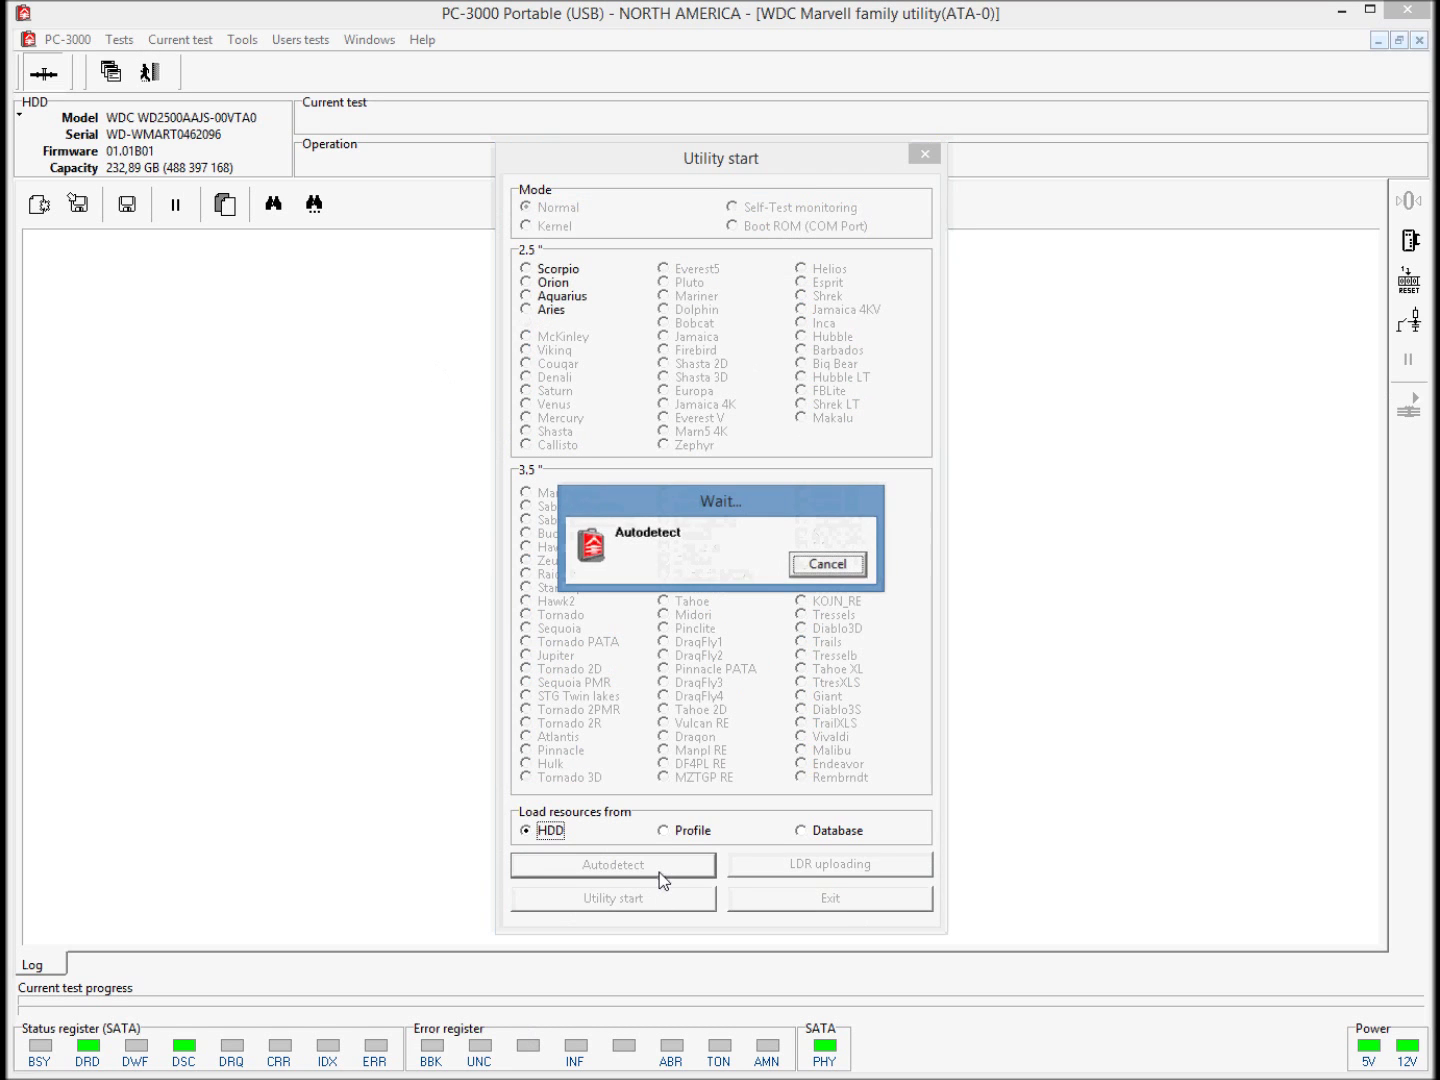
{"action": "left_click", "coordinate": [646, 904]}
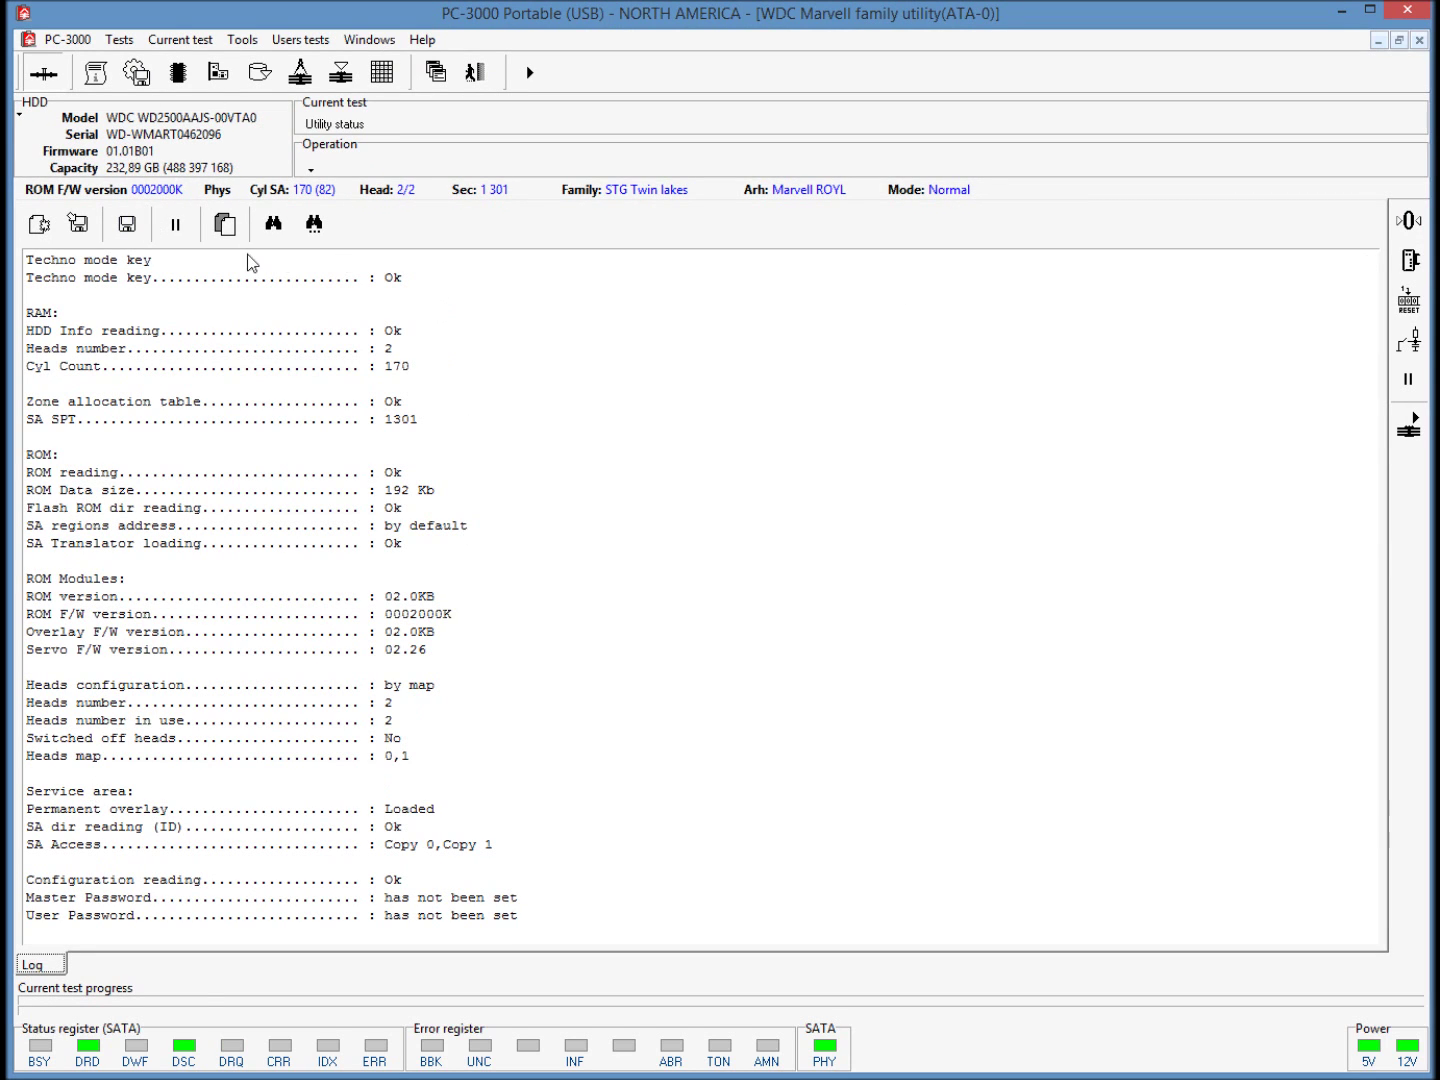
Step: Try to read the drive's user data at LBA 0 in the sector editor
{"action": "left_click", "coordinate": [242, 40]}
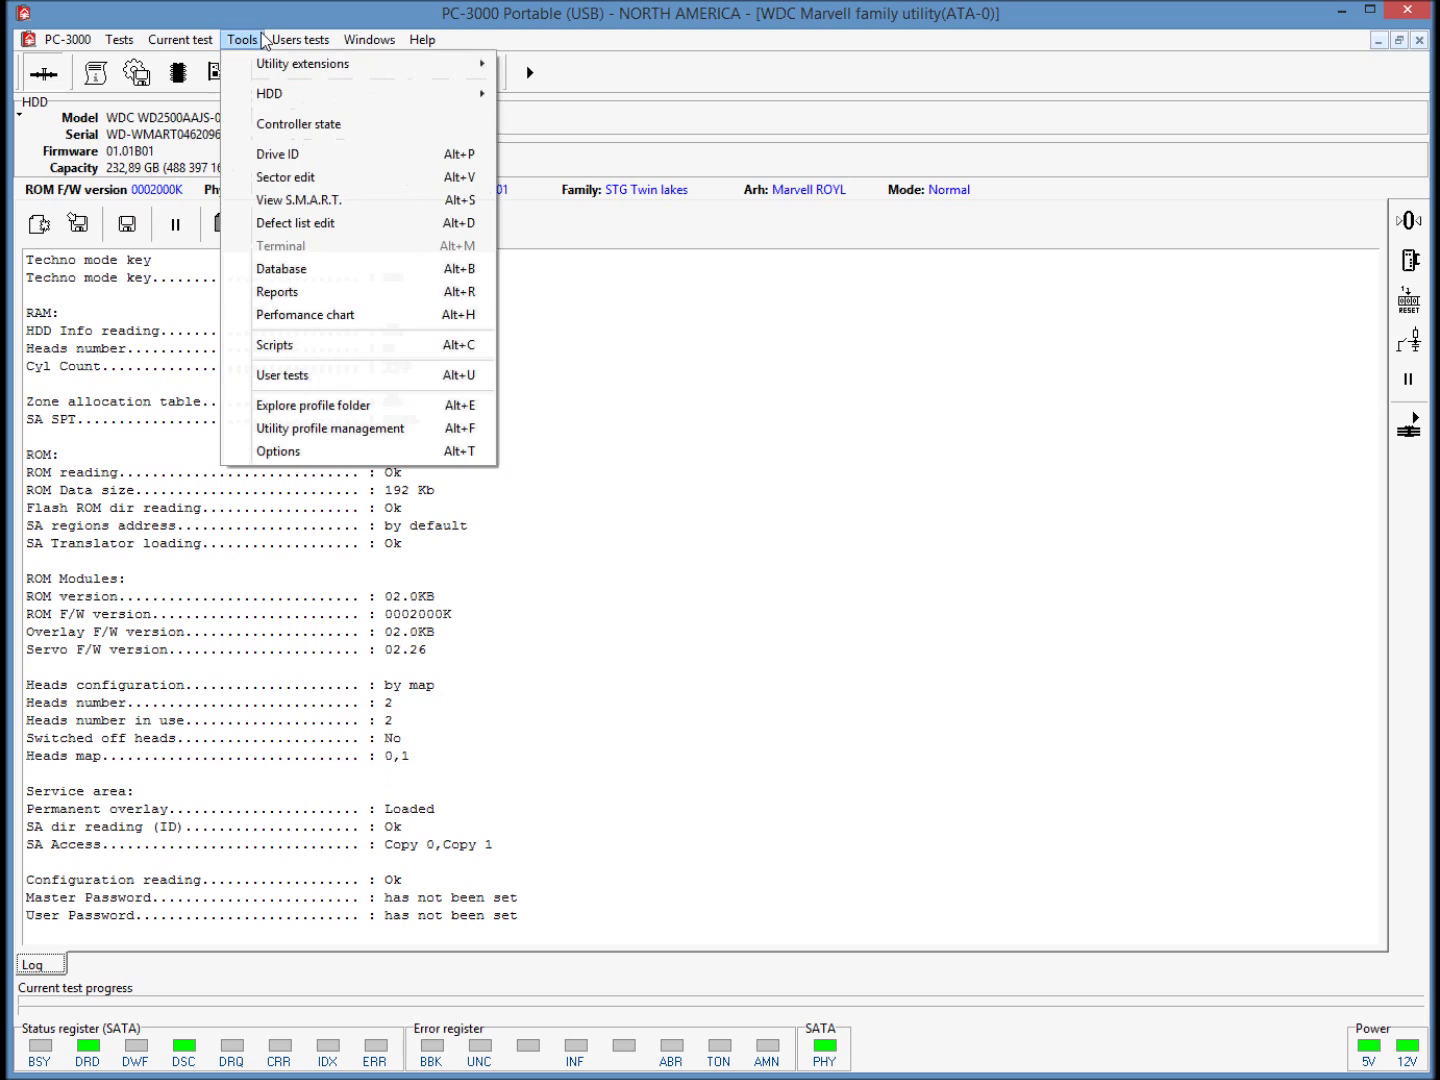
{"action": "left_click", "coordinate": [305, 178]}
{"action": "left_click", "coordinate": [680, 562]}
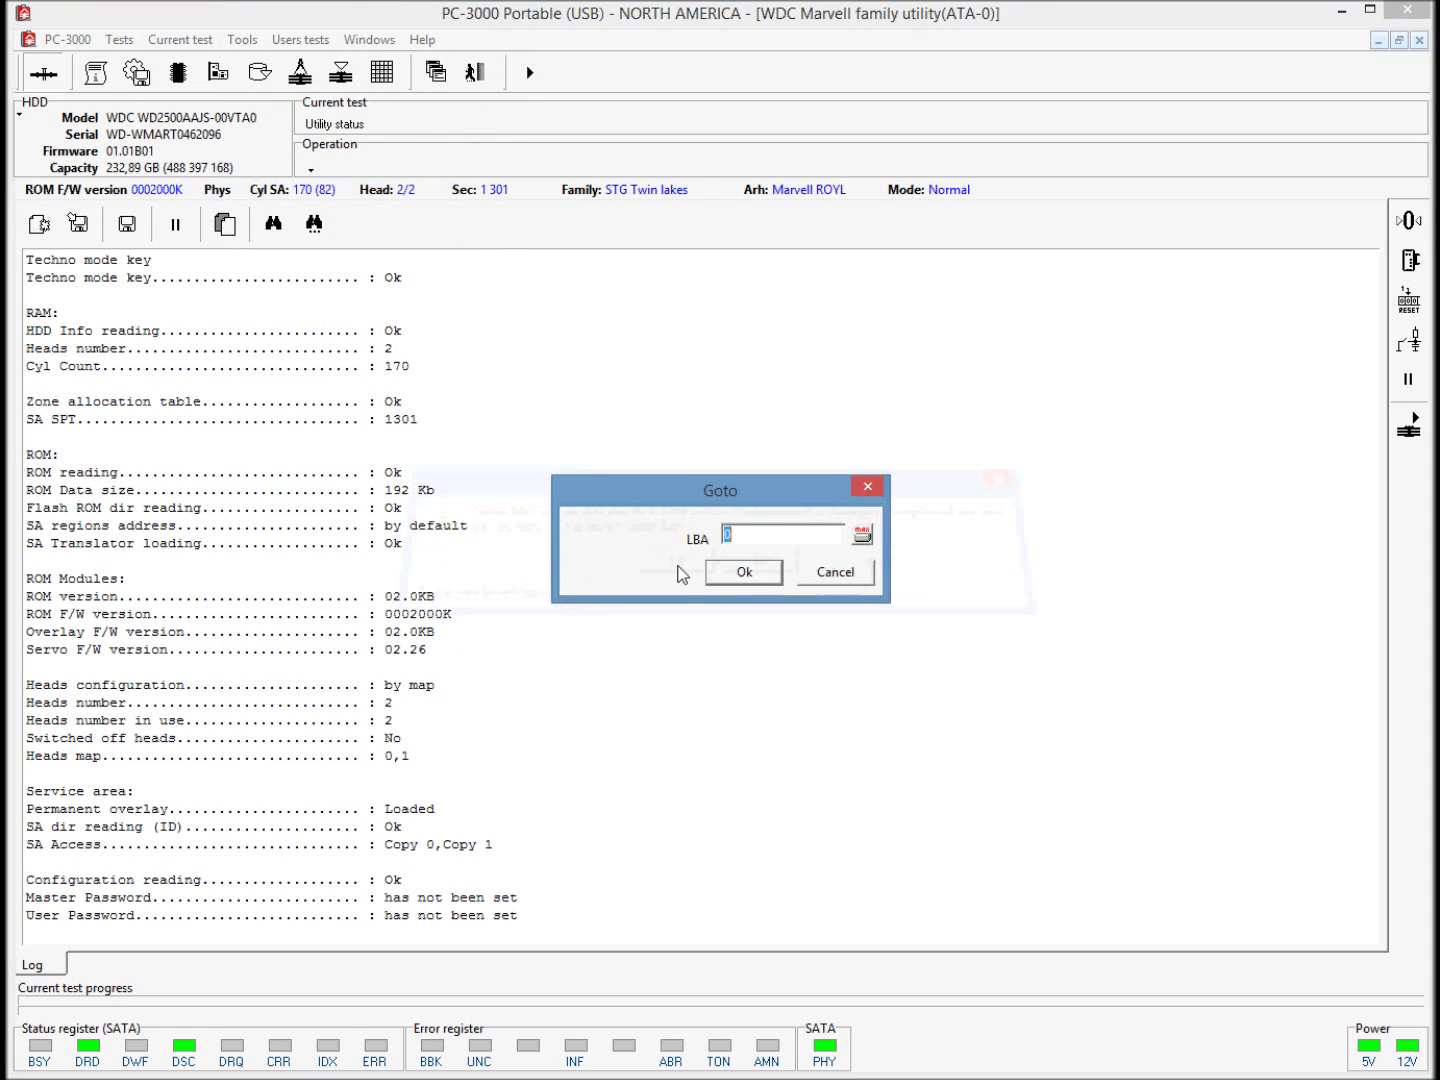
{"action": "left_click", "coordinate": [743, 573]}
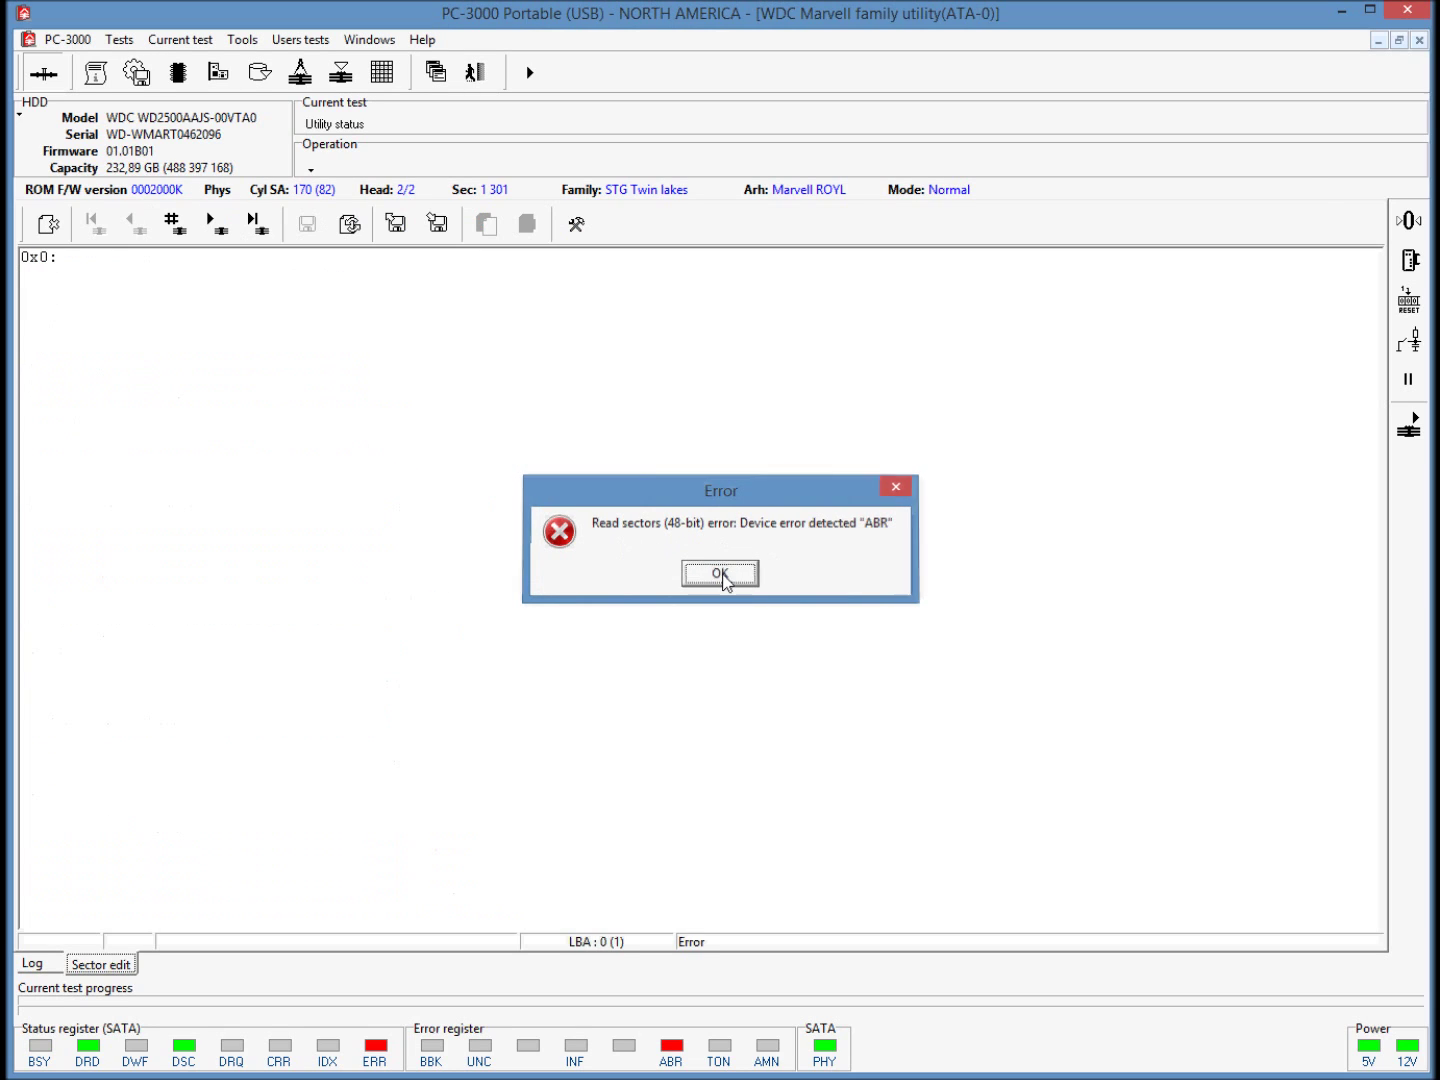
{"action": "left_click", "coordinate": [719, 571]}
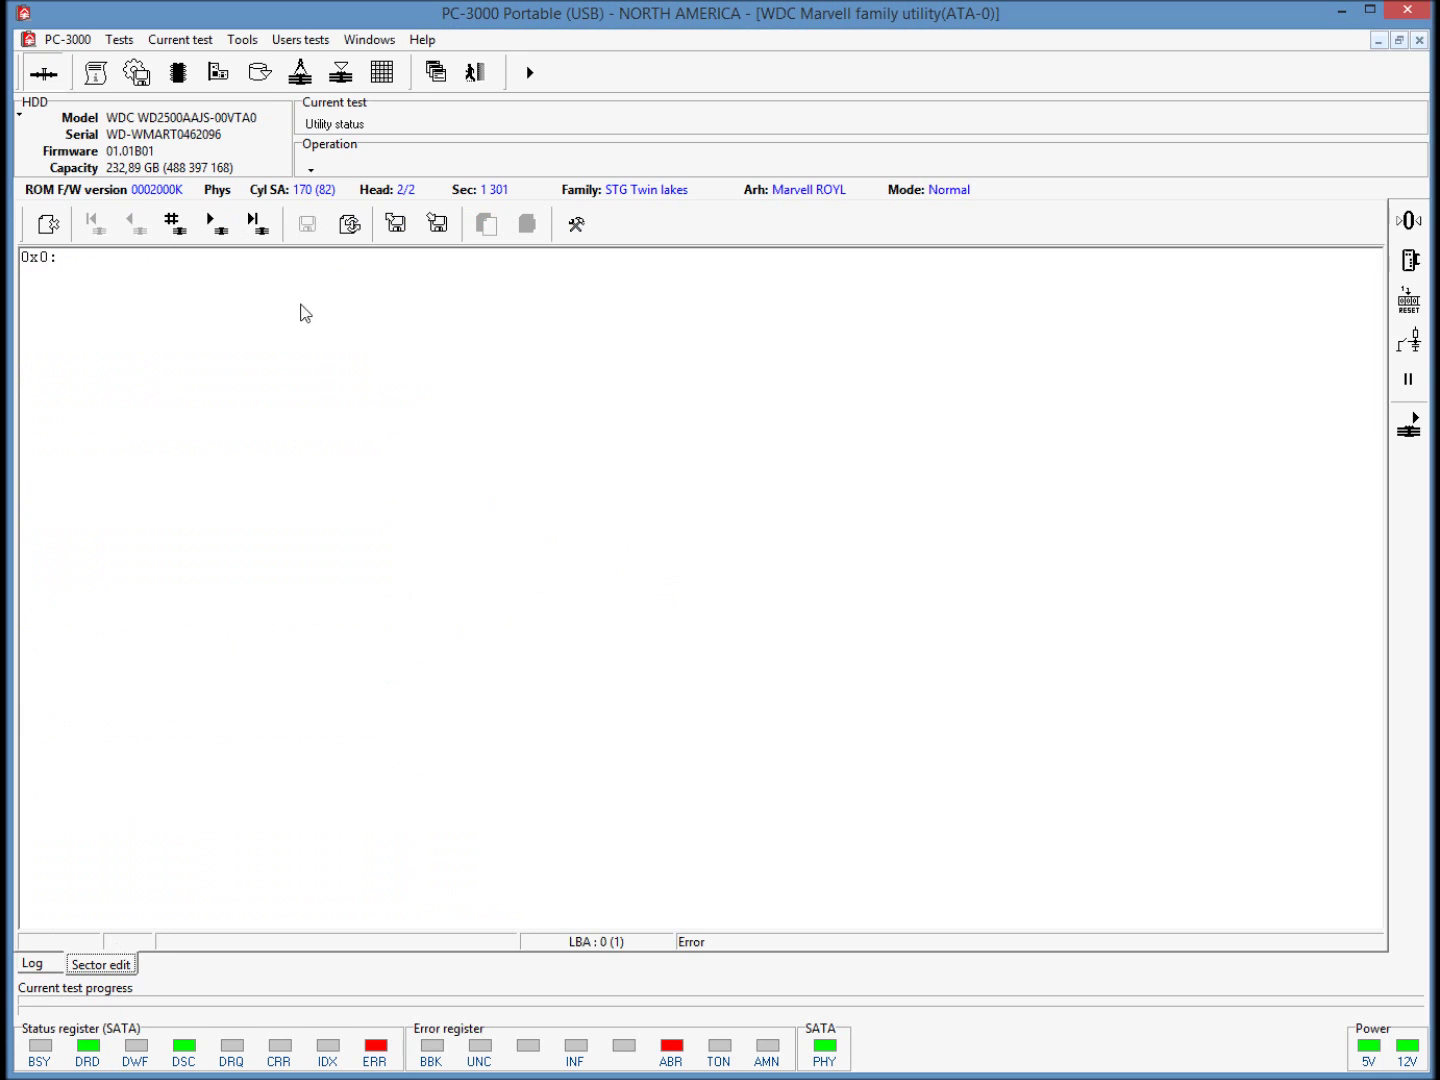
Step: Open the modules directory and check service area modules 0035, 0102, 0108 and 0002
{"action": "left_click", "coordinate": [244, 40]}
{"action": "mouse_move", "coordinate": [266, 62]}
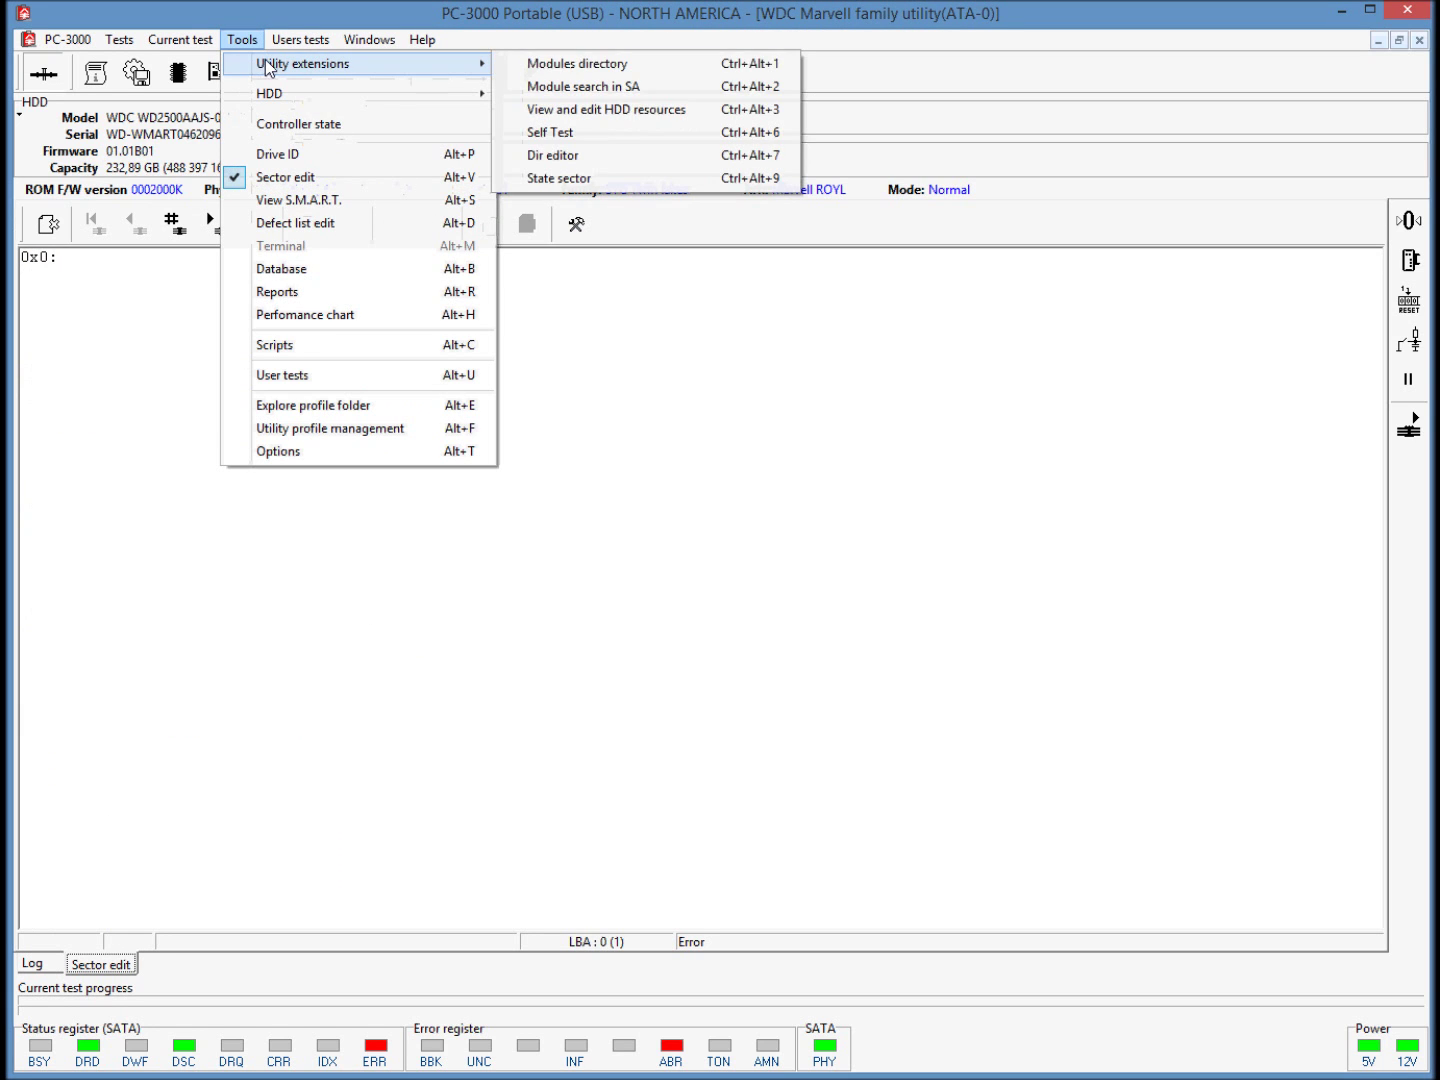
{"action": "left_click", "coordinate": [656, 68]}
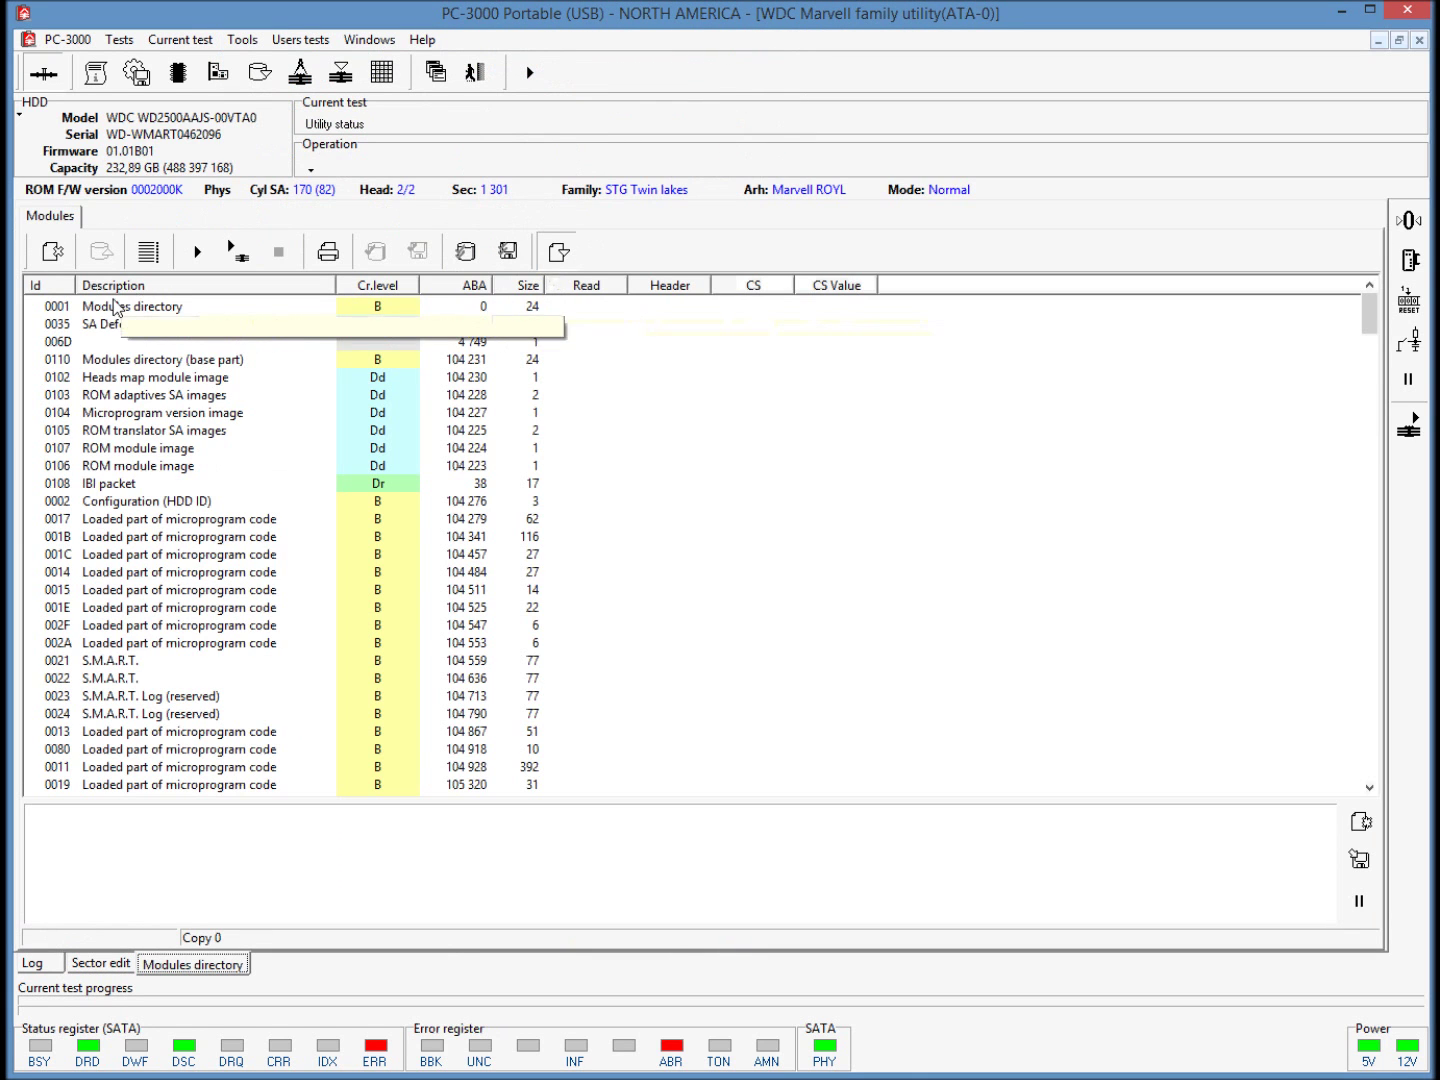
{"action": "left_click", "coordinate": [81, 325]}
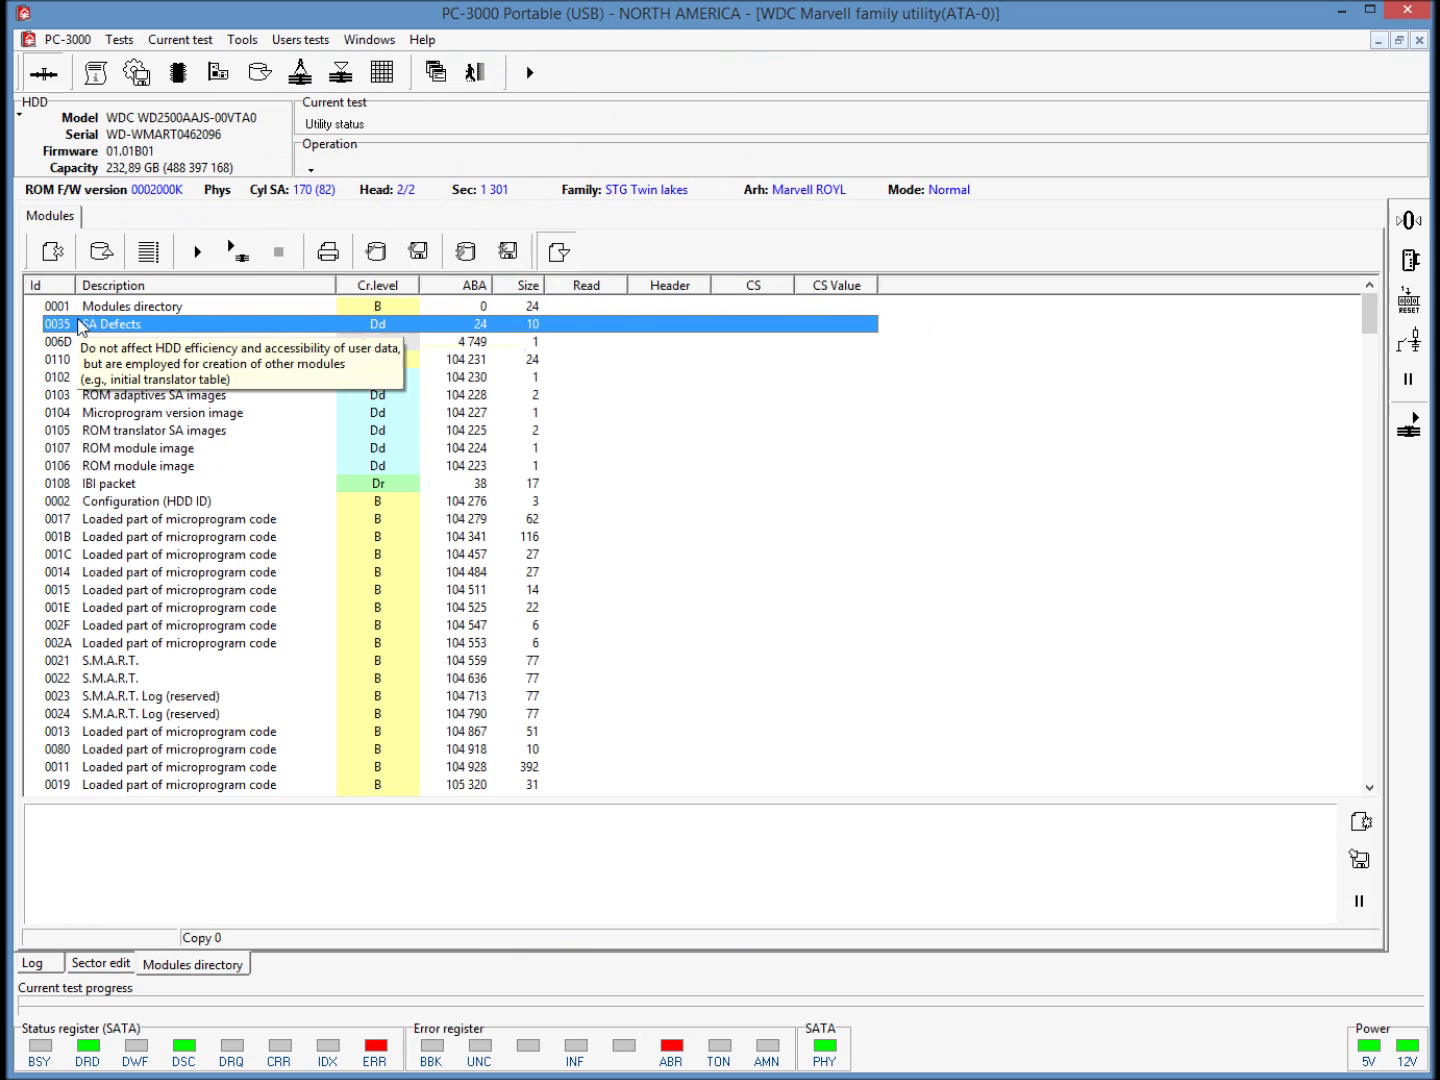
{"action": "left_click", "coordinate": [94, 376]}
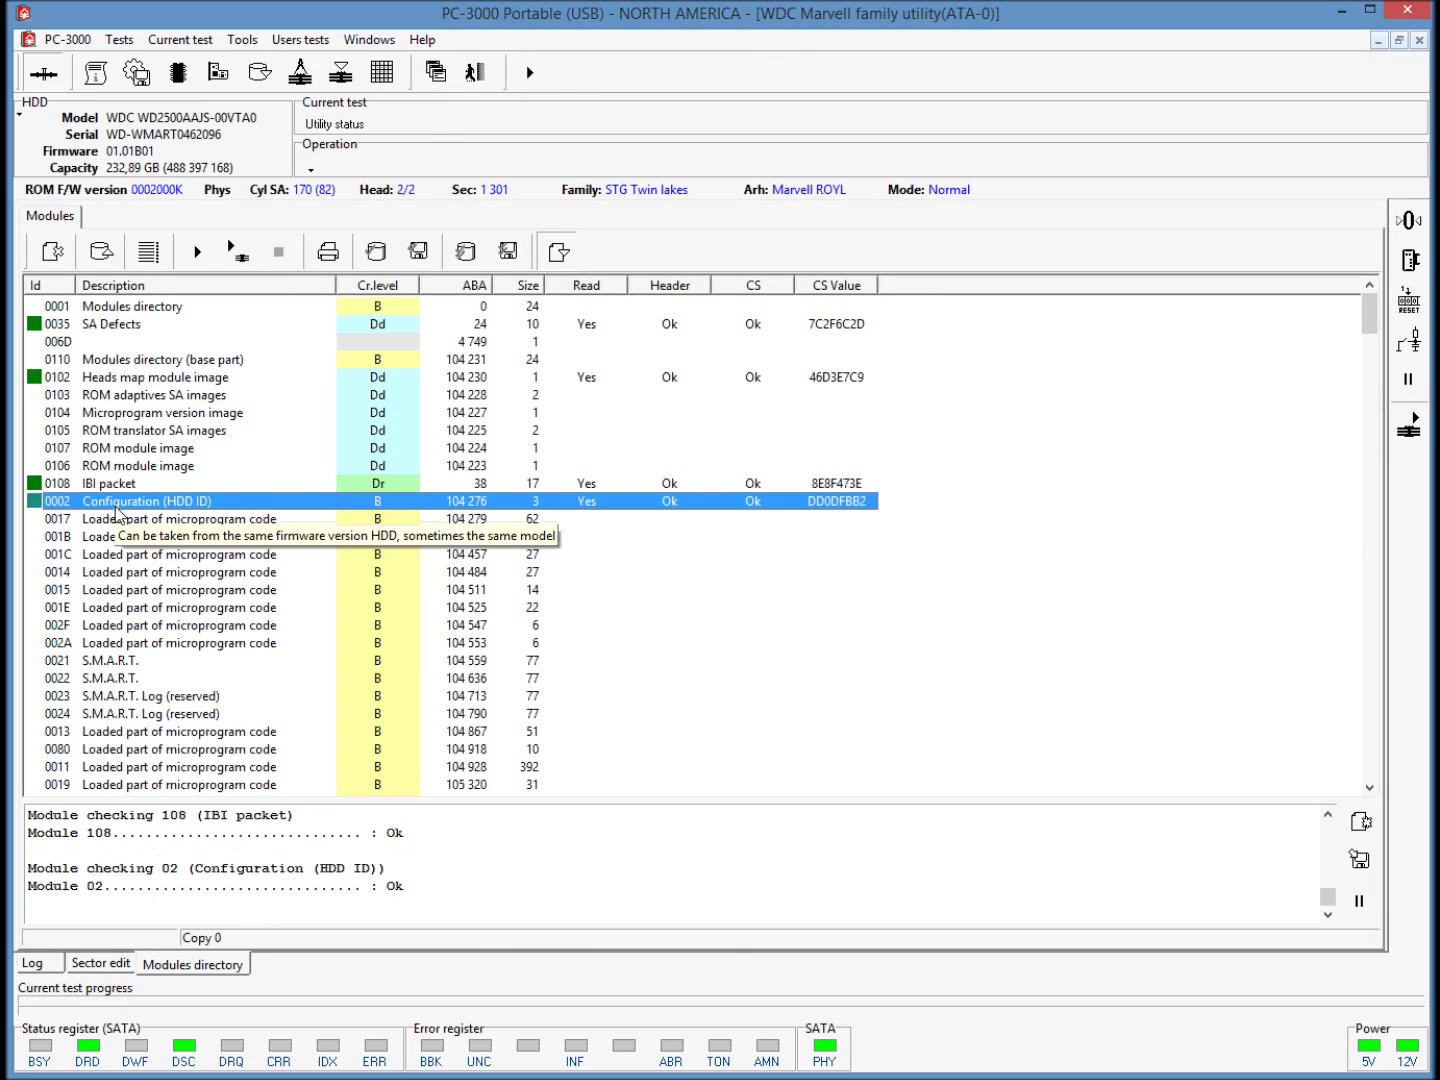
Step: Sort the modules by criticality level and check the critical modules 0025, 0031, 0036, 0038 and 0040
{"action": "left_click", "coordinate": [378, 285]}
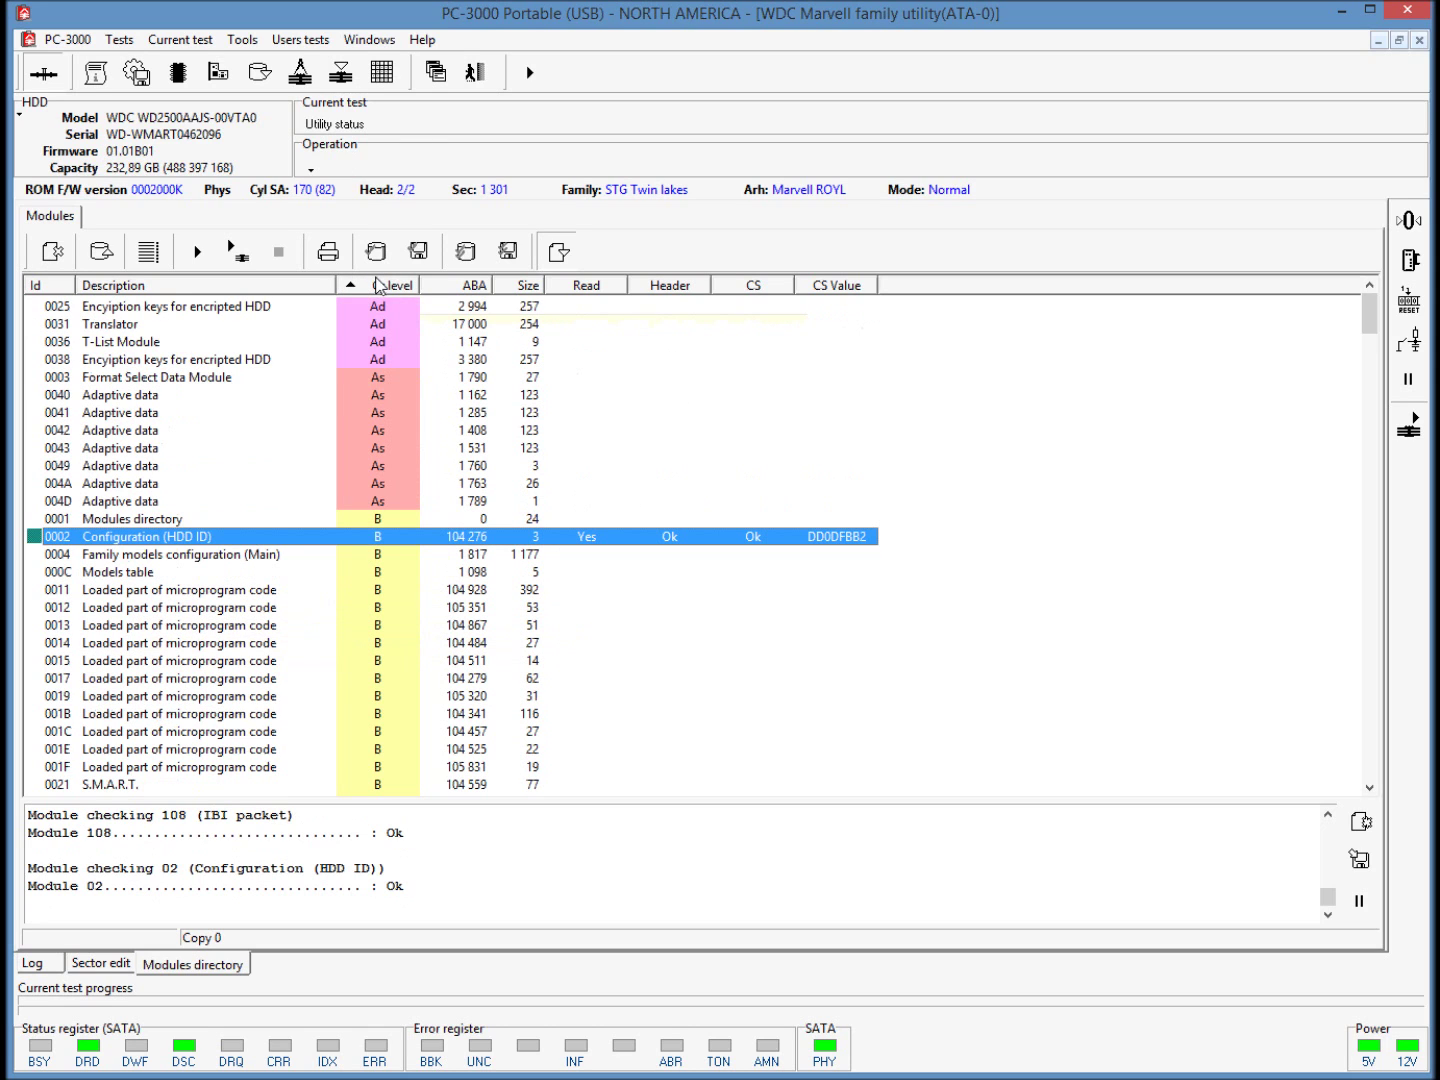
{"action": "left_click", "coordinate": [125, 307]}
{"action": "left_click", "coordinate": [128, 325]}
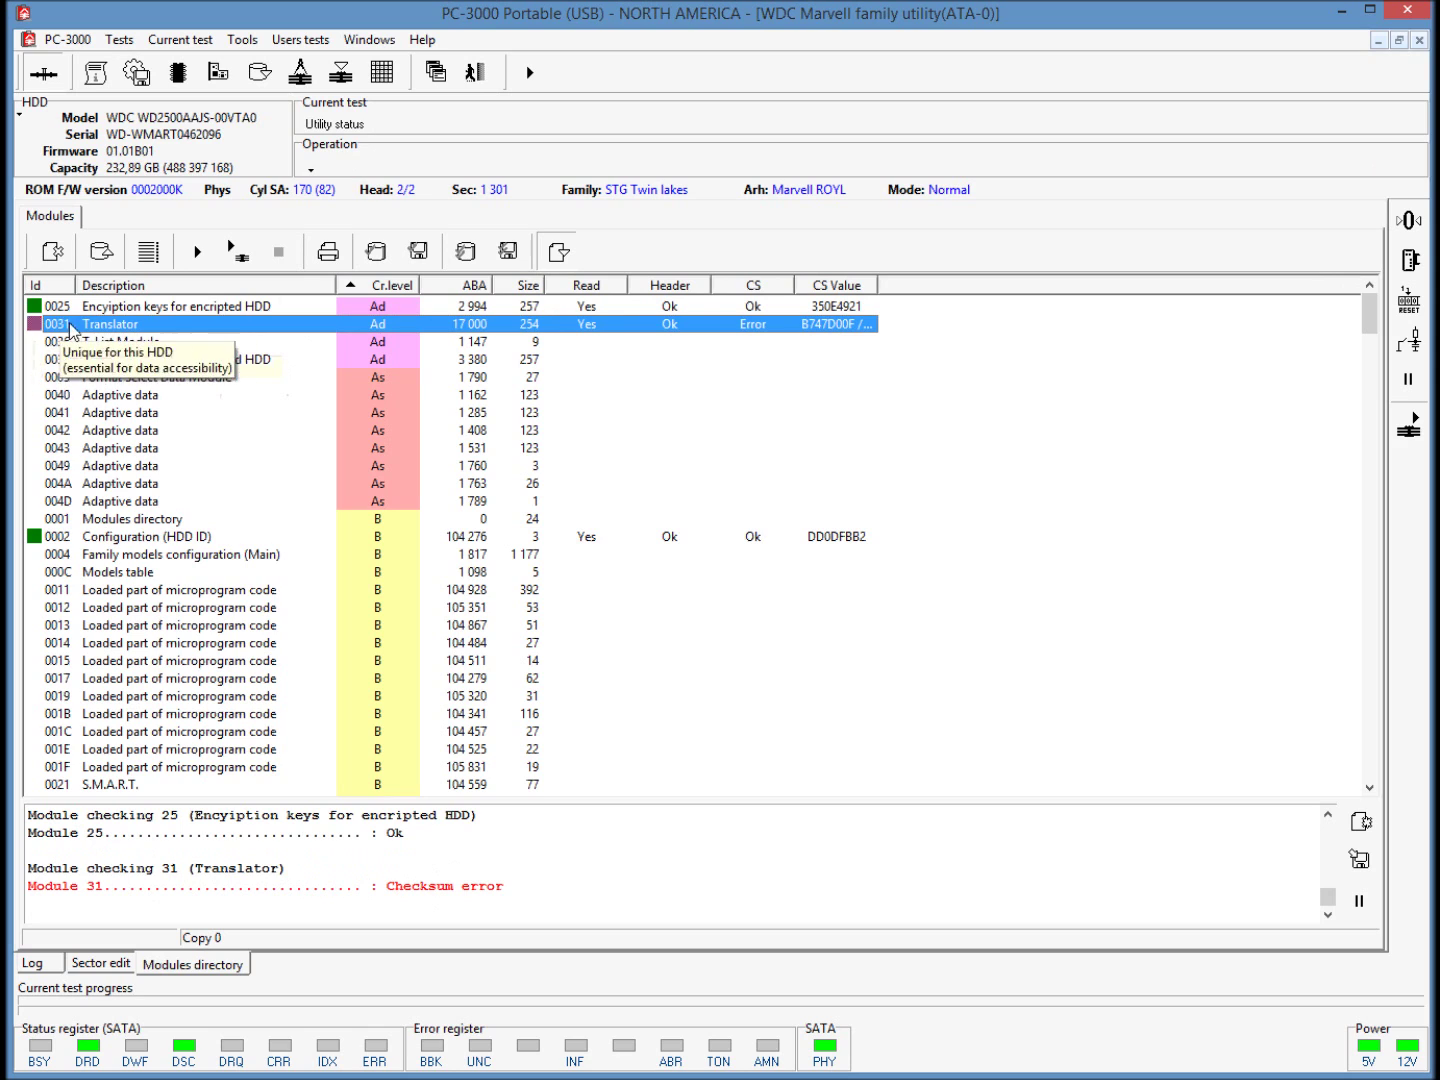
{"action": "left_click", "coordinate": [121, 342]}
{"action": "left_click", "coordinate": [118, 360]}
{"action": "left_click", "coordinate": [114, 395]}
{"action": "left_click", "coordinate": [110, 431]}
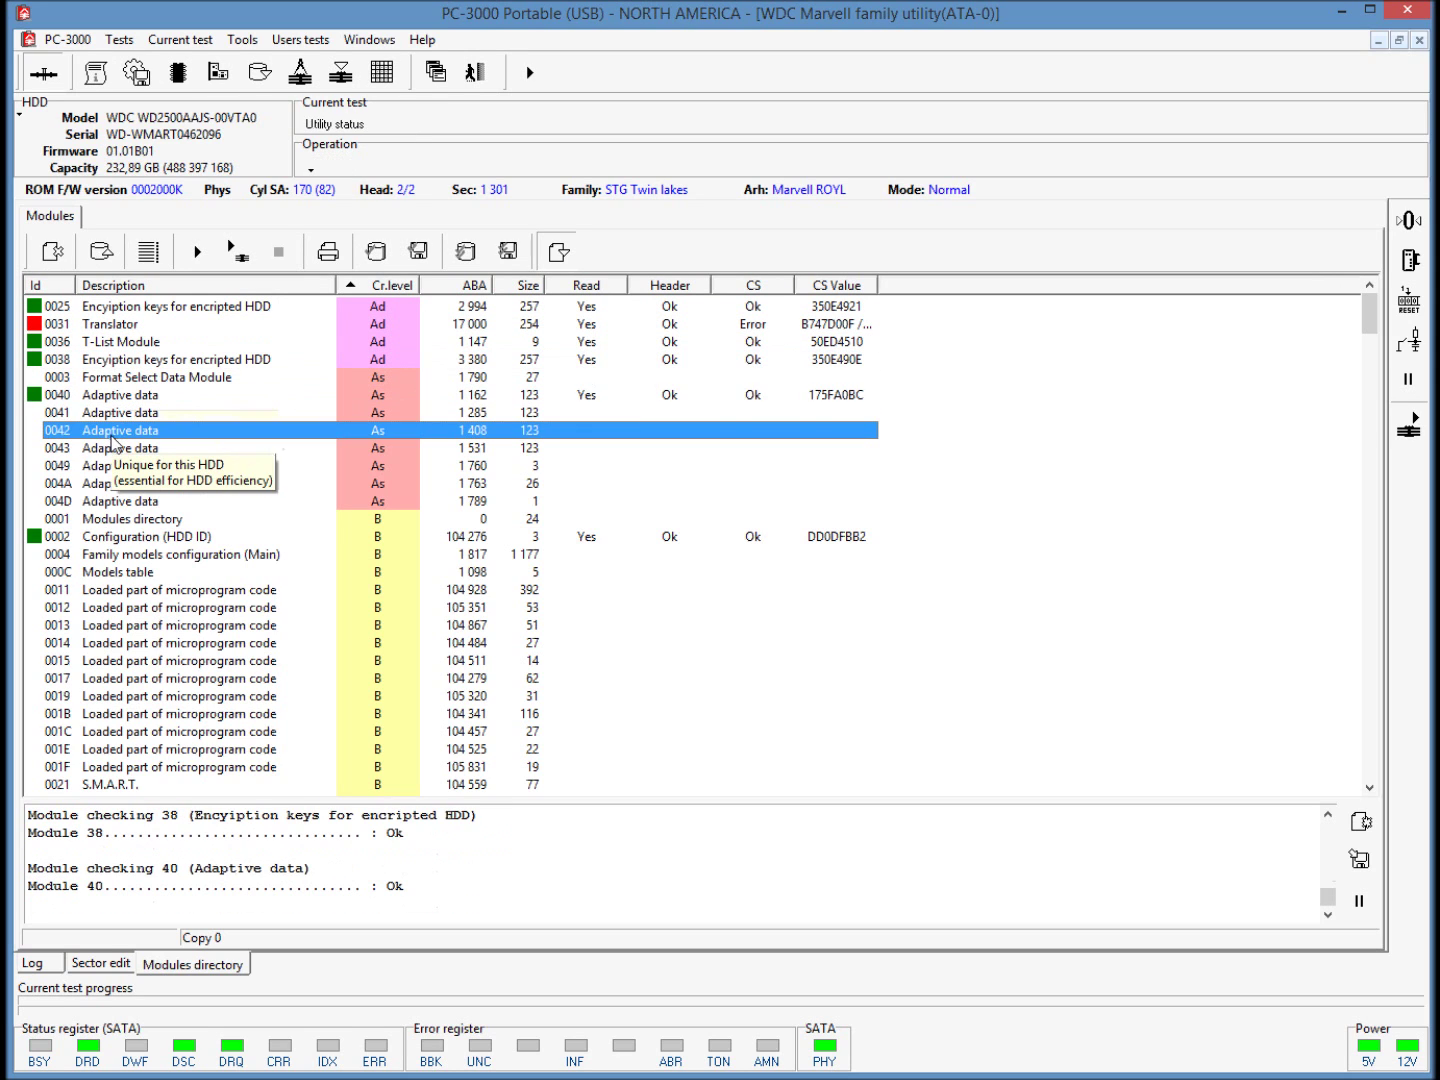
Step: Switch module reading to Copy 1 by ABA and check Translator module 0031 again
{"action": "left_click", "coordinate": [172, 325]}
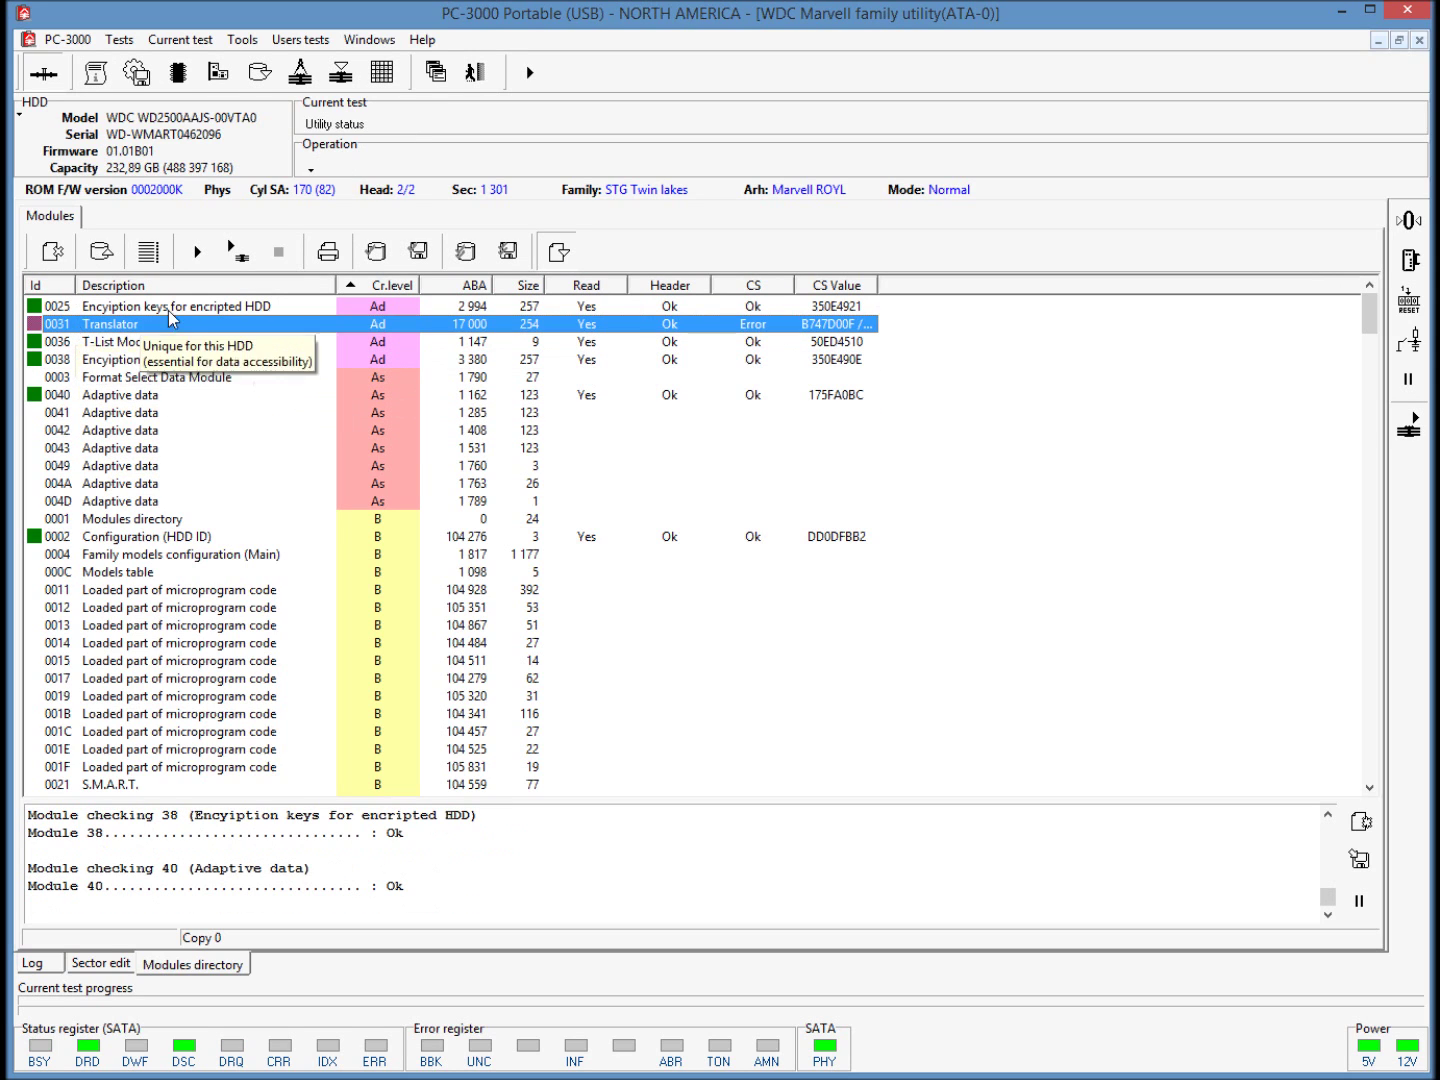
{"action": "left_click", "coordinate": [166, 262]}
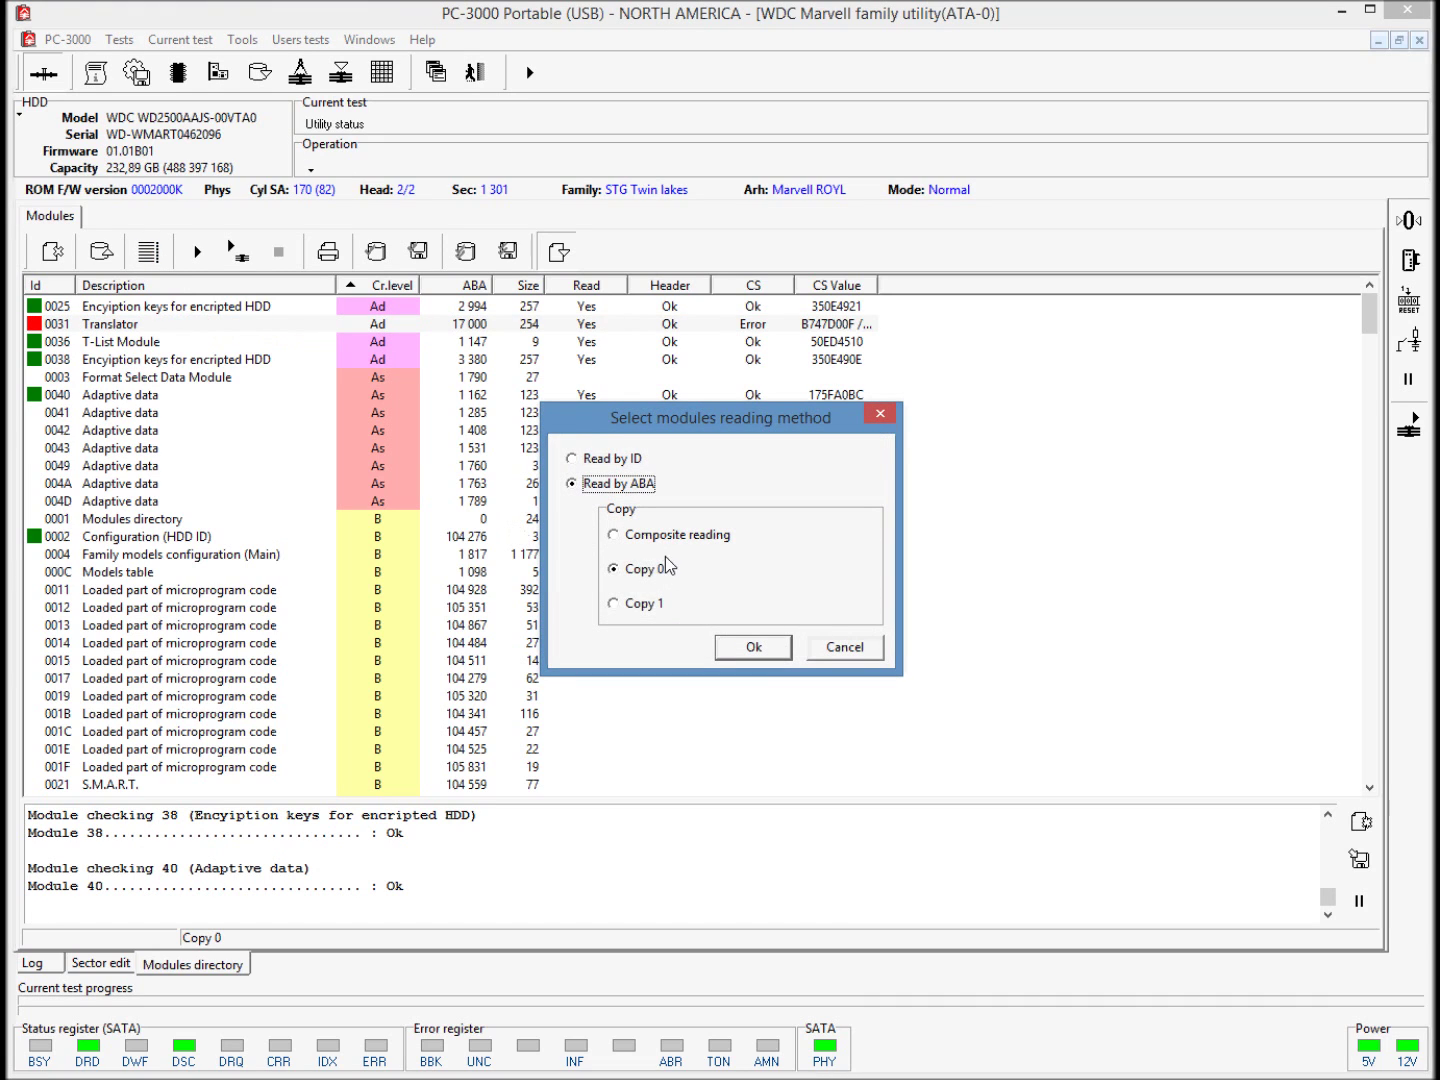
{"action": "left_click", "coordinate": [638, 604]}
{"action": "left_click", "coordinate": [756, 648]}
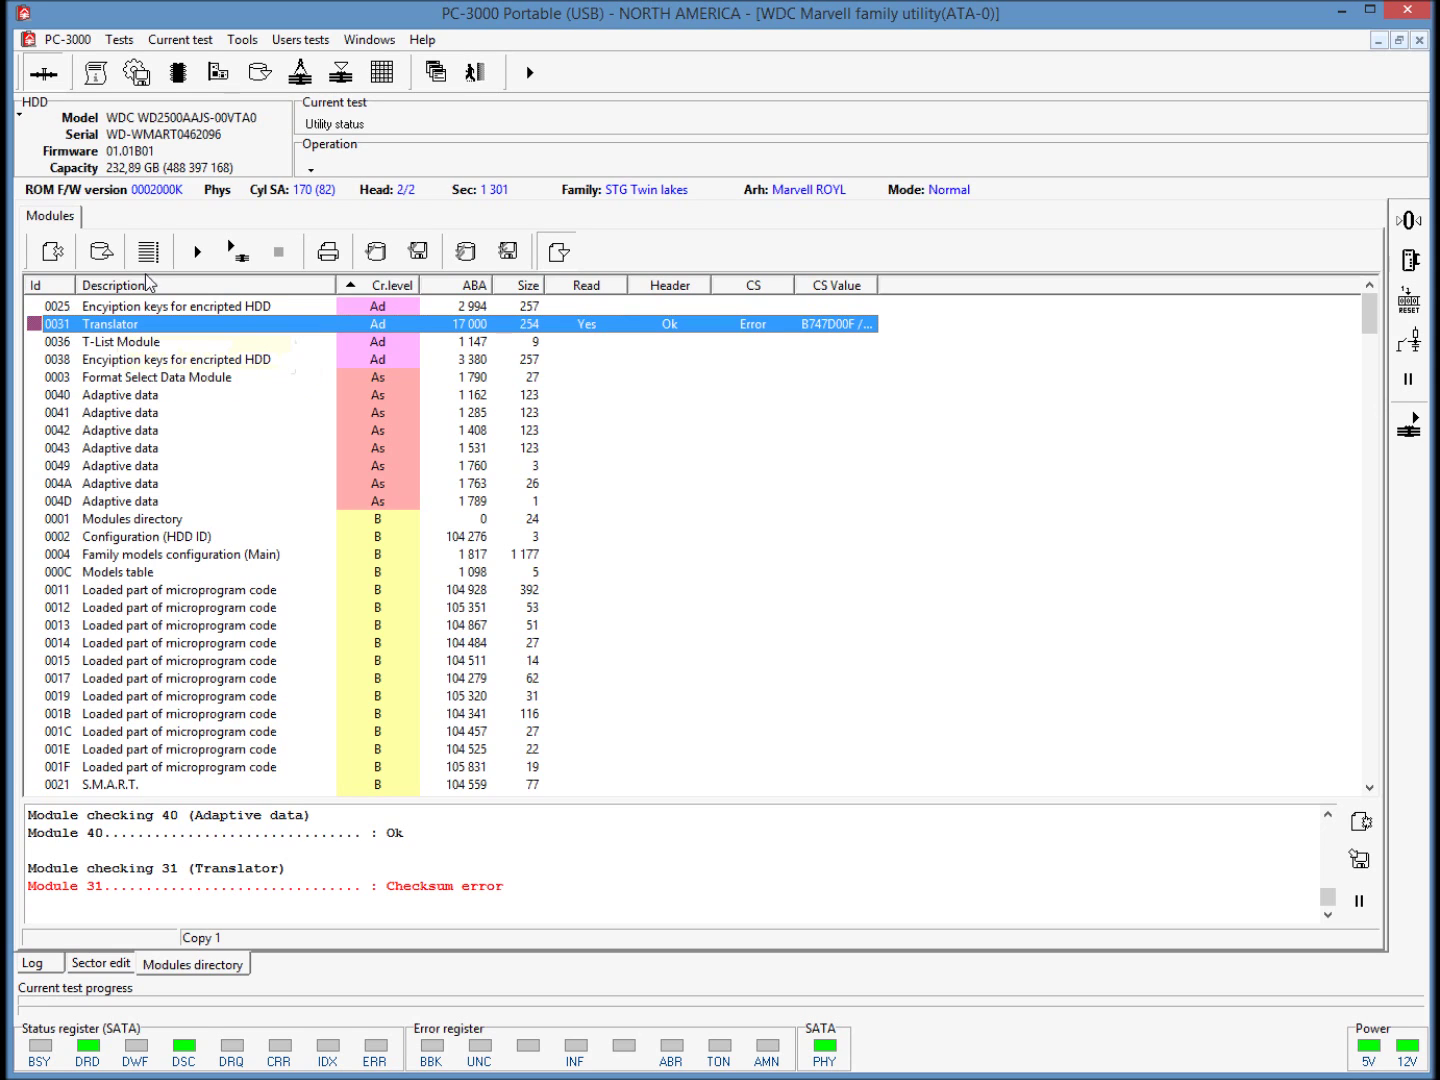
Step: Open Copy 0 of Translator module 0031 for viewing and editing, read by ABA with reading errors ignored
{"action": "left_click", "coordinate": [242, 40]}
{"action": "mouse_move", "coordinate": [268, 66]}
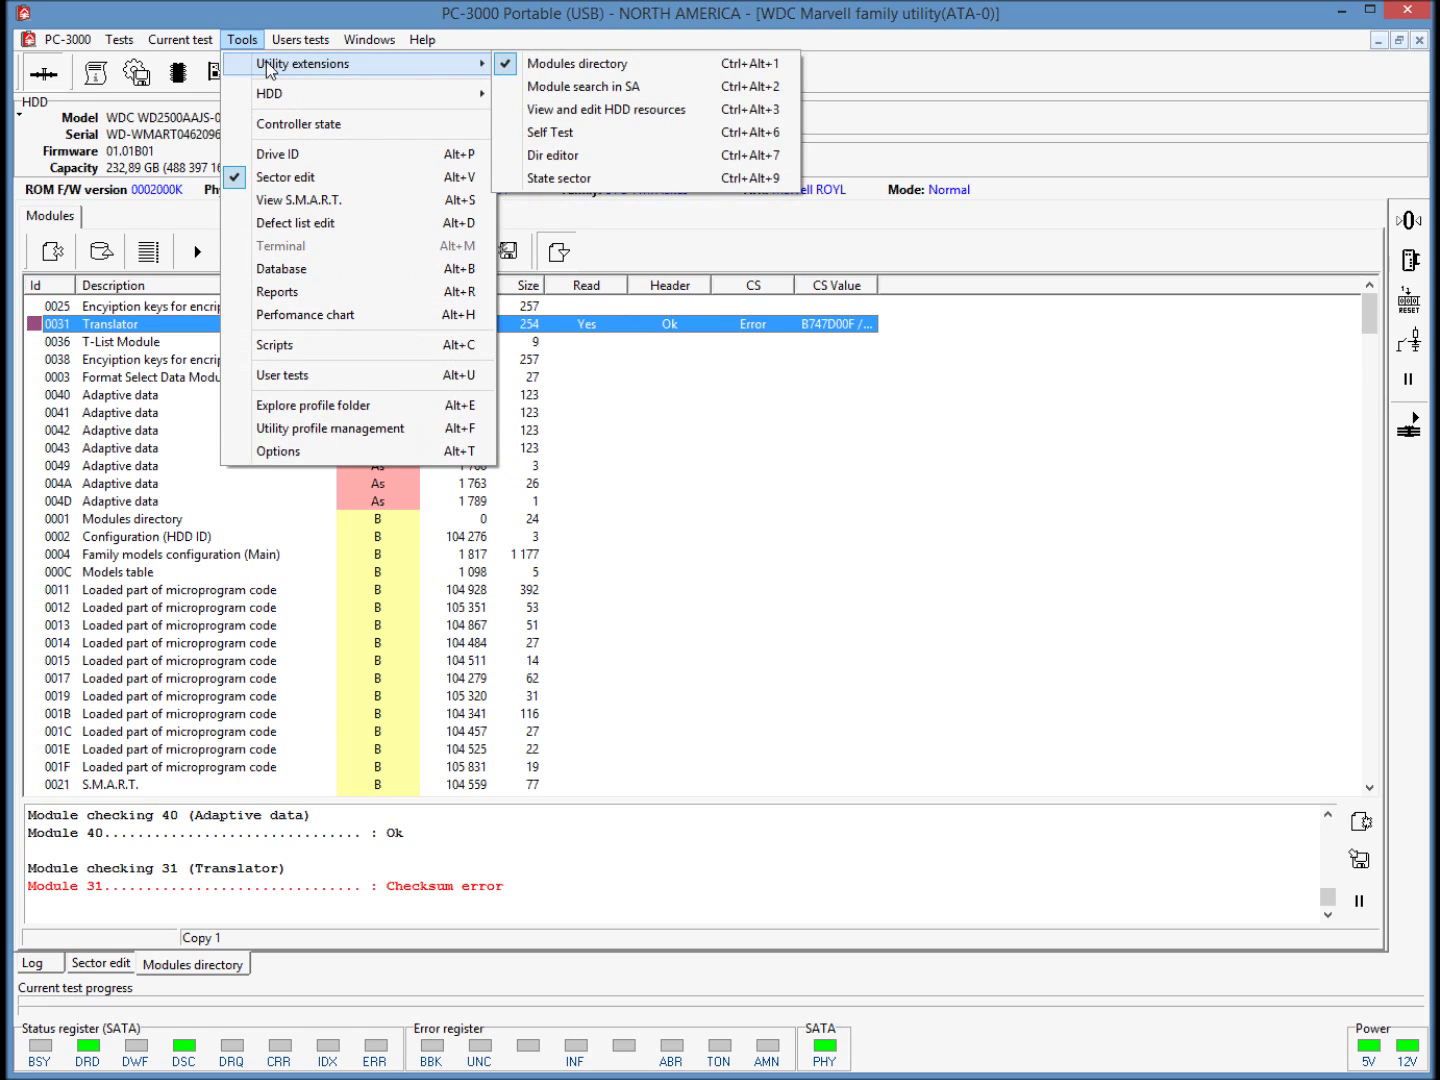
{"action": "left_click", "coordinate": [565, 110]}
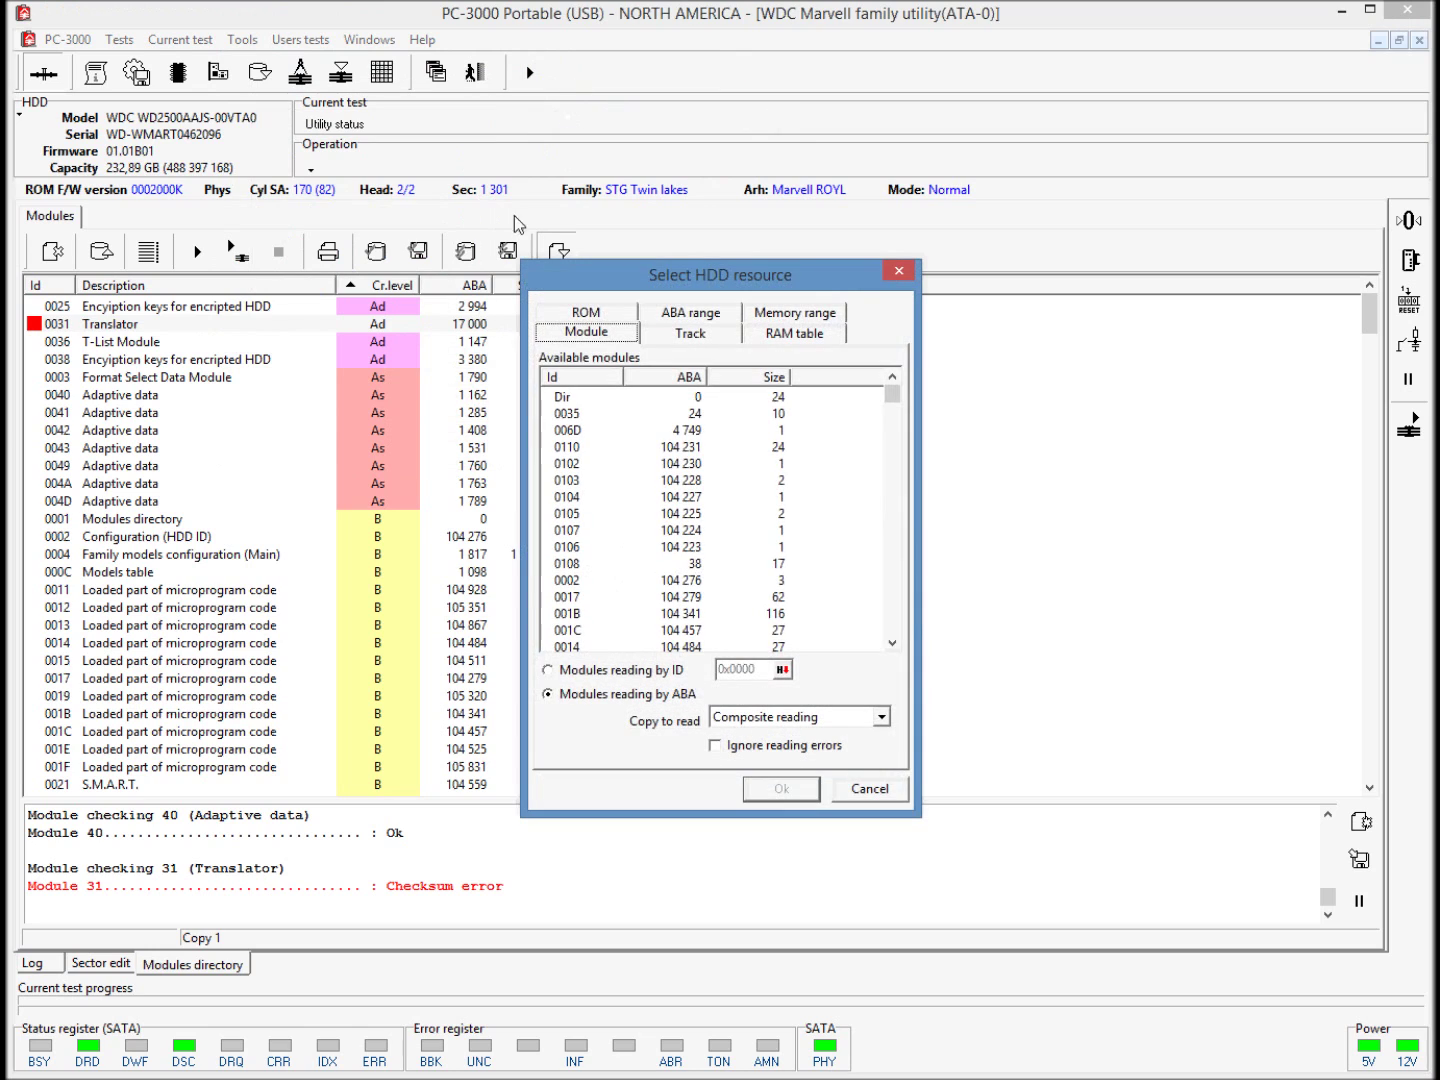
{"action": "left_click", "coordinate": [592, 383]}
{"action": "left_click", "coordinate": [585, 617]}
{"action": "scroll", "coordinate": [585, 621], "scroll_direction": "down", "scroll_amount": 4}
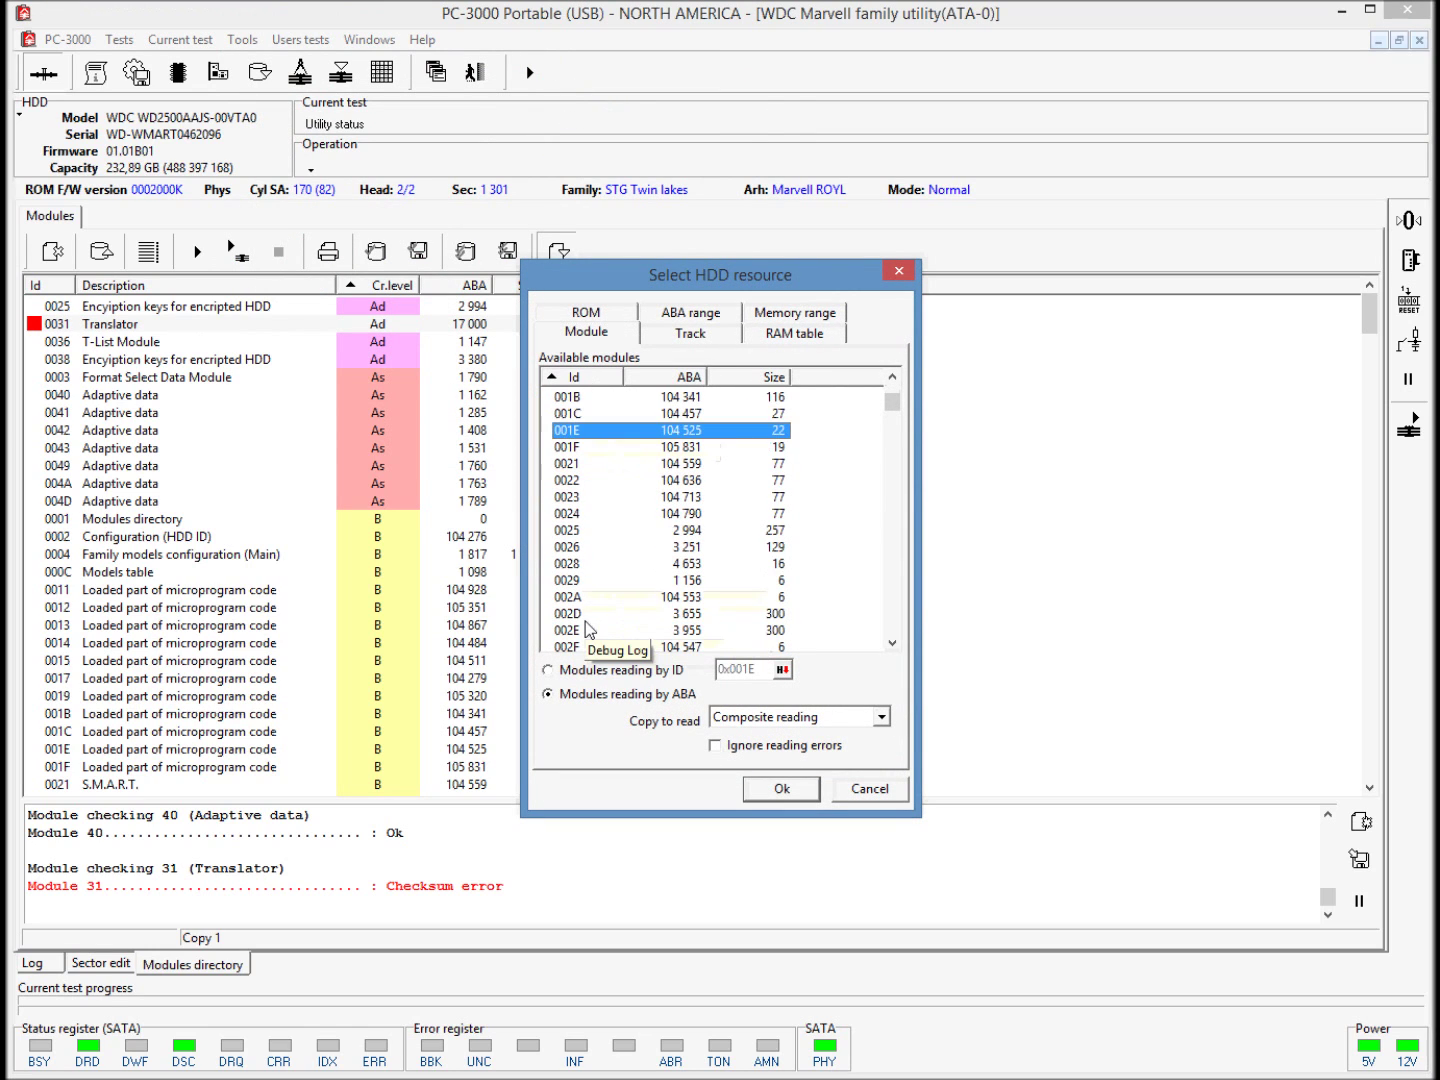
{"action": "scroll", "coordinate": [585, 621], "scroll_direction": "down", "scroll_amount": 2}
{"action": "left_click", "coordinate": [585, 563]}
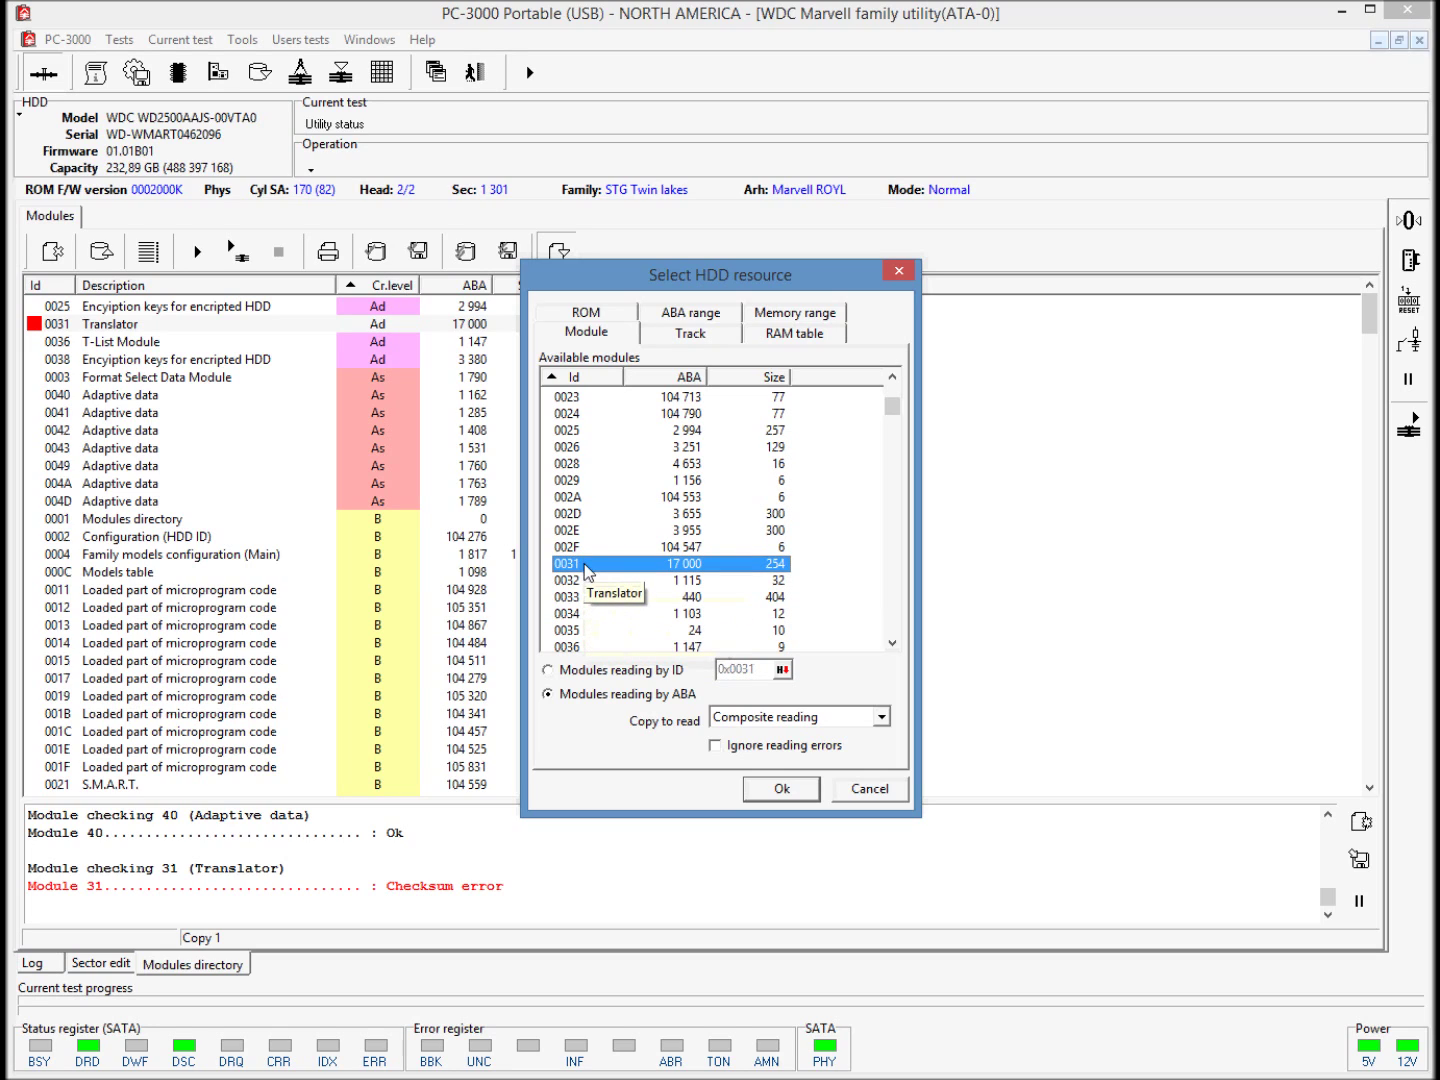
{"action": "left_click", "coordinate": [790, 717]}
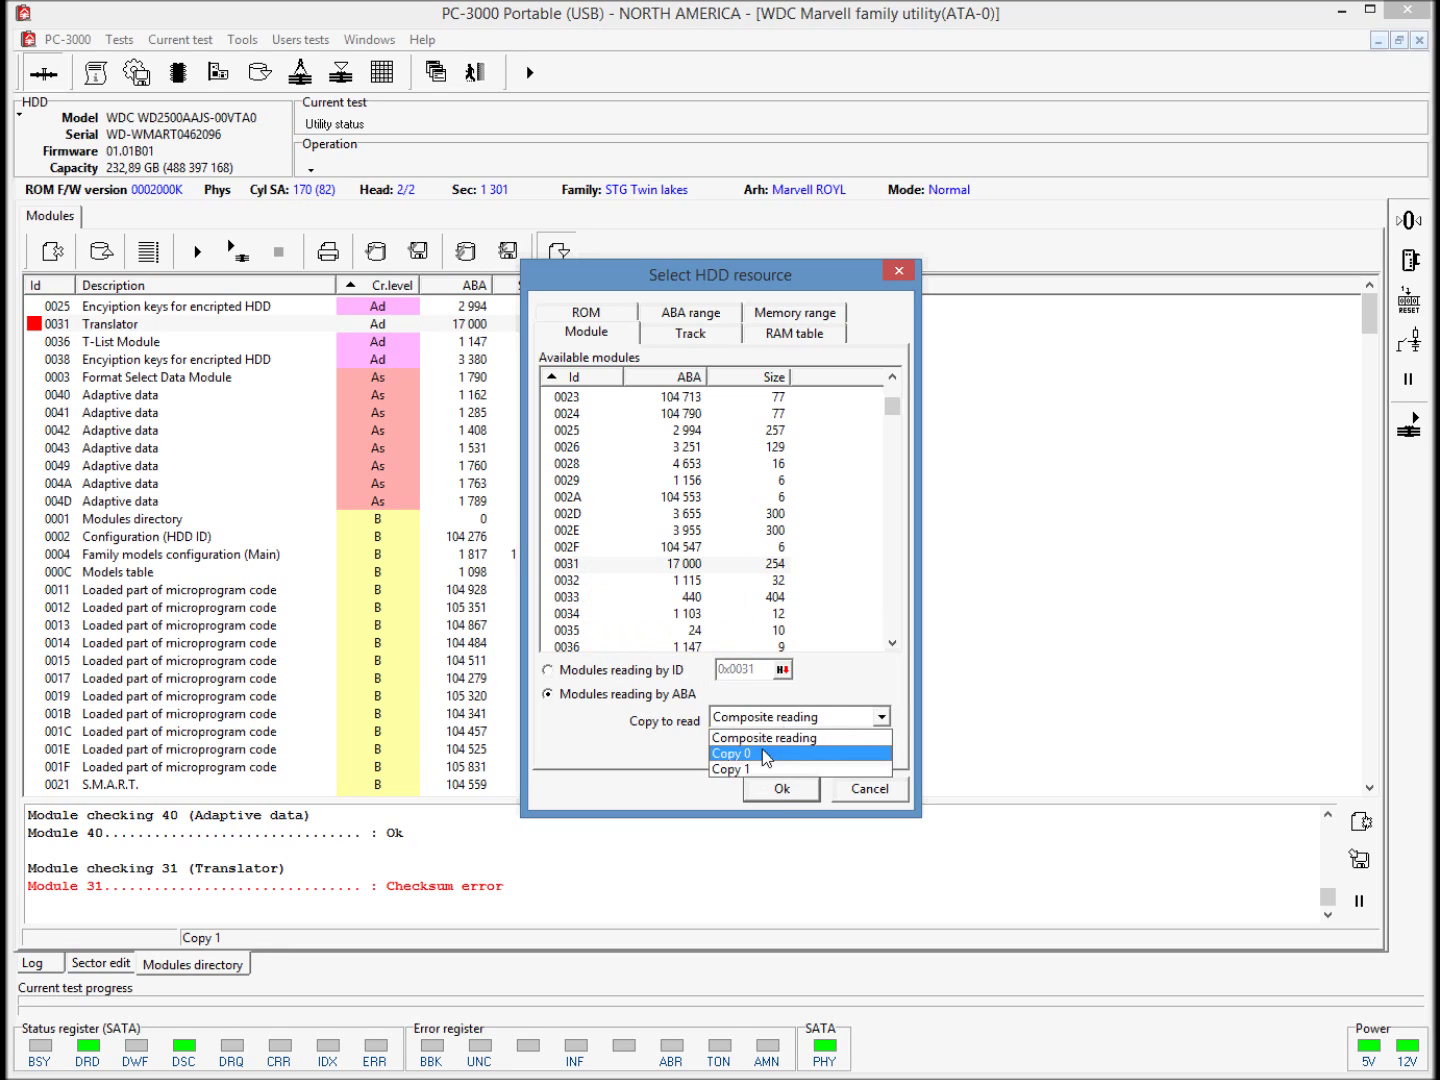
{"action": "left_click", "coordinate": [761, 753]}
{"action": "left_click", "coordinate": [737, 748]}
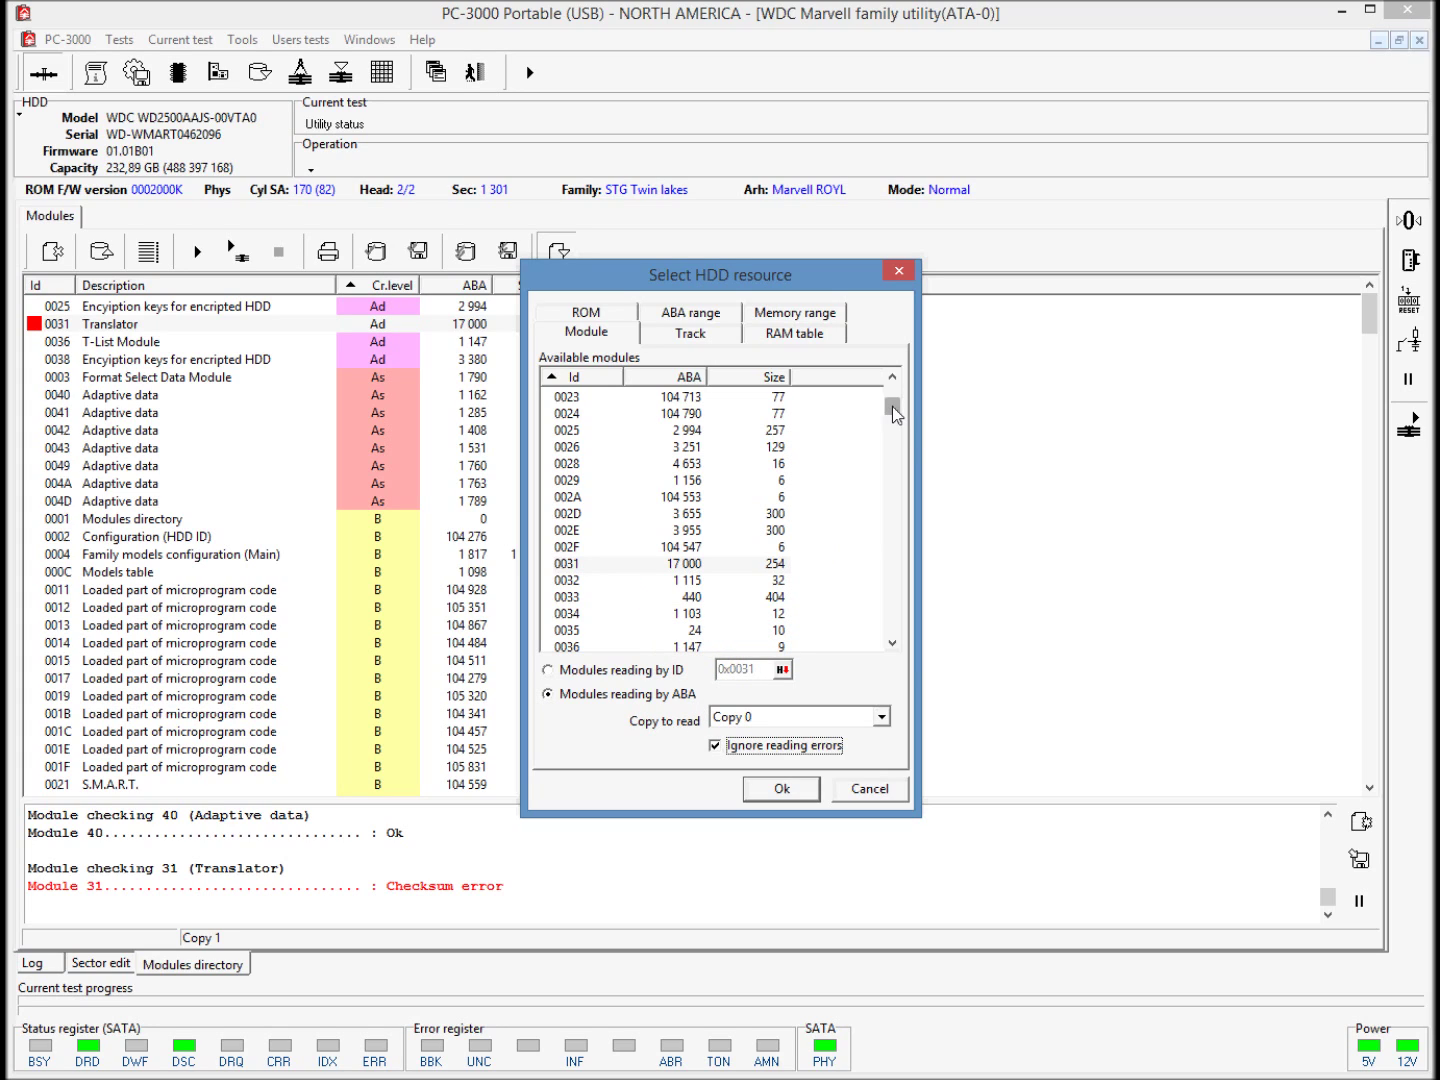
{"action": "left_click", "coordinate": [591, 565]}
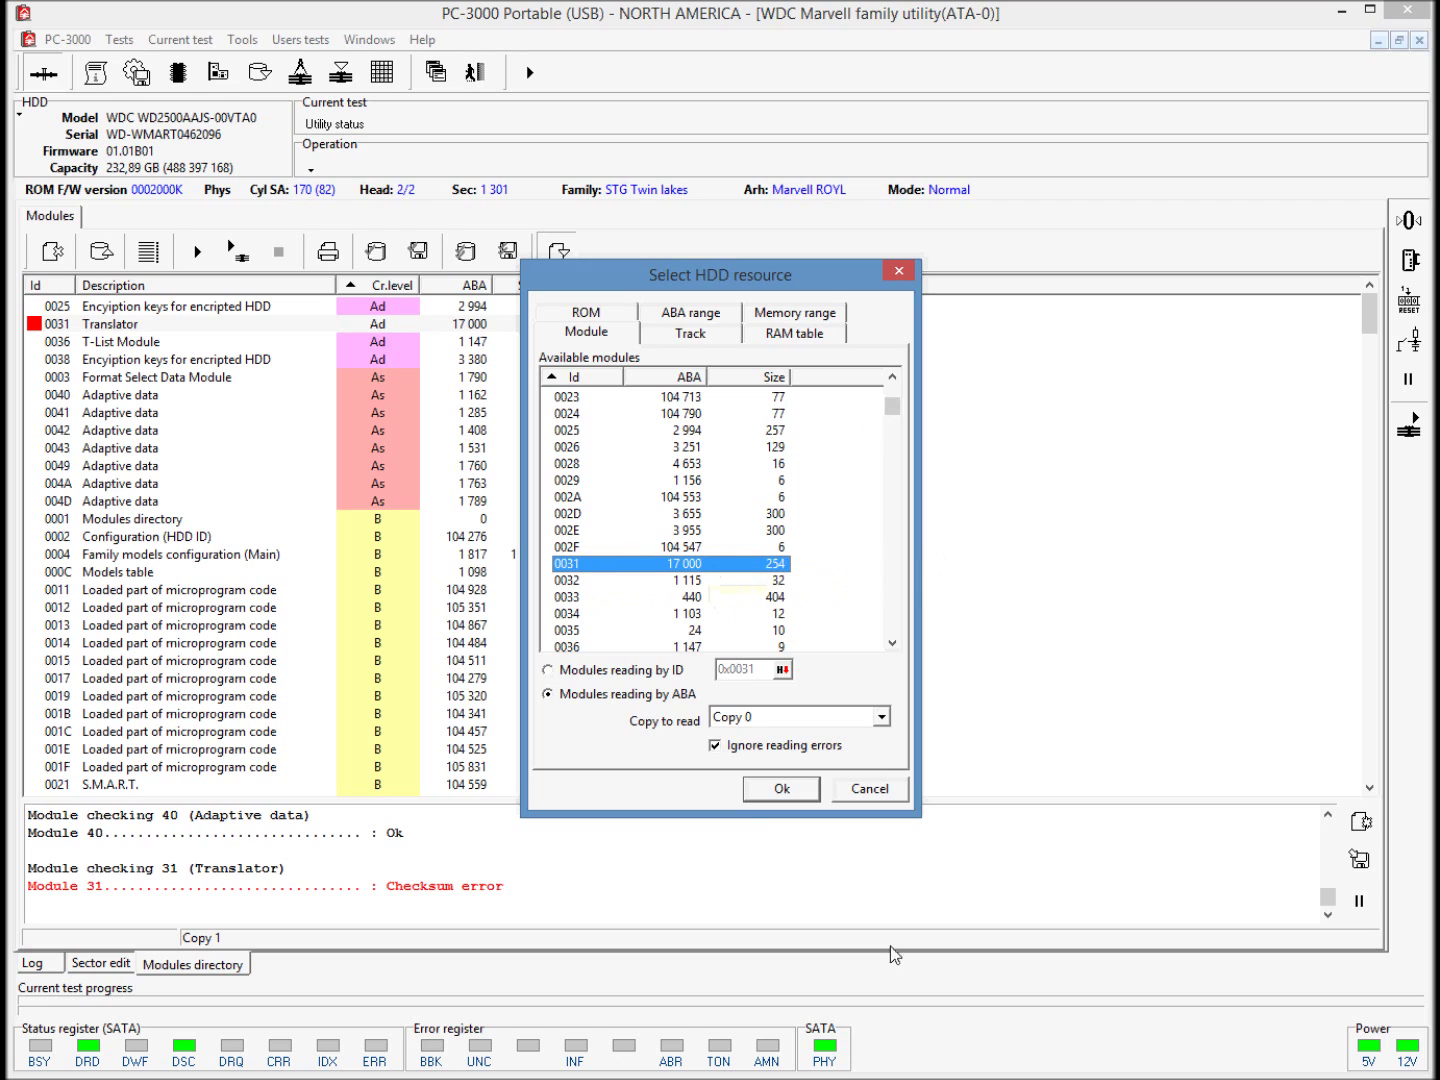
{"action": "left_click", "coordinate": [763, 795]}
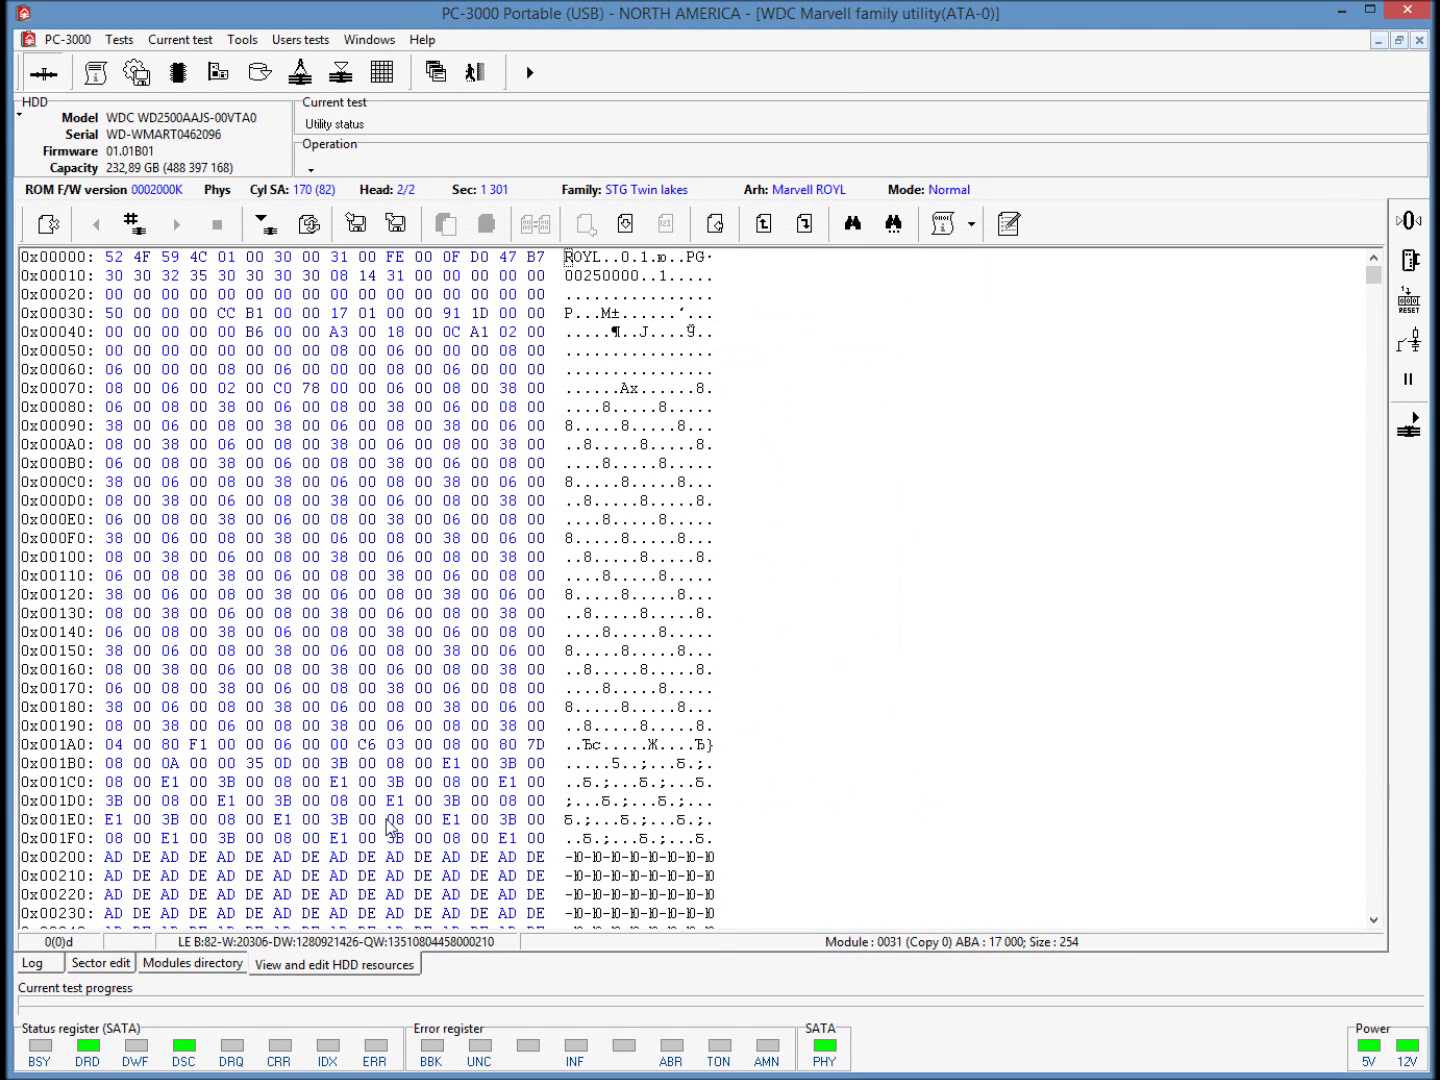
Step: Examine the bytes from offset 0x200 in Copy 0 of the Translator module
{"action": "left_click_drag", "start_coordinate": [106, 858], "coordinate": [382, 901]}
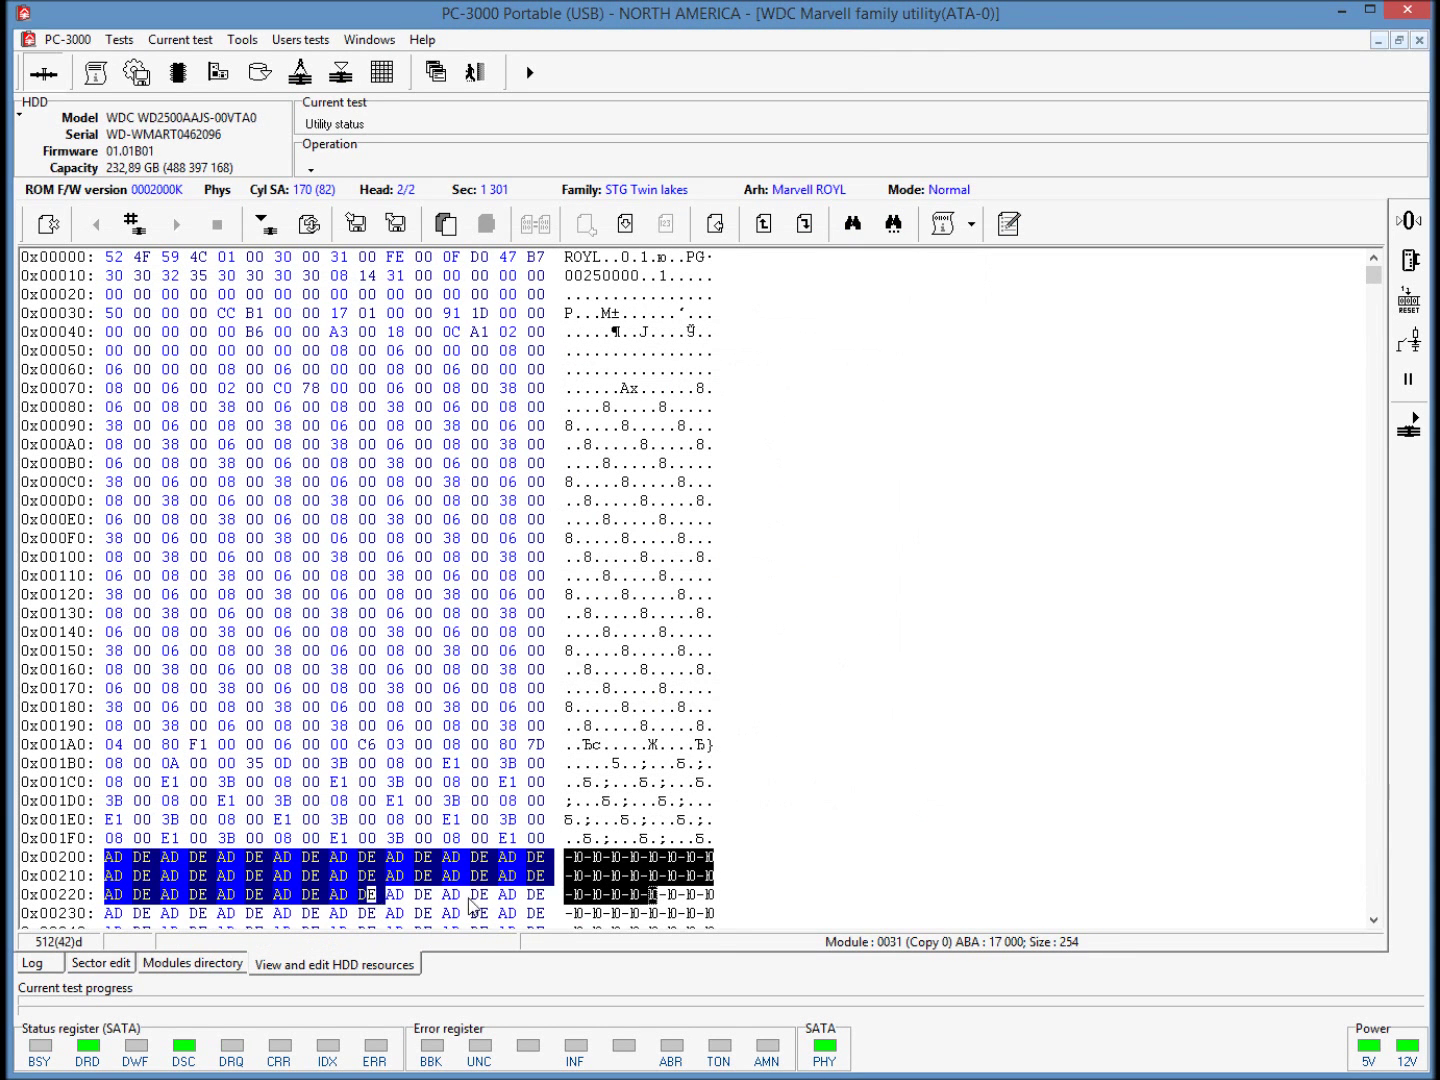
{"action": "left_click", "coordinate": [473, 900]}
{"action": "left_click", "coordinate": [425, 868], "text": "shift"}
{"action": "left_click", "coordinate": [313, 781]}
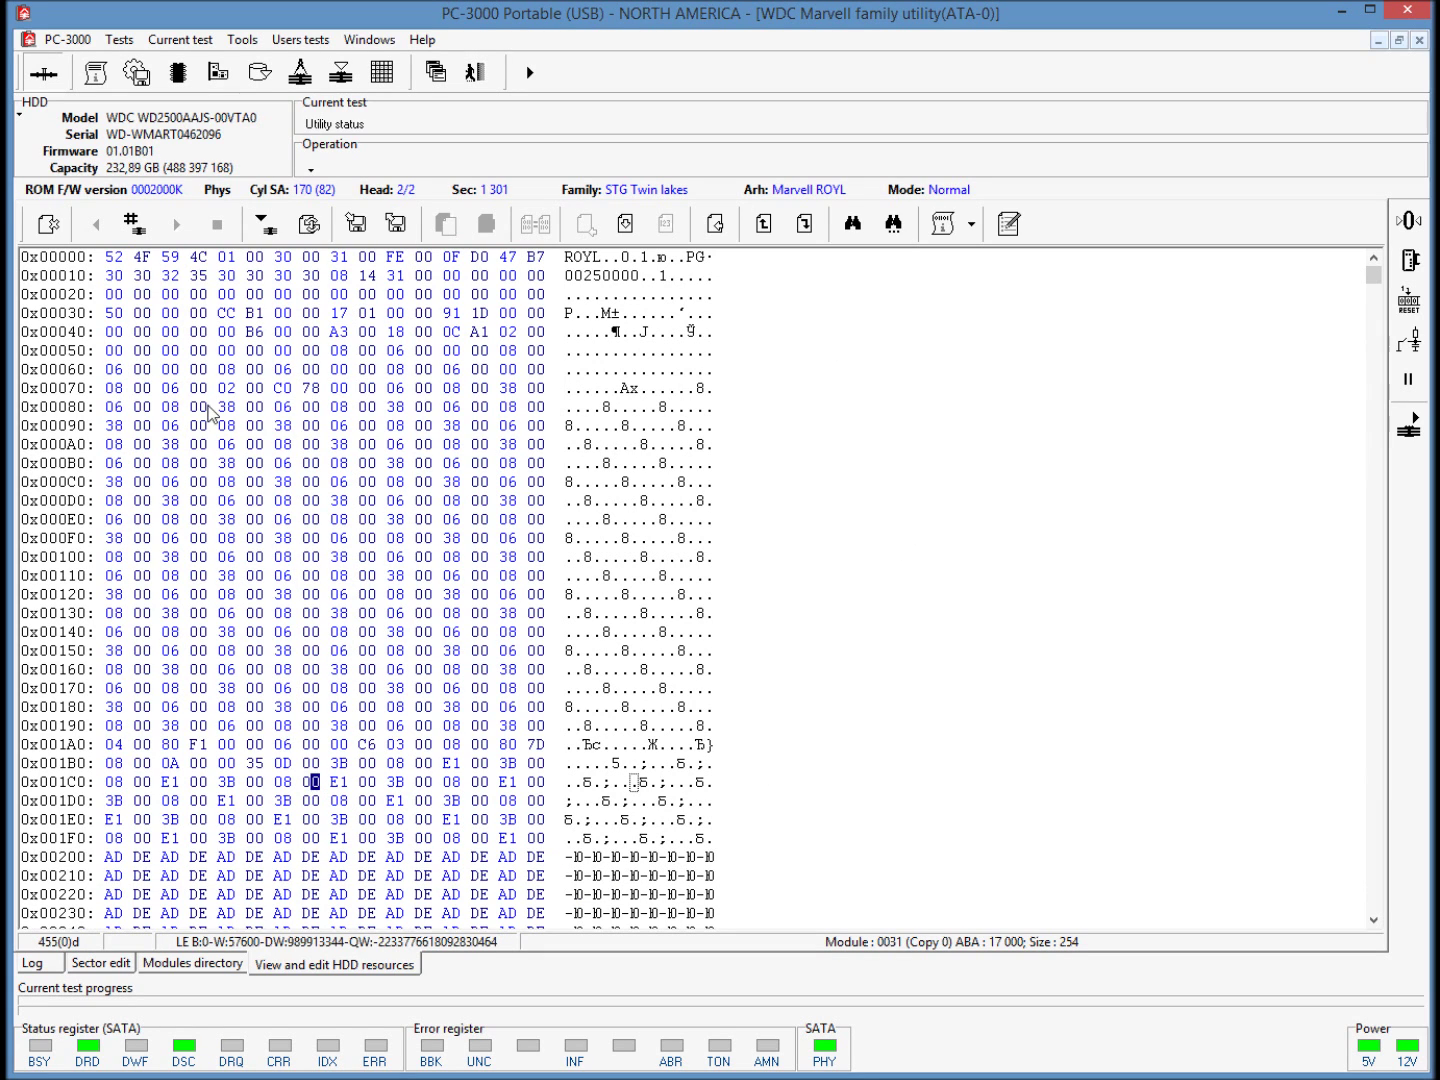
Step: Save Copy 0 of module 0031 to the Data folder as binary file 31_0
{"action": "left_click", "coordinate": [357, 234]}
{"action": "left_click", "coordinate": [904, 704]}
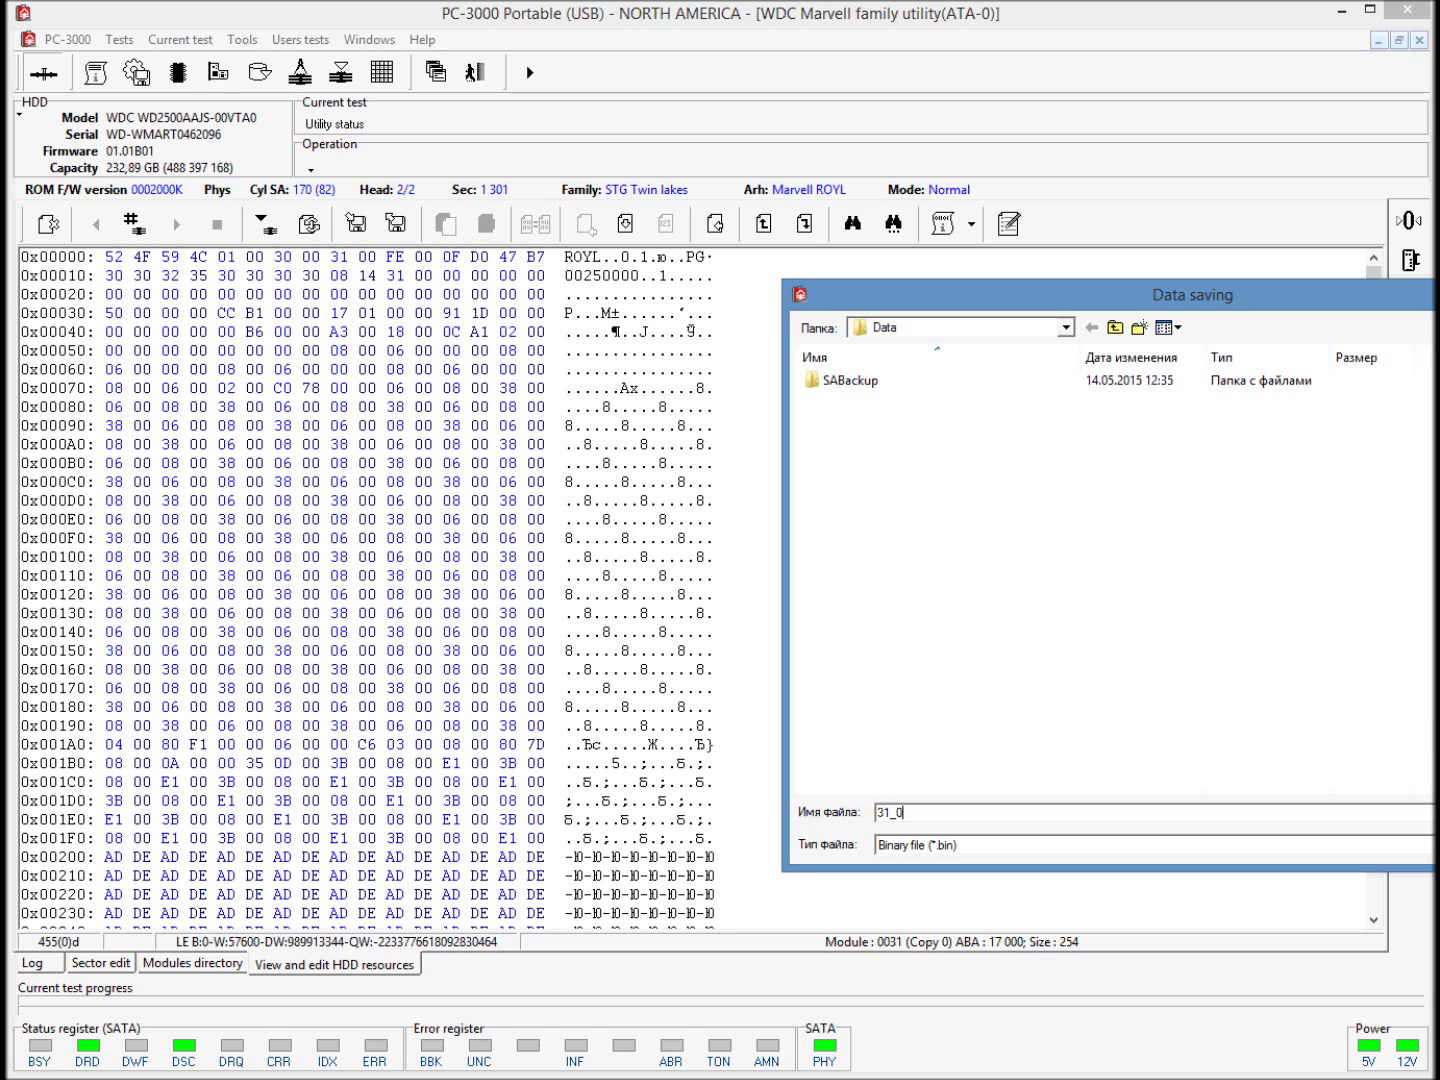
{"action": "key", "text": "Return"}
Step: Load Copy 1 of module 0031 by ABA in the HDD resource editor, with reading errors ignored
{"action": "left_click", "coordinate": [134, 223]}
{"action": "left_click", "coordinate": [820, 727]}
{"action": "left_click", "coordinate": [809, 772]}
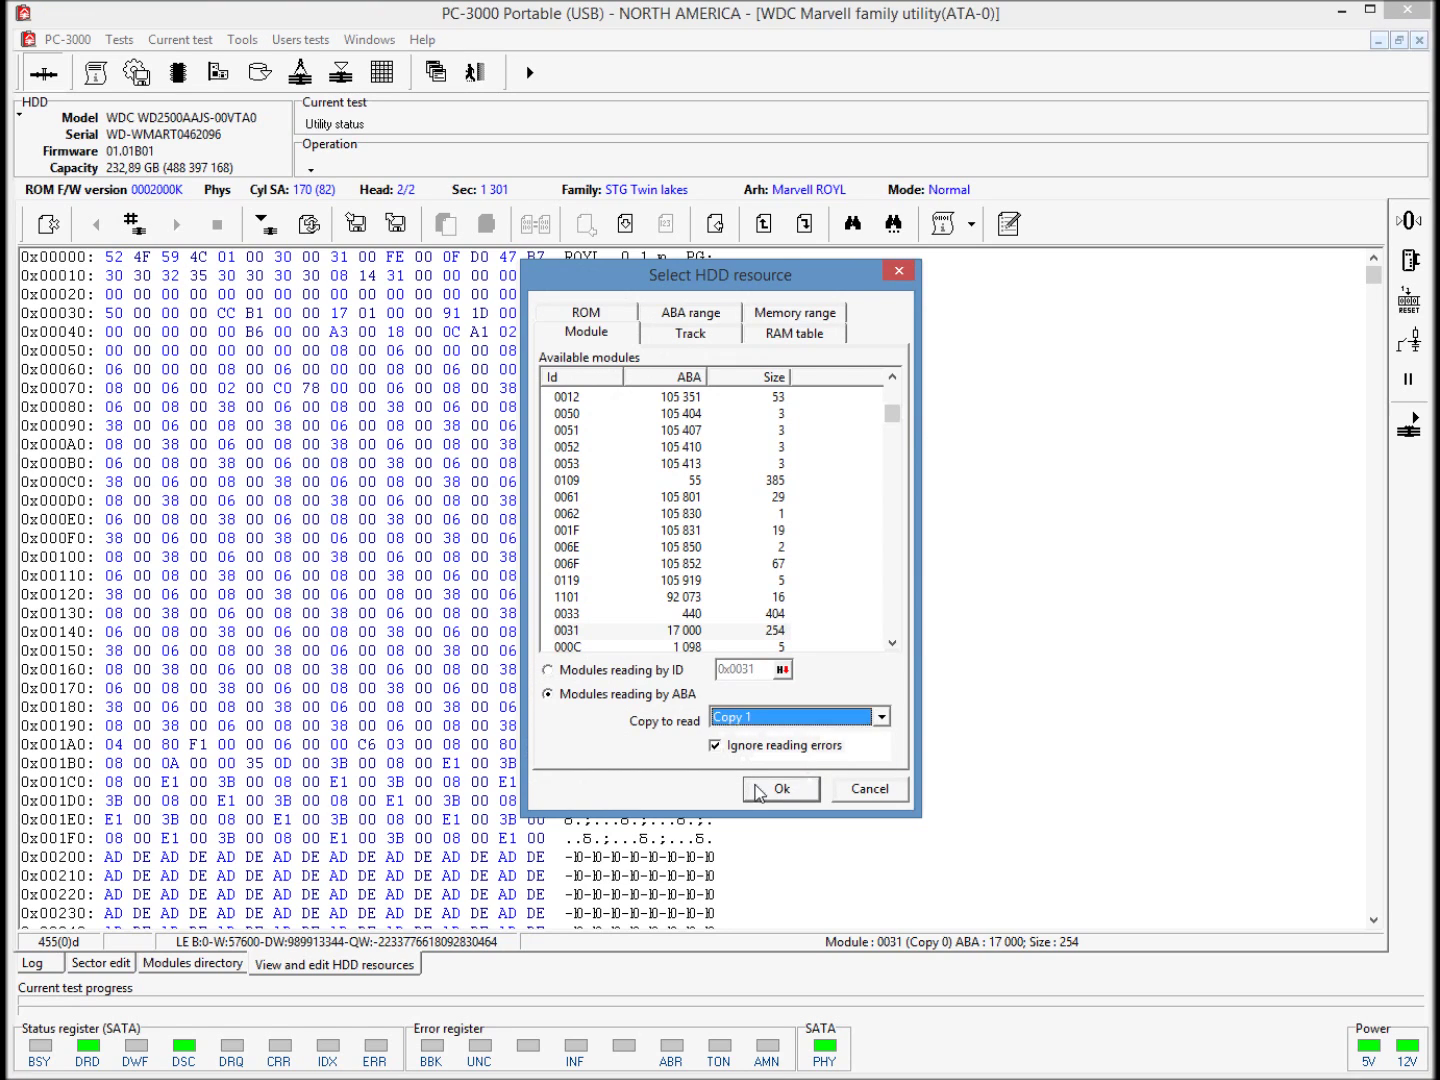
{"action": "left_click", "coordinate": [780, 789]}
Step: Examine the bytes of Copy 1 of the Translator module from offset 0x220 to beyond 0x400
{"action": "left_click_drag", "start_coordinate": [353, 888], "coordinate": [483, 900]}
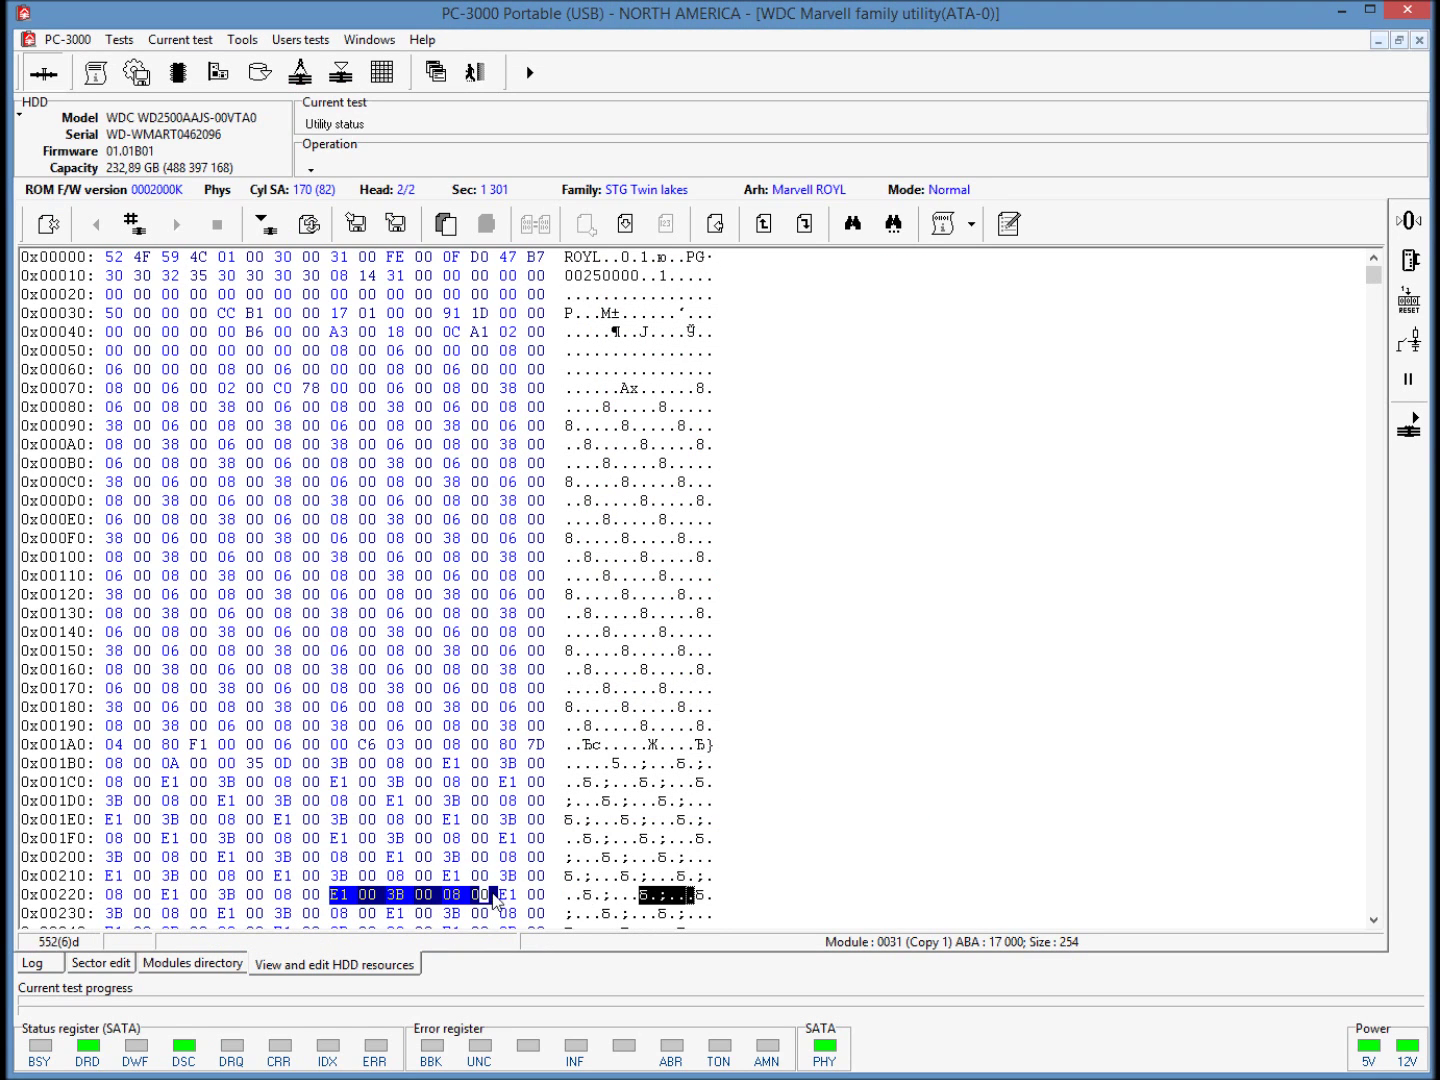
{"action": "key", "text": "Down"}
{"action": "key", "text": "Down"}
{"action": "key", "text": "Down"}
{"action": "key", "text": "Down"}
{"action": "key", "text": "Down"}
{"action": "key", "text": "Down"}
{"action": "key", "text": "Down"}
{"action": "key", "text": "Down"}
{"action": "key", "text": "Down"}
{"action": "key", "text": "Down"}
{"action": "key", "text": "Down"}
{"action": "key", "text": "Down"}
{"action": "key", "text": "Down"}
{"action": "key", "text": "Down"}
{"action": "key", "text": "Down"}
{"action": "key", "text": "Down"}
{"action": "key", "text": "Down"}
{"action": "key", "text": "Down"}
{"action": "key", "text": "Down"}
{"action": "key", "text": "Down"}
{"action": "key", "text": "Down"}
{"action": "key", "text": "Down"}
{"action": "key", "text": "Down"}
{"action": "key", "text": "Down"}
{"action": "key", "text": "Down"}
{"action": "key", "text": "Down"}
{"action": "key", "text": "Down"}
{"action": "key", "text": "Down"}
{"action": "key", "text": "Down"}
{"action": "key", "text": "Down"}
{"action": "key", "text": "Down"}
{"action": "key", "text": "Down"}
{"action": "key", "text": "Down"}
{"action": "key", "text": "Down"}
{"action": "key", "text": "Down"}
{"action": "key", "text": "Down"}
{"action": "key", "text": "Down"}
{"action": "key", "text": "Down"}
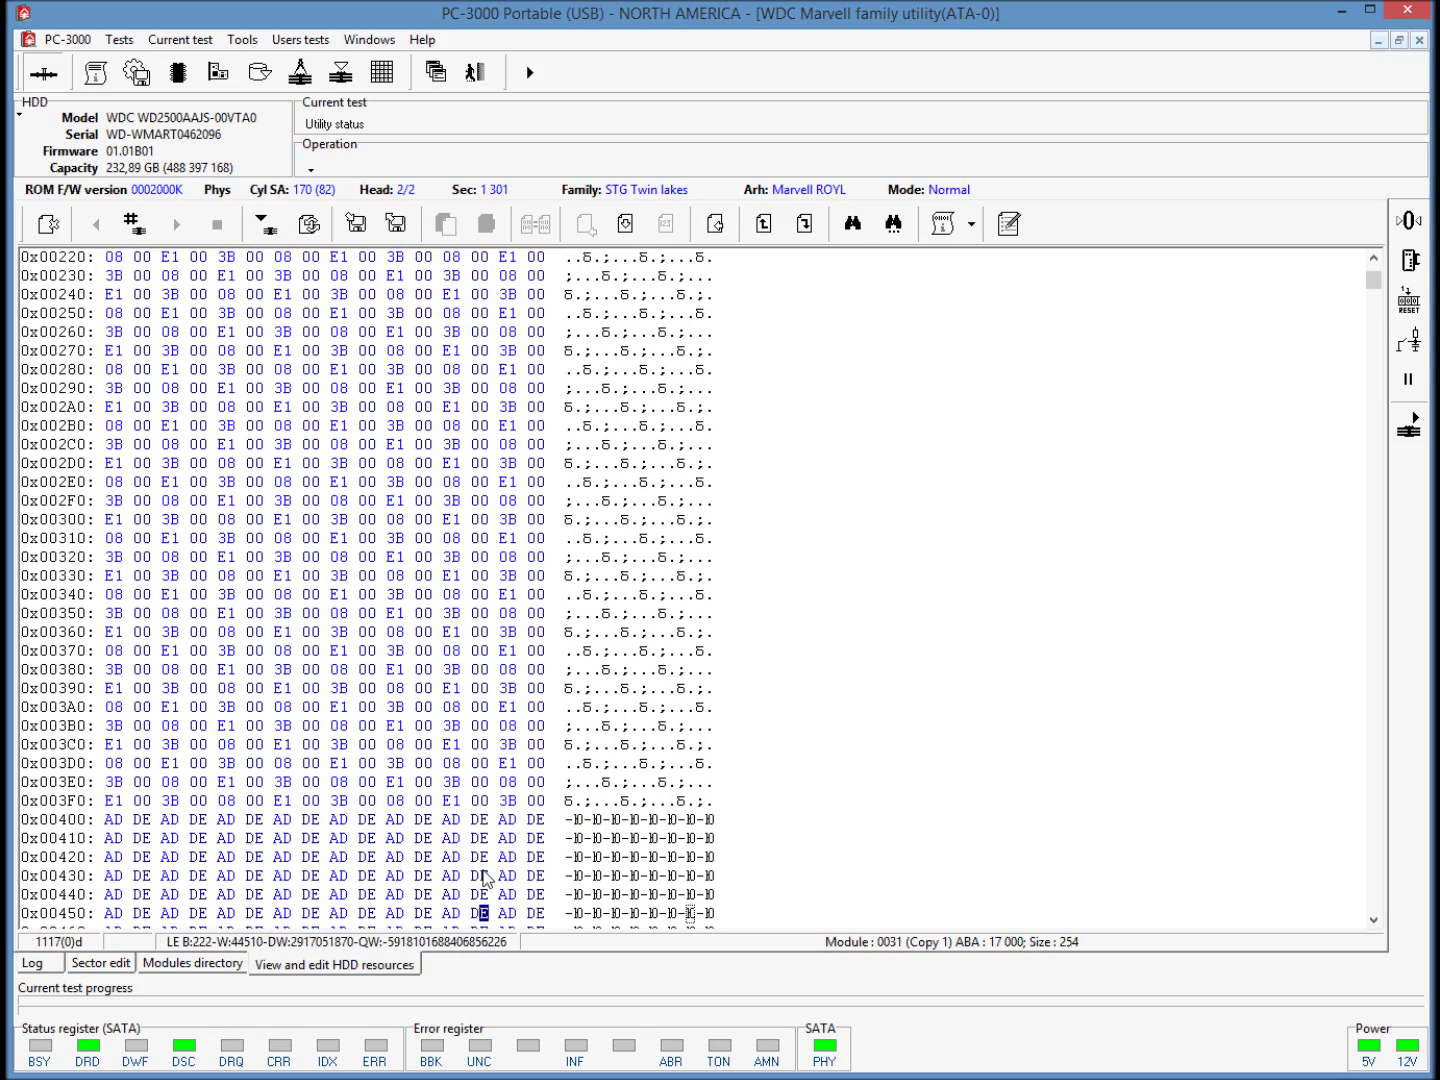
{"action": "scroll", "coordinate": [487, 880], "scroll_direction": "down", "scroll_amount": 3}
{"action": "left_click_drag", "start_coordinate": [268, 540], "coordinate": [446, 851]}
{"action": "left_click", "coordinate": [483, 800]}
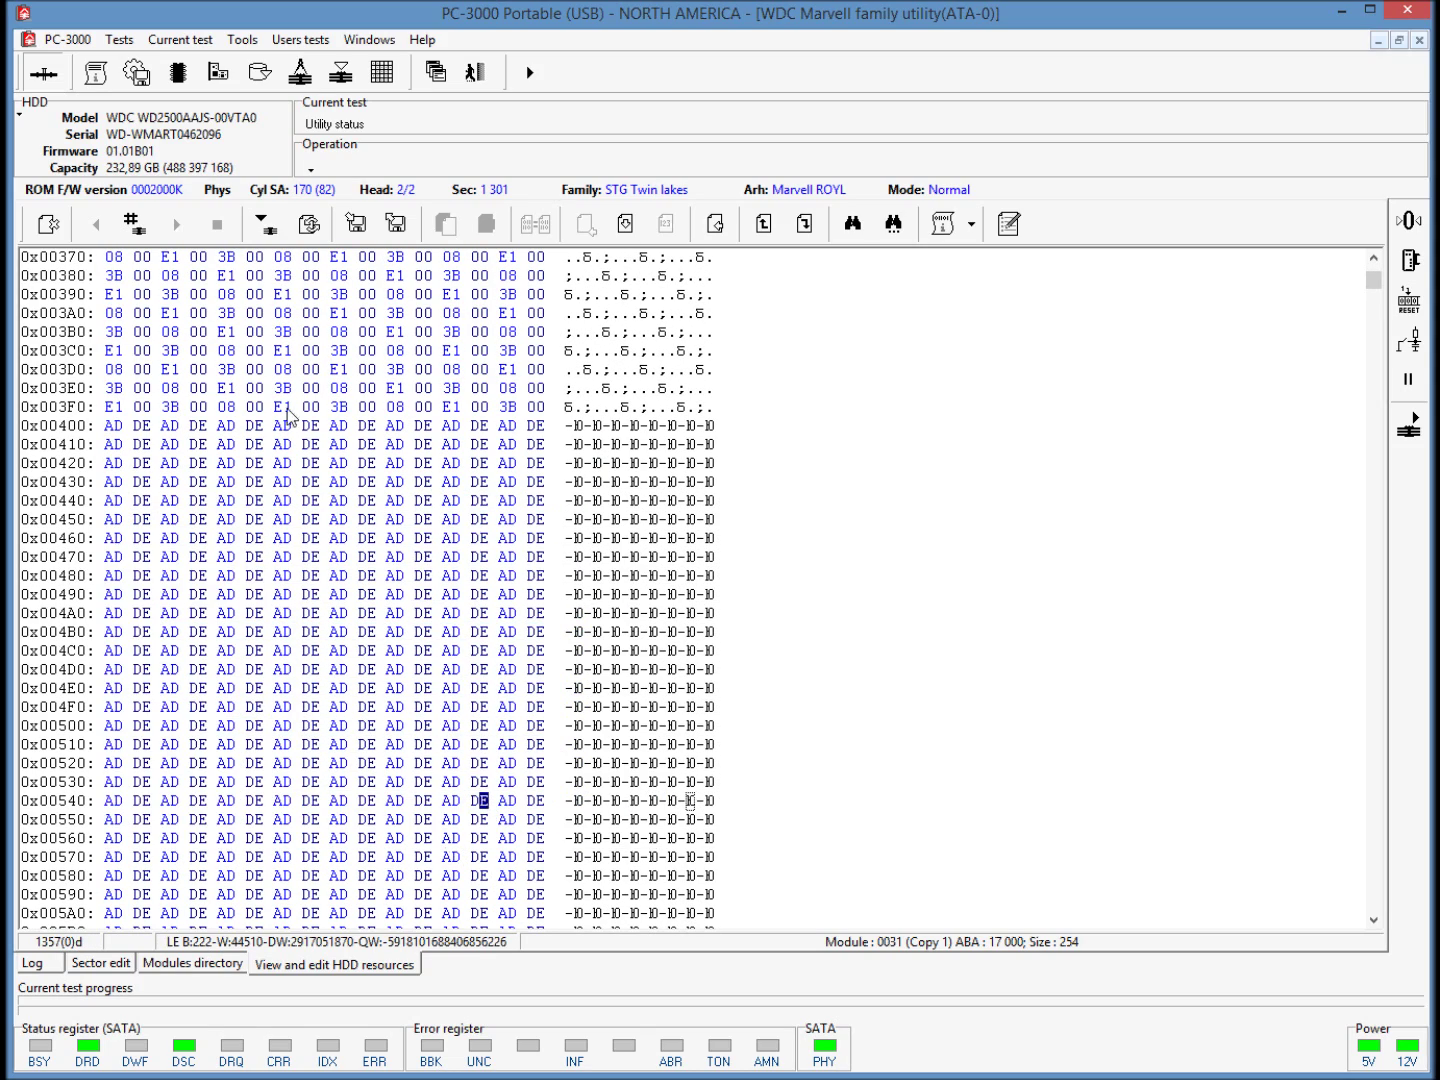
Step: Save Copy 1 of module 0031 to the Data folder as binary file 31_1
{"action": "left_click", "coordinate": [356, 223]}
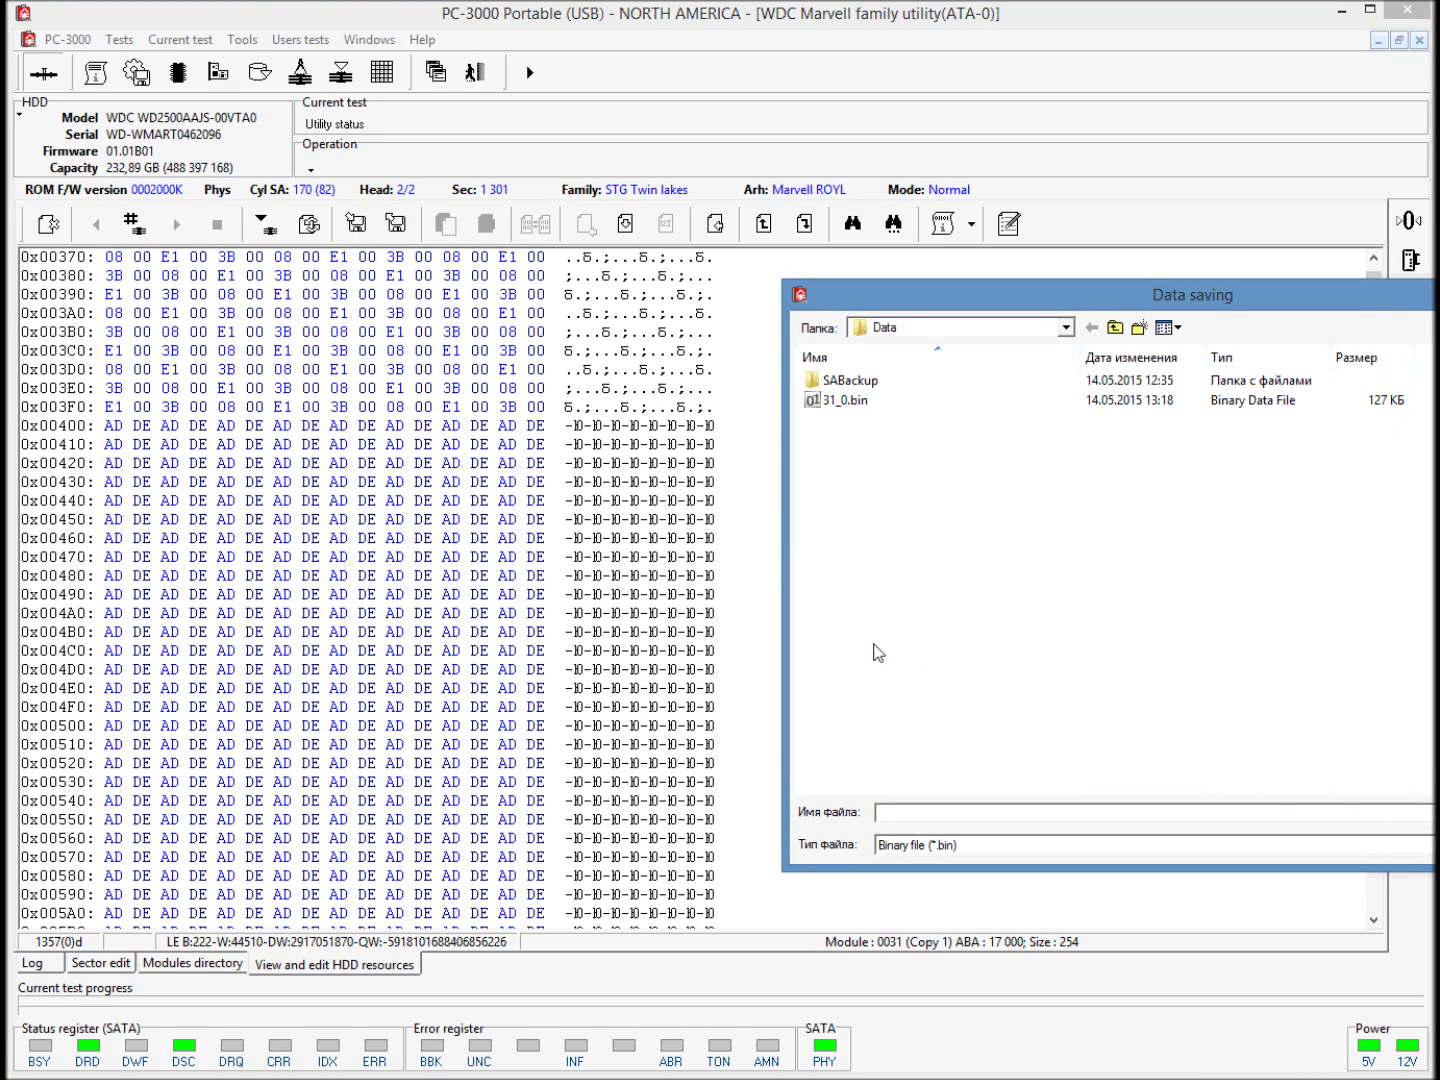
{"action": "type", "text": "31_1"}
{"action": "key", "text": "Return"}
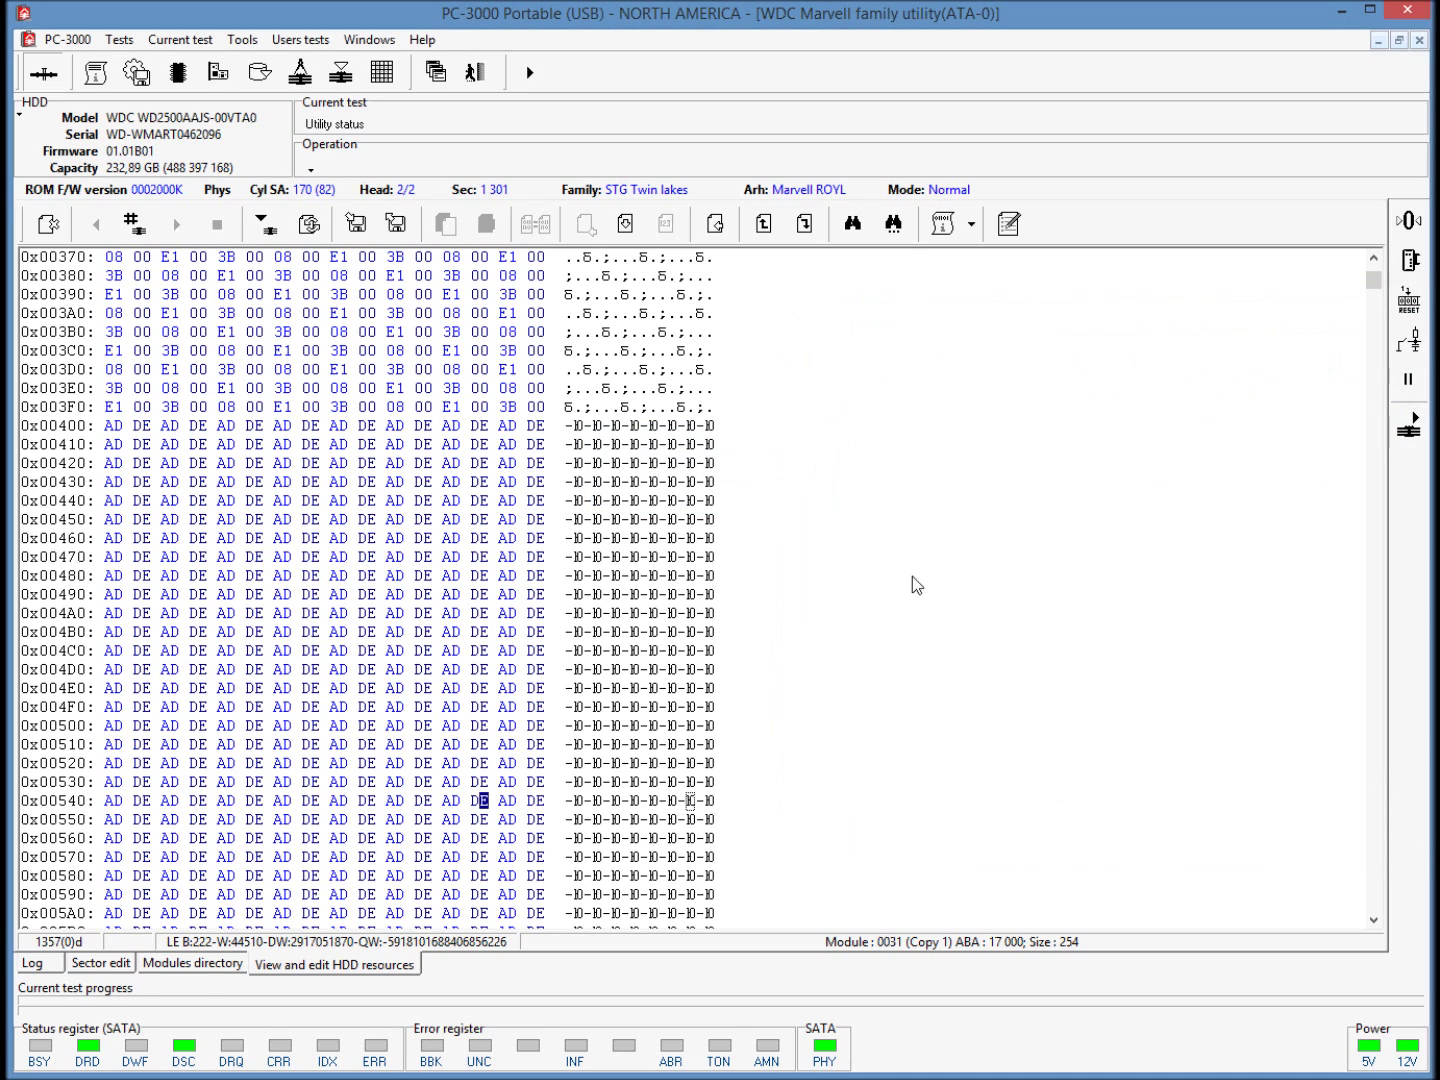
Step: Return to the sector editor view
{"action": "left_click", "coordinate": [185, 964]}
{"action": "left_click", "coordinate": [110, 966]}
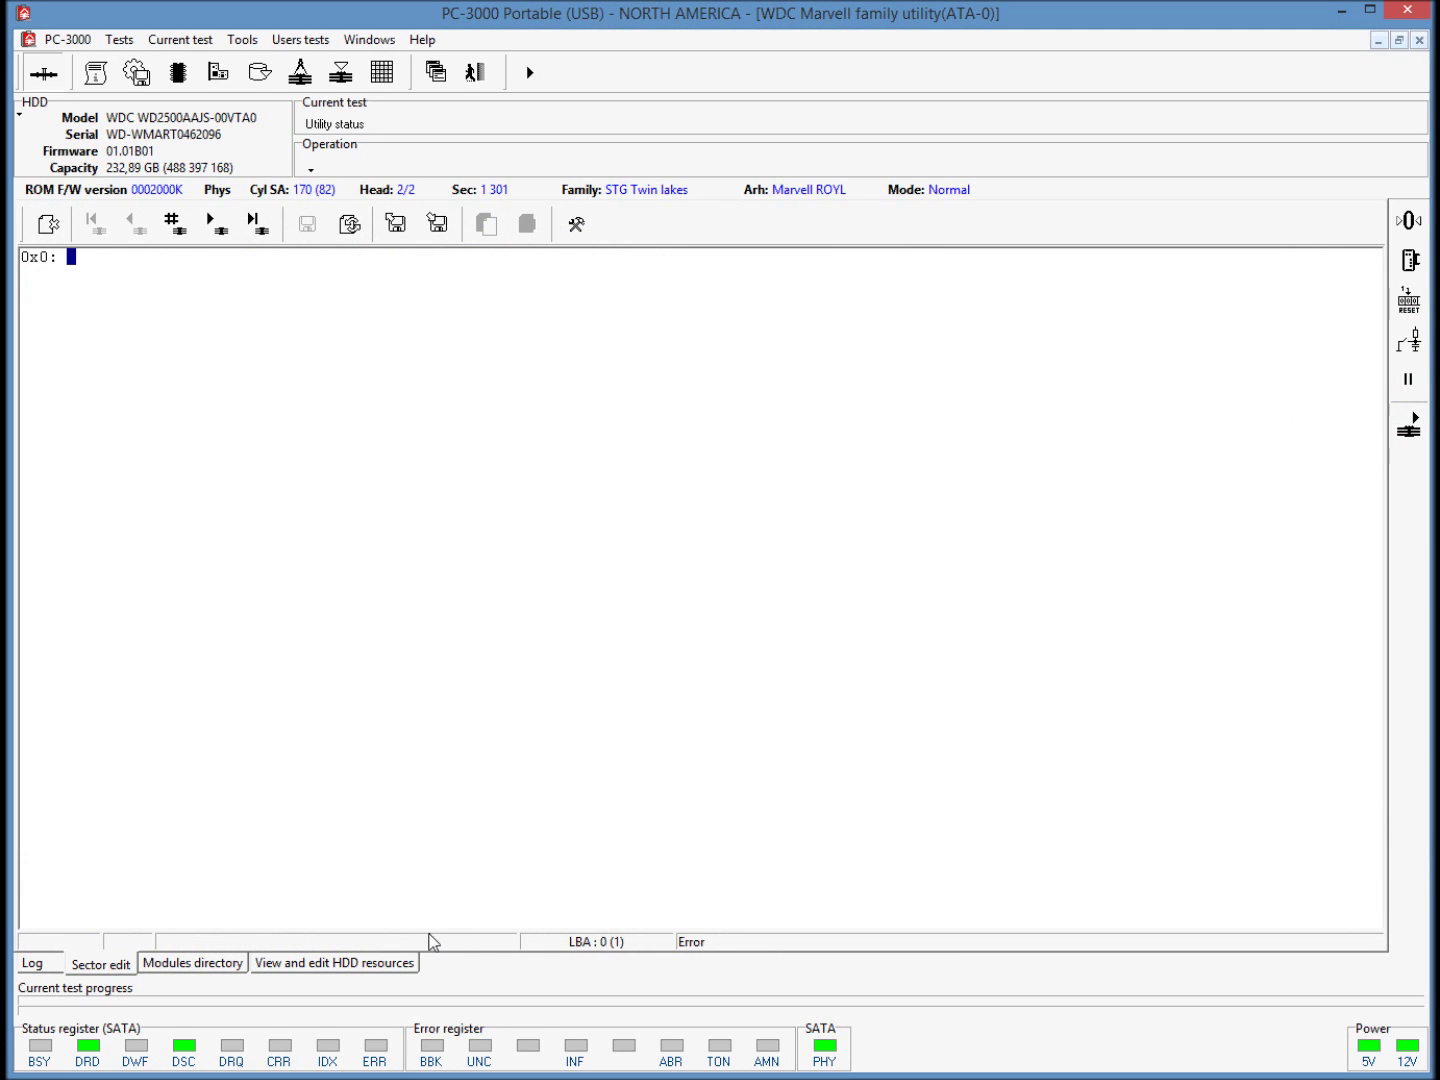
Step: Switch to the Data folder in File Explorer and open 31_0.bin in HexEdit
{"action": "key", "text": "alt+Tab"}
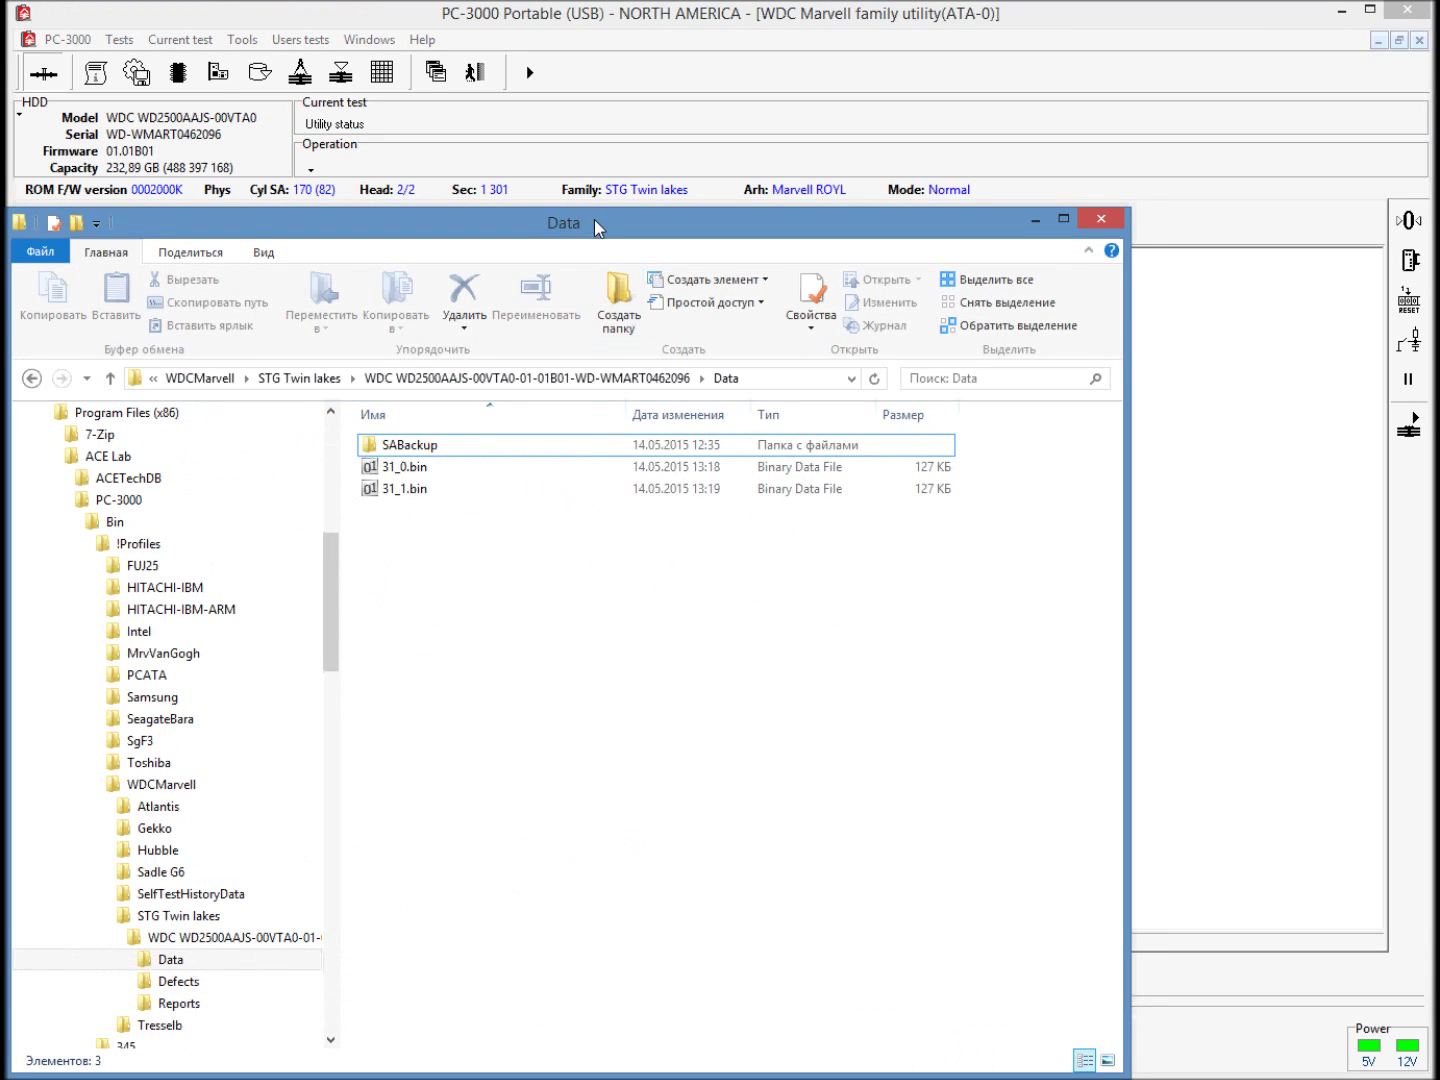
{"action": "left_click_drag", "start_coordinate": [594, 219], "coordinate": [612, 179]}
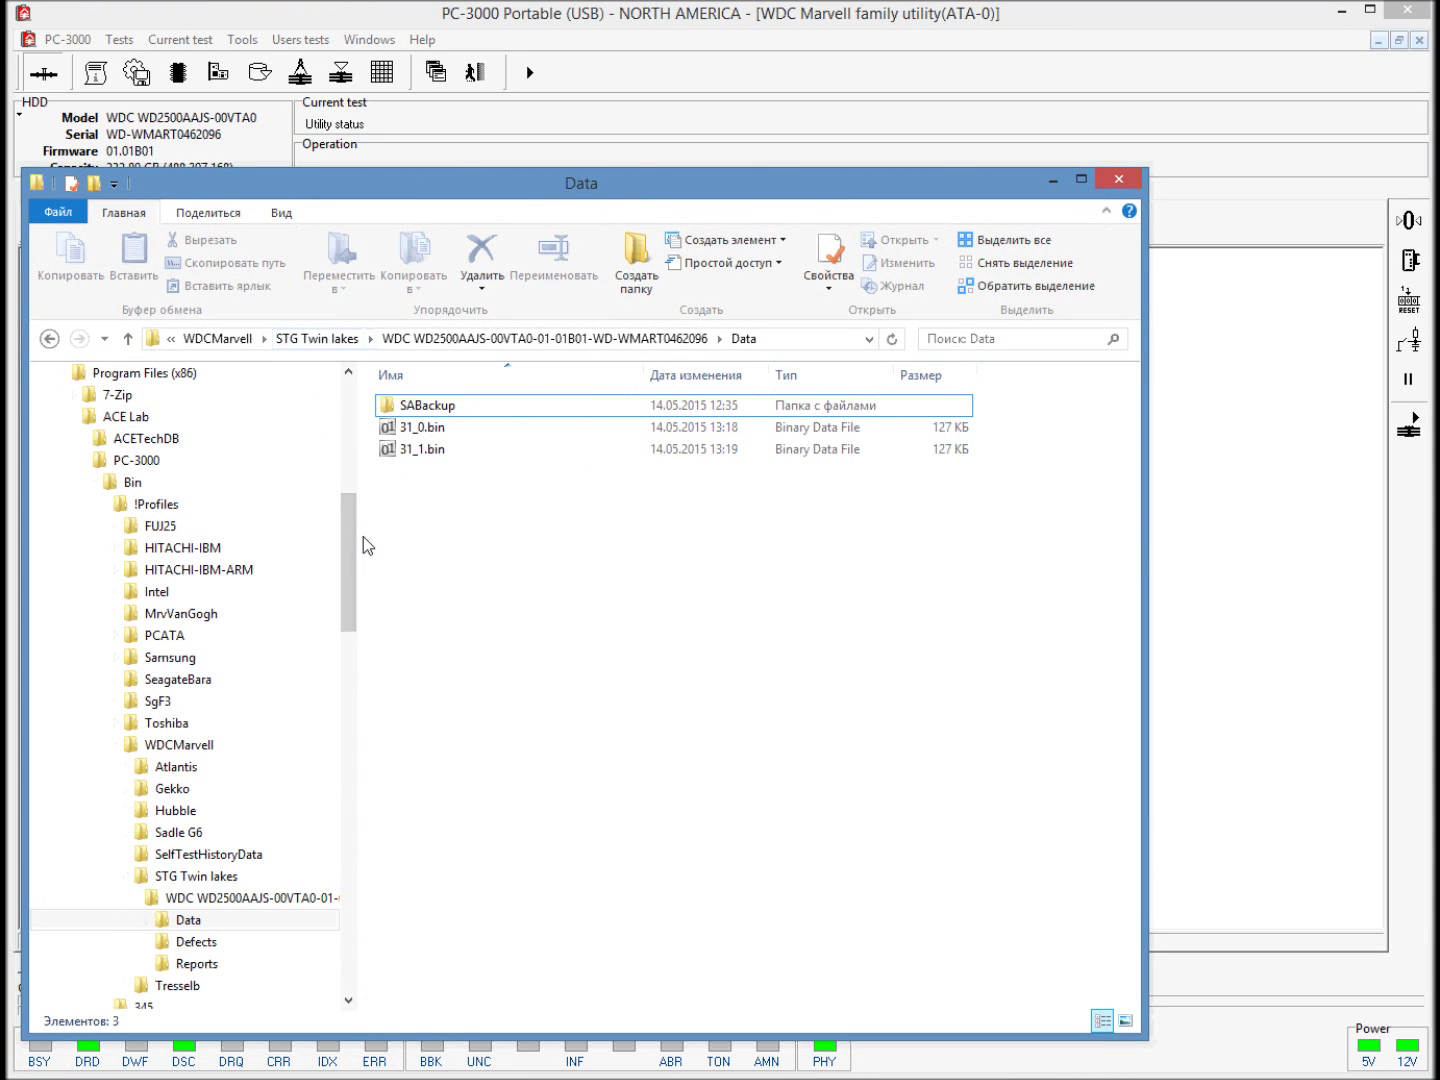
{"action": "left_click_drag", "start_coordinate": [361, 538], "coordinate": [70, 527]}
{"action": "double_click", "coordinate": [141, 429]}
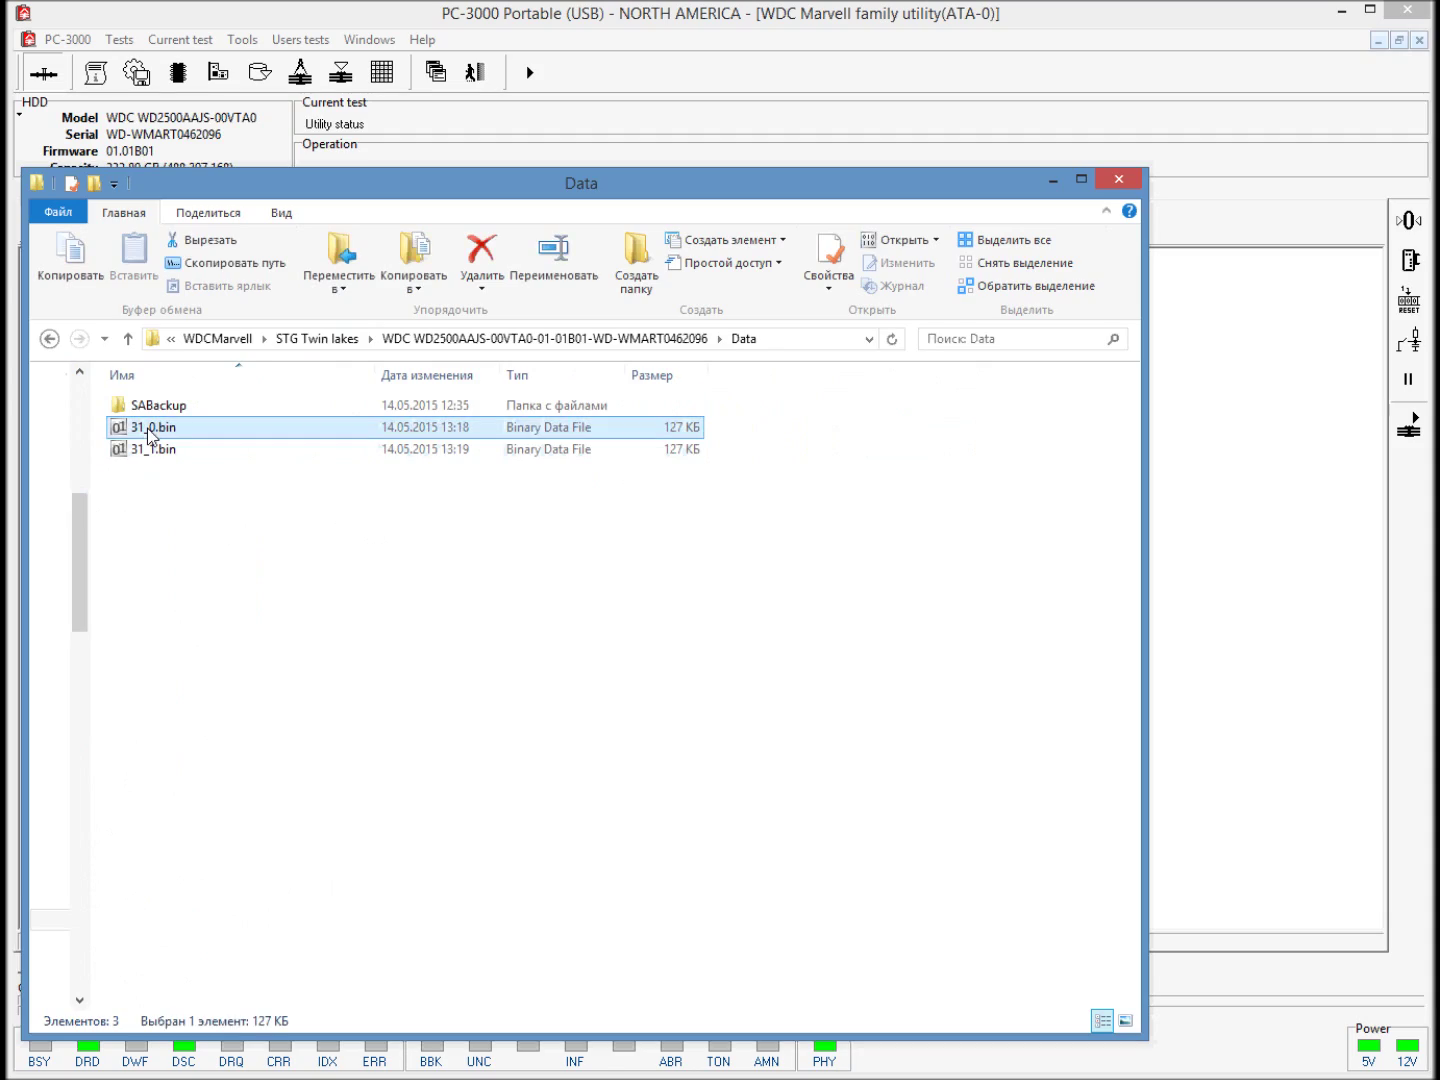
{"action": "left_click_drag", "start_coordinate": [338, 86], "coordinate": [418, 140]}
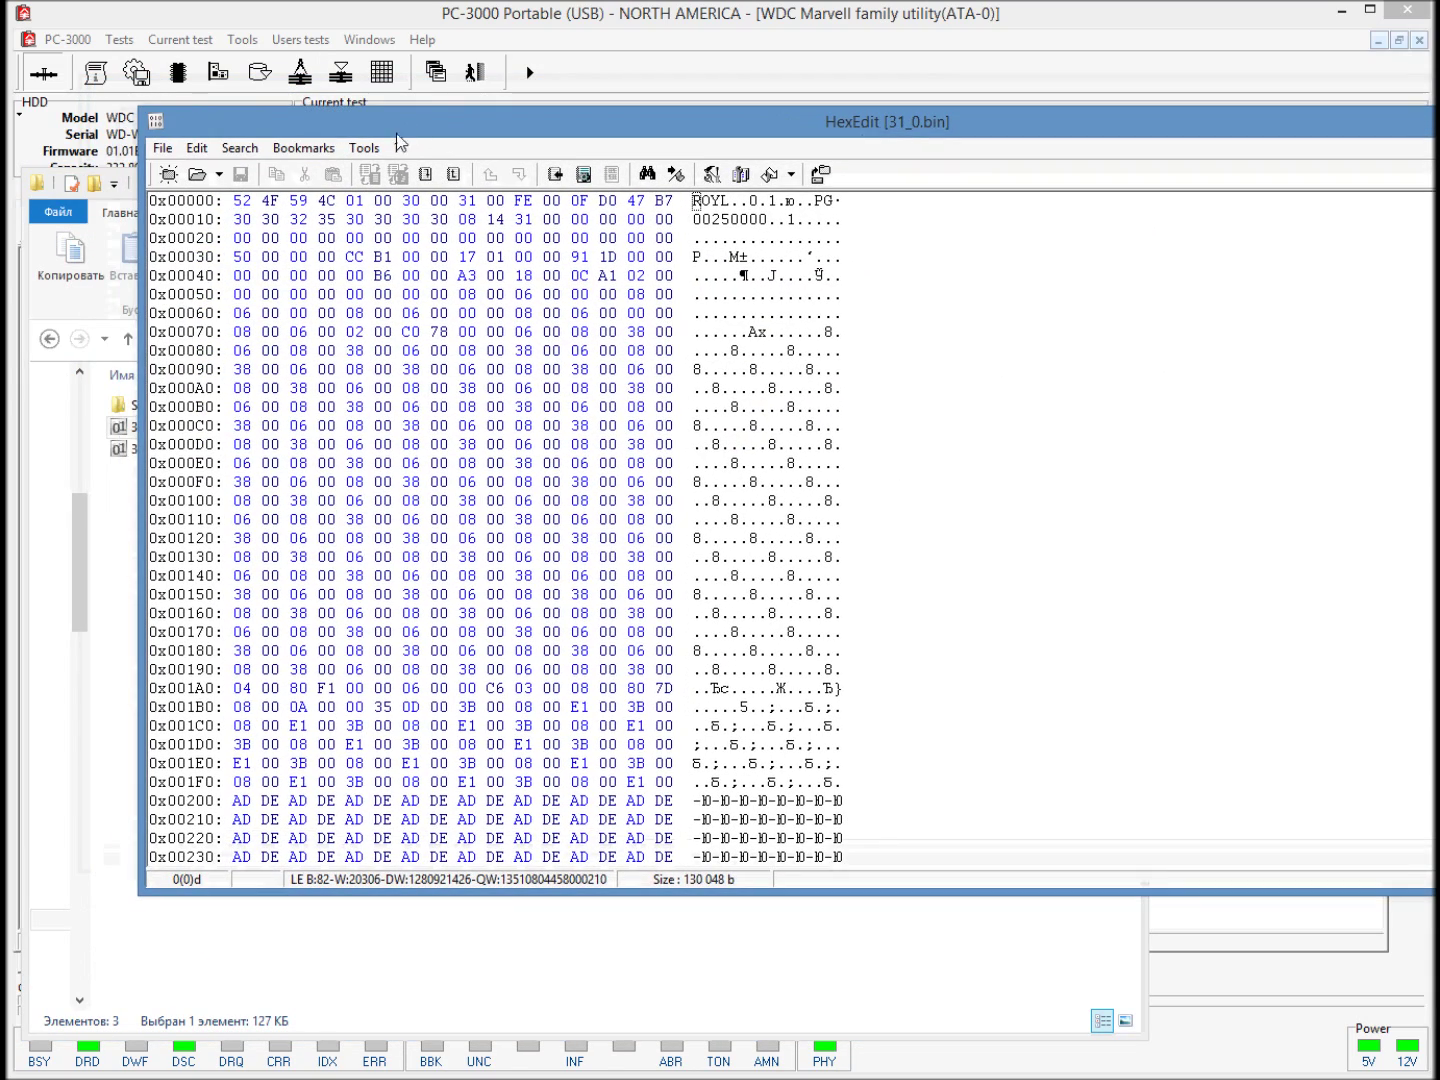
Step: Open 31_1.bin from the Data folder and place its HexEdit window side by side with 31_0.bin
{"action": "left_click", "coordinate": [481, 953]}
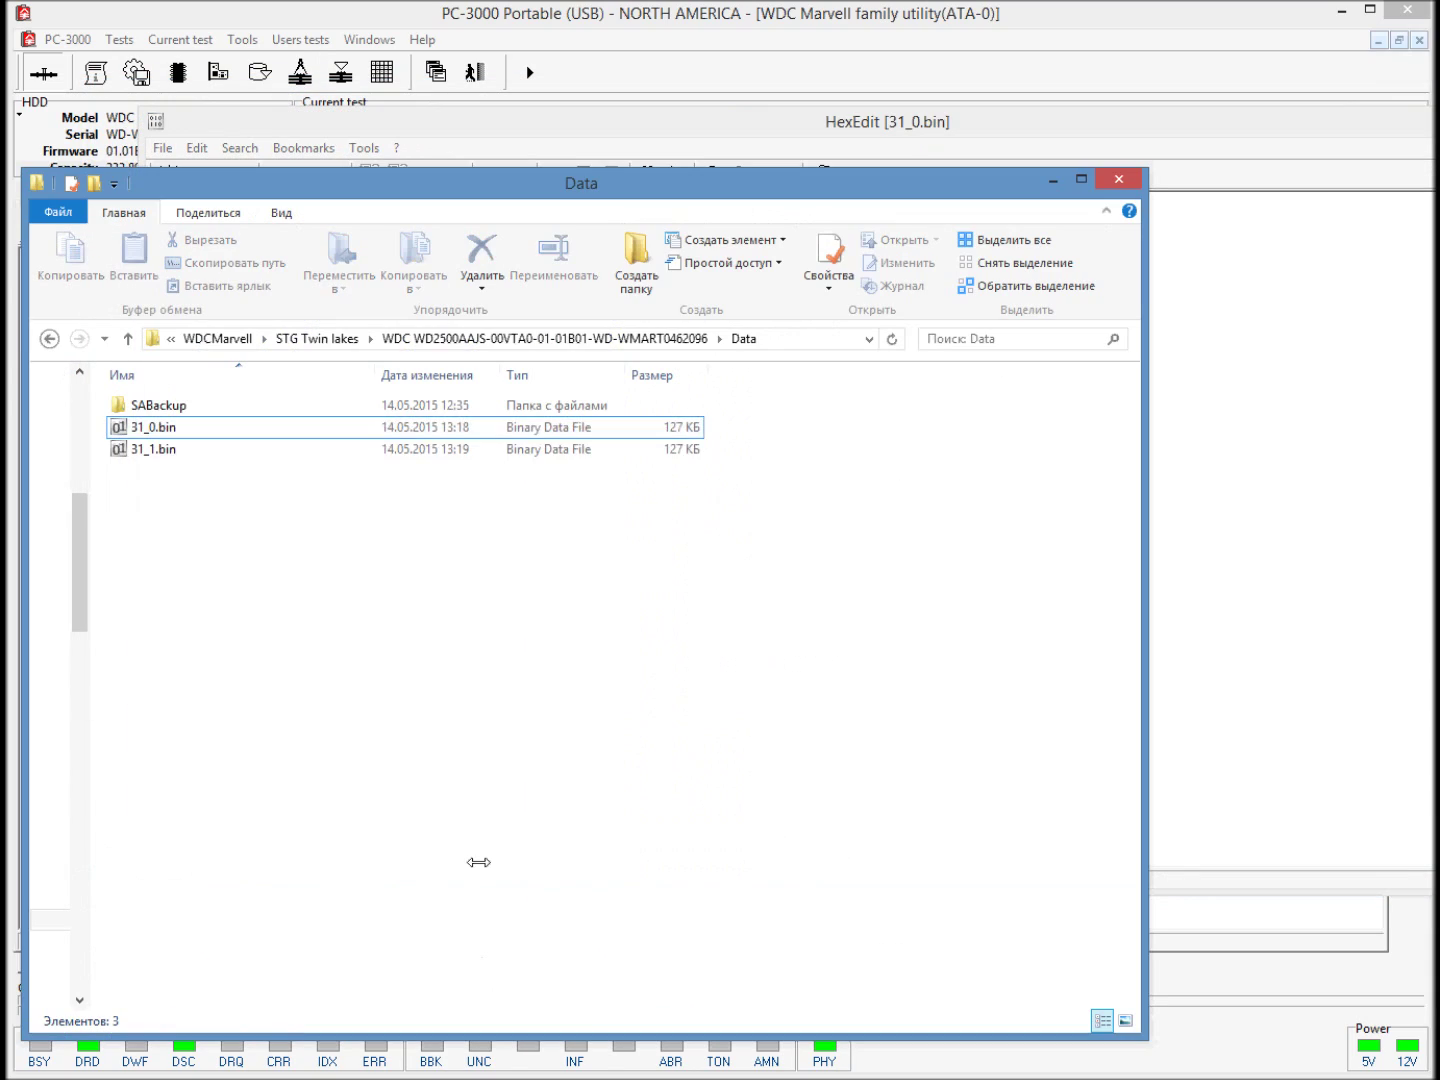
{"action": "double_click", "coordinate": [150, 449]}
{"action": "left_click_drag", "start_coordinate": [569, 122], "coordinate": [937, 186]}
{"action": "left_click_drag", "start_coordinate": [826, 125], "coordinate": [688, 136]}
{"action": "left_click_drag", "start_coordinate": [1026, 160], "coordinate": [1174, 129]}
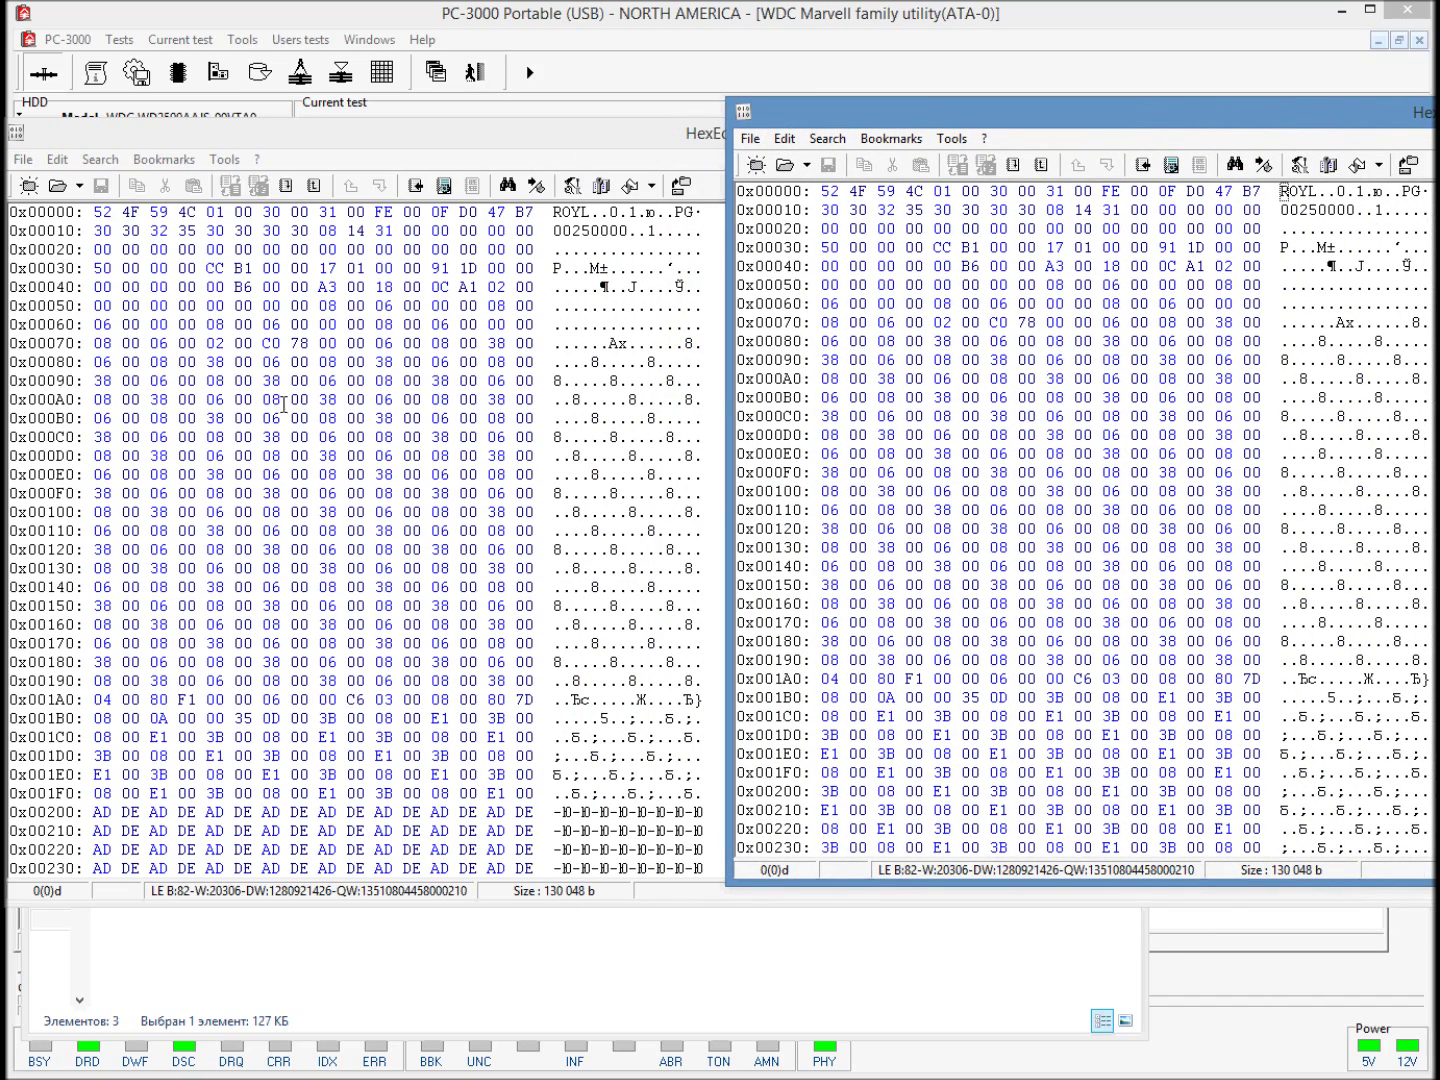
Step: Locate the AD DE filler starting at 0x200 in 31_0.bin, and copy bytes 0x200 to 0x3FF from 31_1.bin
{"action": "left_click", "coordinate": [22, 815]}
{"action": "left_click_drag", "start_coordinate": [97, 812], "coordinate": [357, 806]}
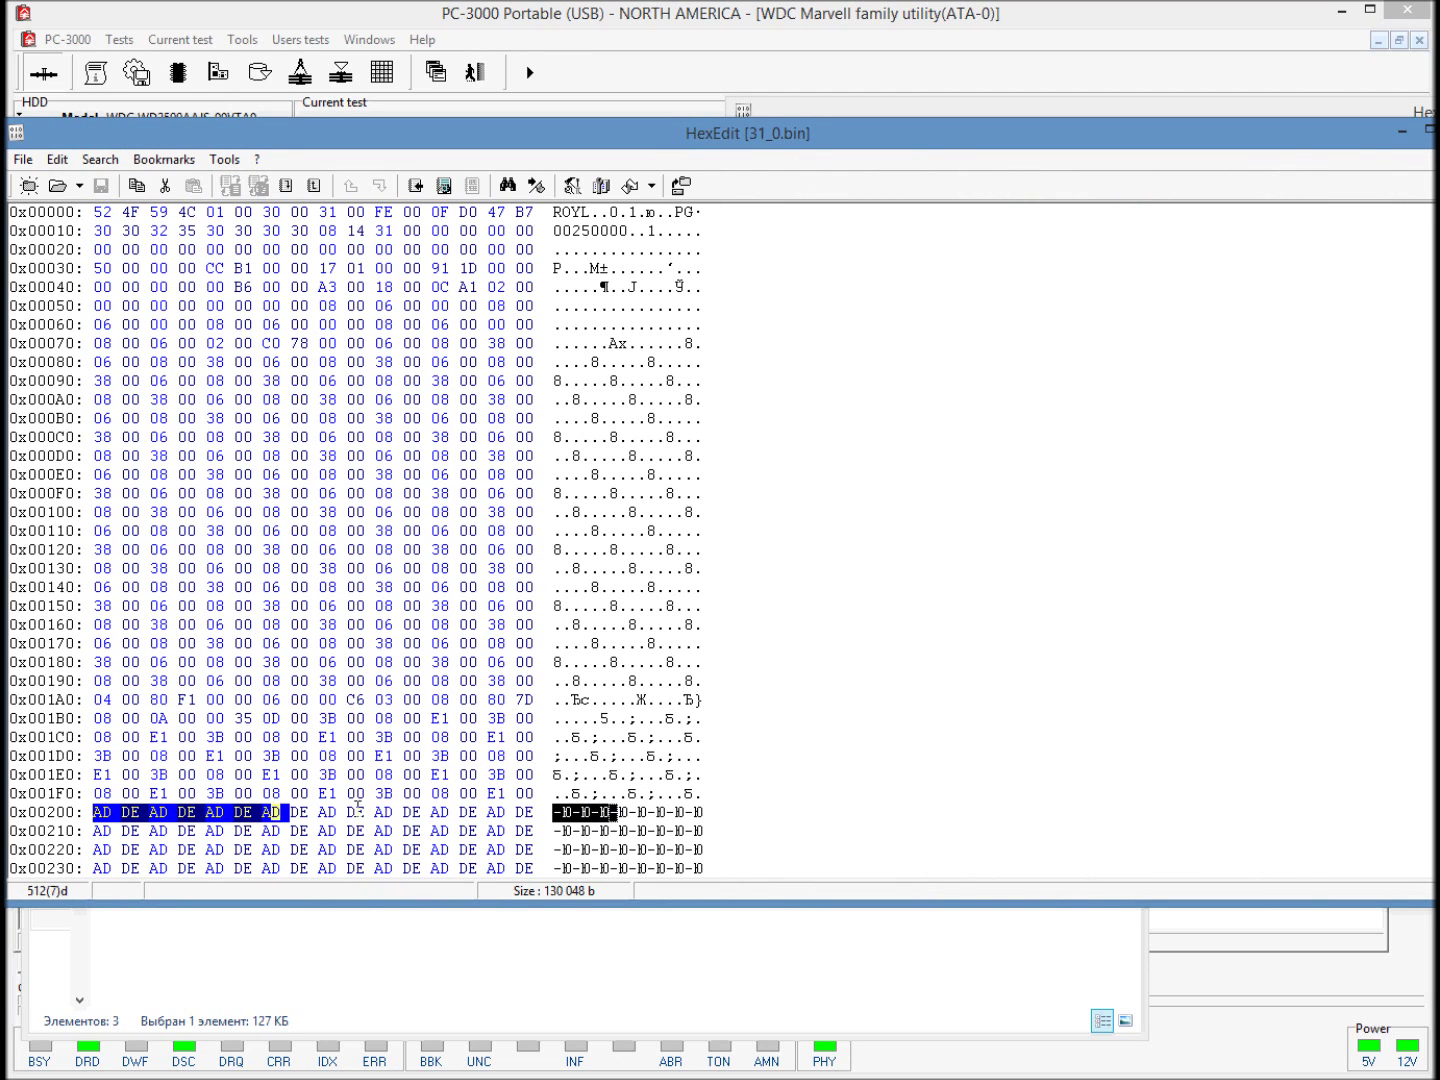
{"action": "key", "text": "ctrl+Tab"}
{"action": "key", "text": "Down"}
{"action": "key", "text": "Down"}
{"action": "key", "text": "Down"}
{"action": "key", "text": "Down"}
{"action": "key", "text": "Down"}
{"action": "key", "text": "Down"}
{"action": "key", "text": "Down"}
{"action": "key", "text": "Down"}
{"action": "key", "text": "Down"}
{"action": "key", "text": "Down"}
{"action": "key", "text": "Down"}
{"action": "key", "text": "Down"}
{"action": "key", "text": "Down"}
{"action": "key", "text": "Down"}
{"action": "key", "text": "Down"}
{"action": "key", "text": "Down"}
{"action": "key", "text": "Down"}
{"action": "key", "text": "Down"}
{"action": "key", "text": "Down"}
{"action": "key", "text": "Down"}
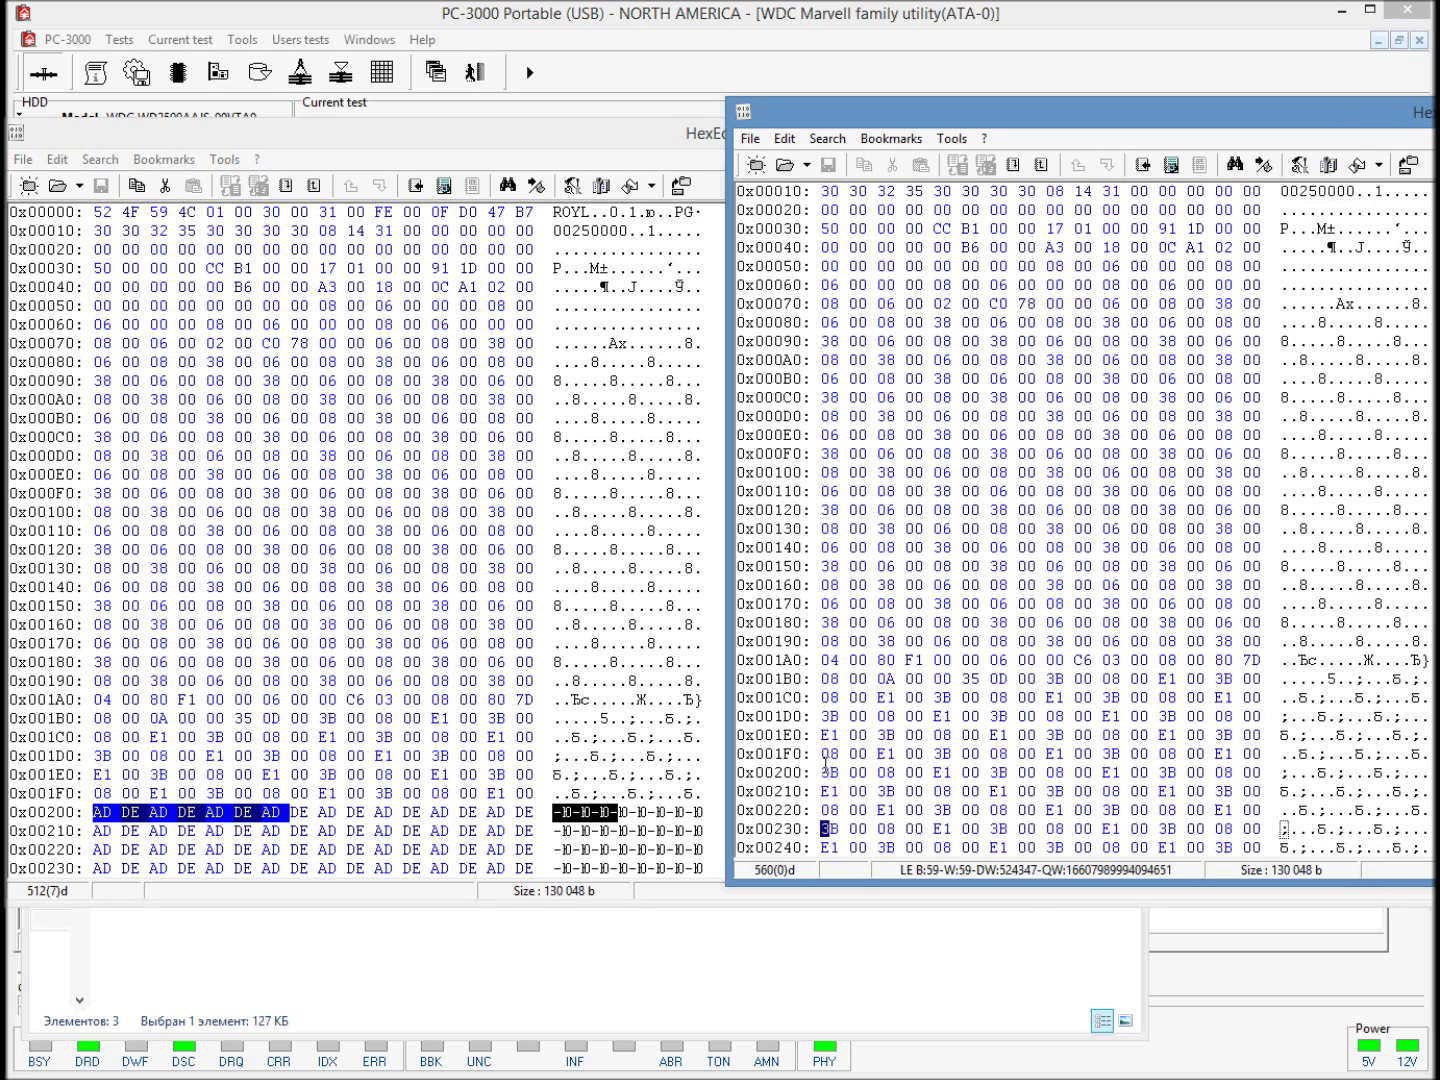
{"action": "key", "text": "Down"}
{"action": "key", "text": "Down"}
{"action": "key", "text": "Down"}
{"action": "key", "text": "Down"}
{"action": "left_click", "coordinate": [832, 697]}
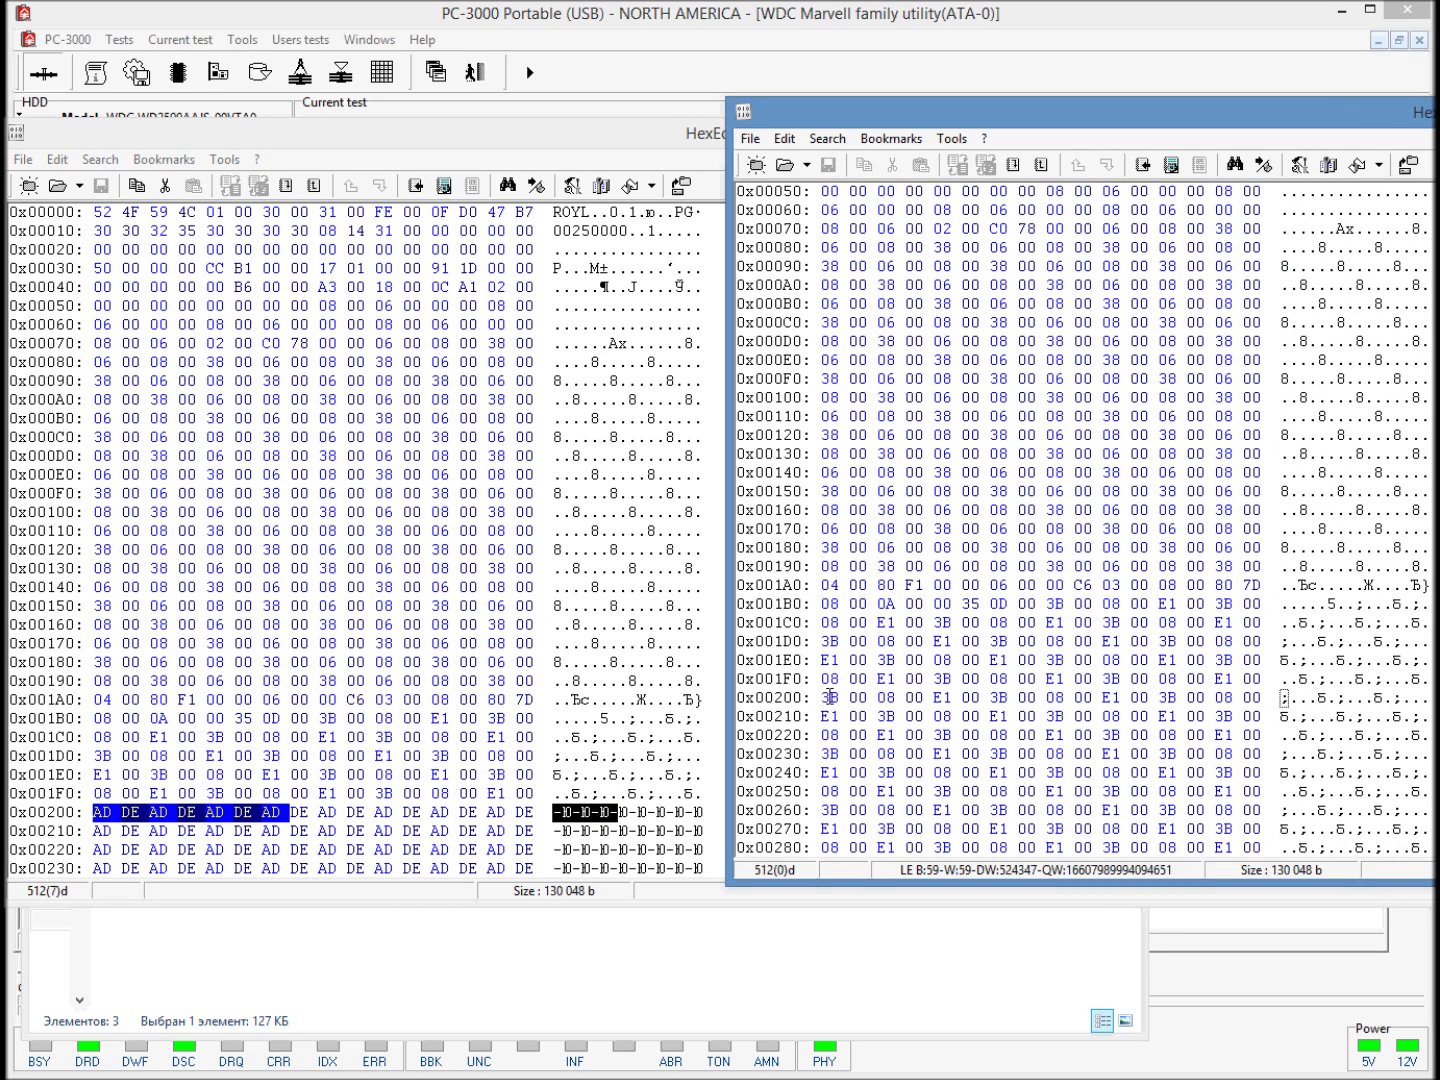
{"action": "left_click_drag", "start_coordinate": [831, 698], "coordinate": [1246, 624]}
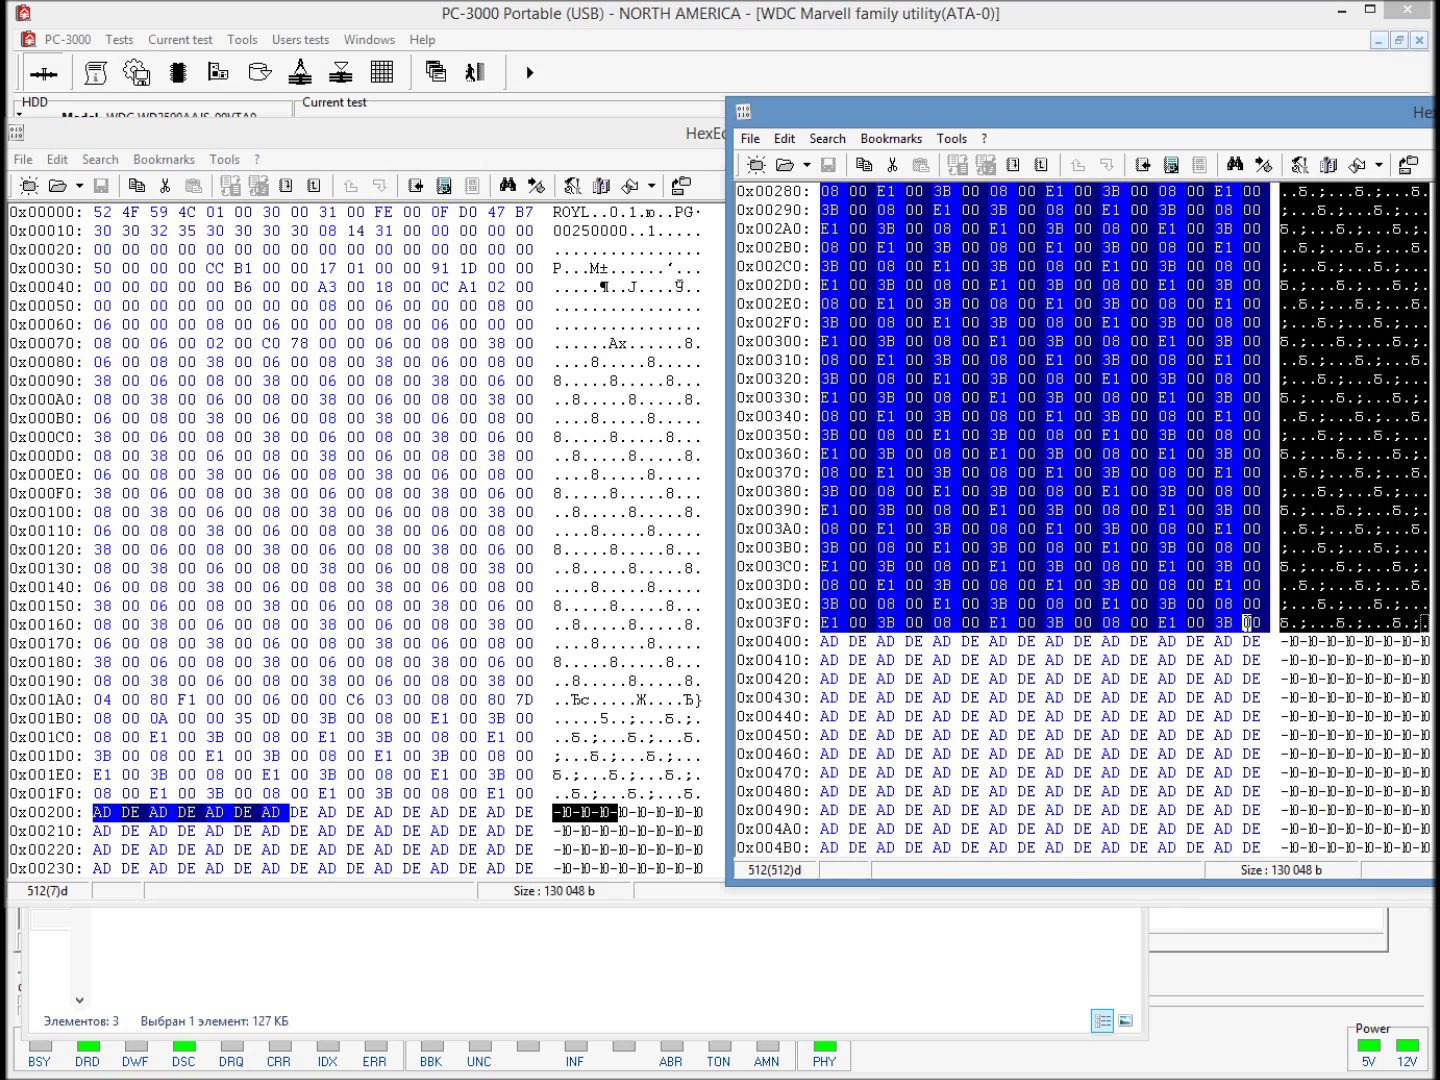
{"action": "right_click", "coordinate": [990, 411]}
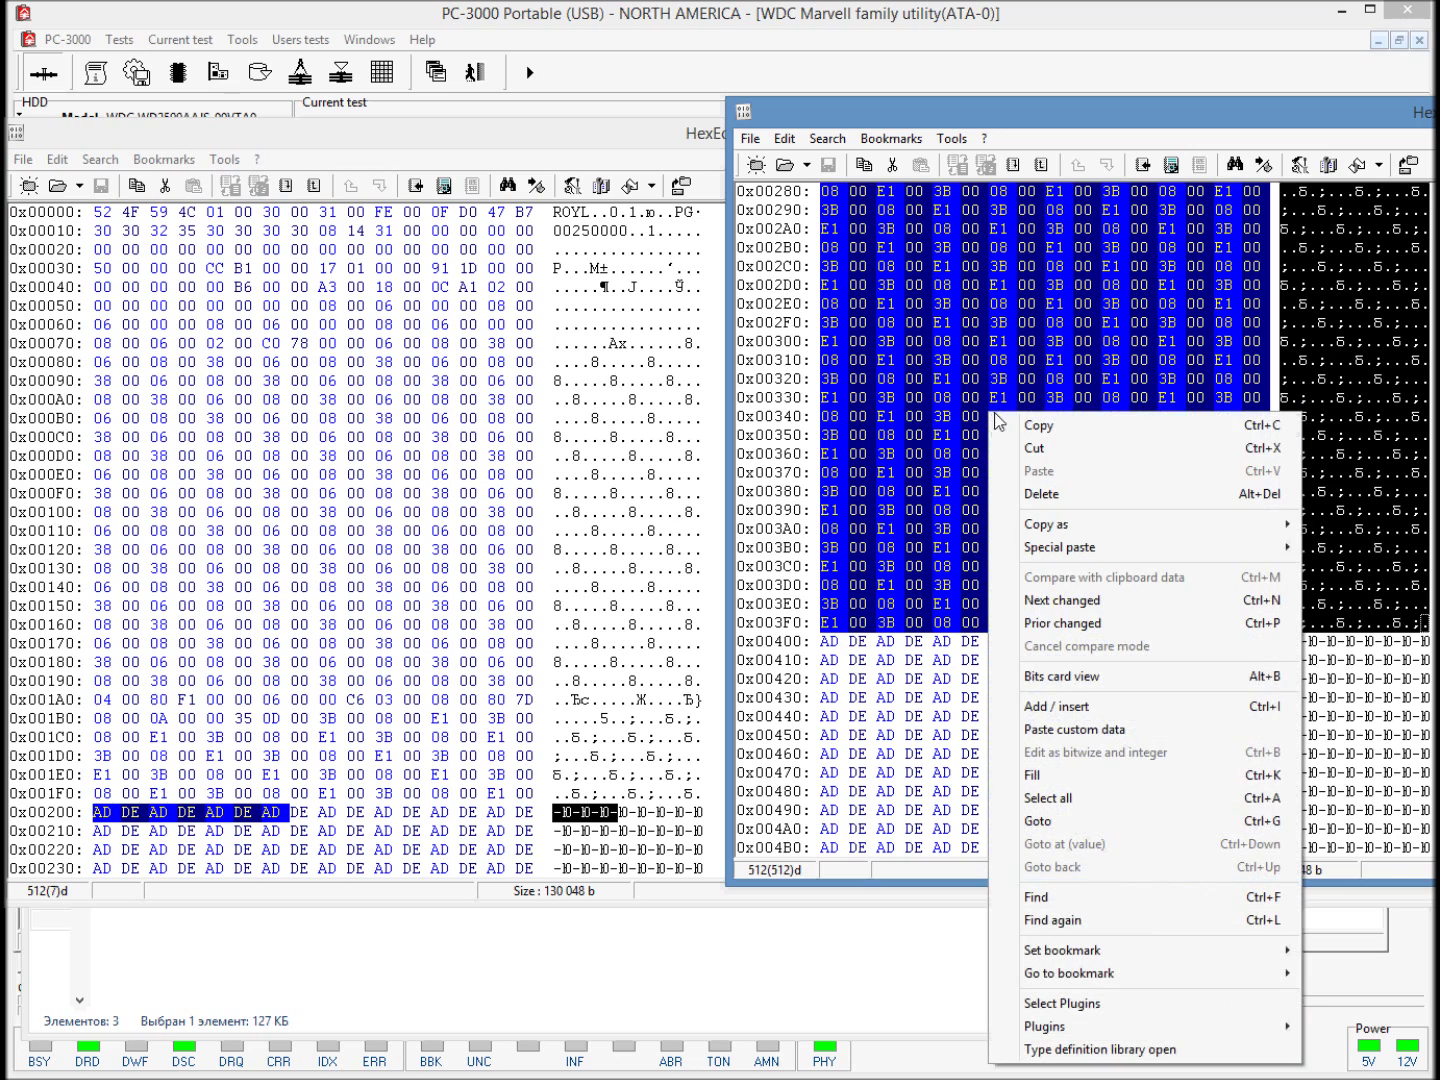
{"action": "left_click", "coordinate": [1039, 425]}
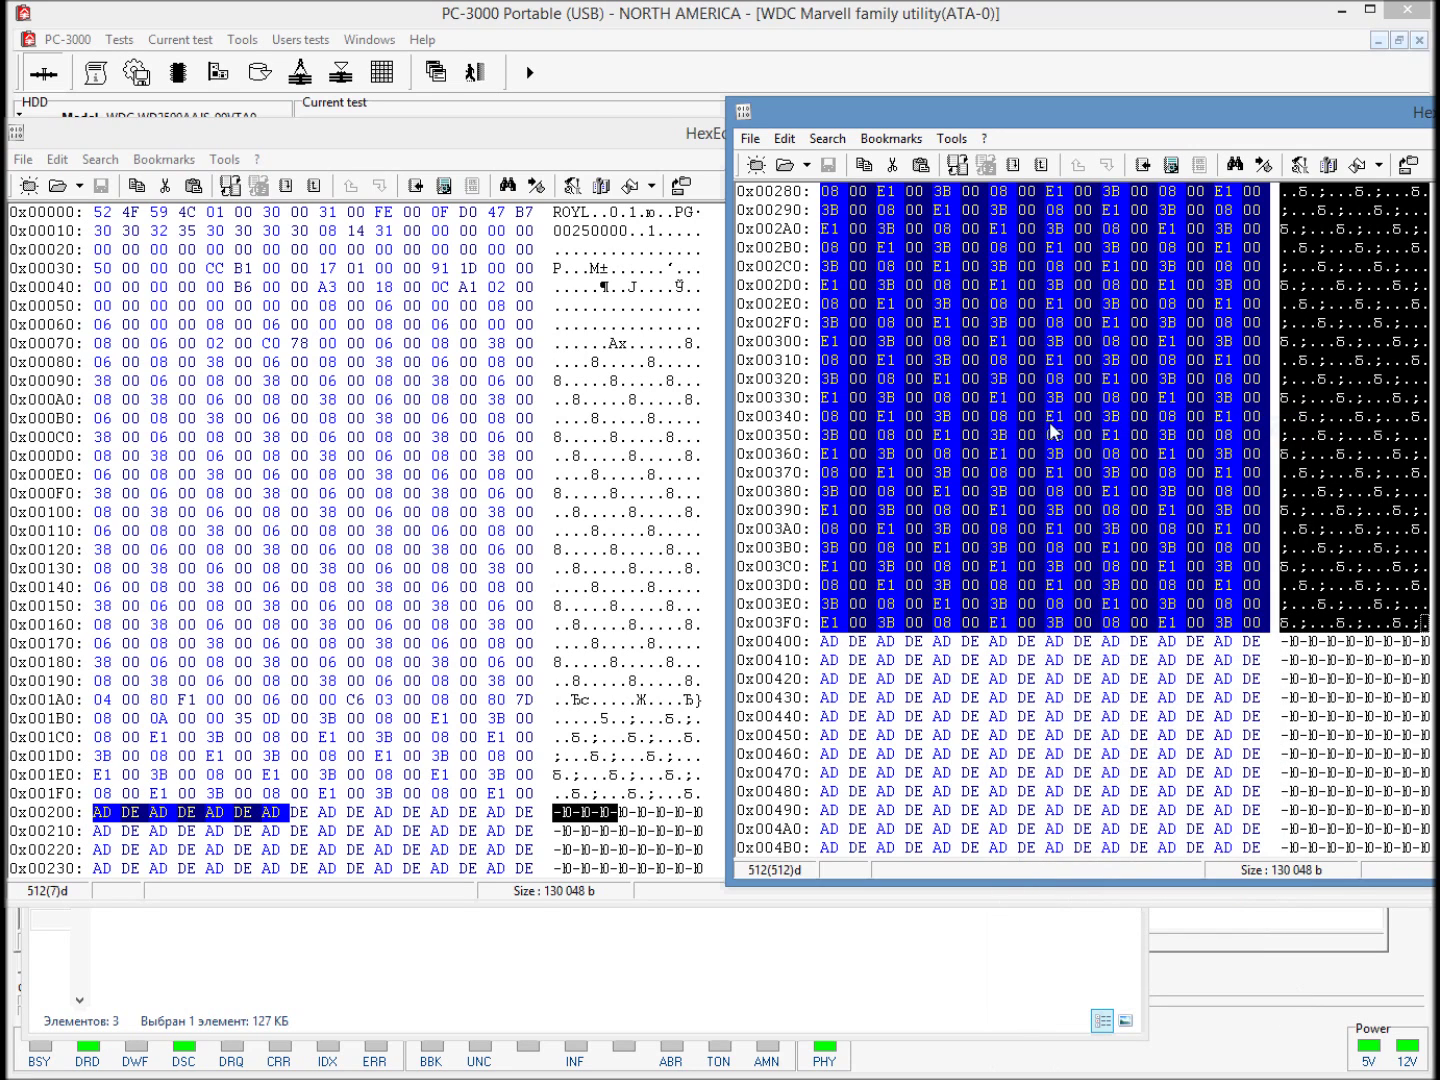
Step: Paste the copied bytes into 31_0.bin at offset 0x200 and check the data around the end of the pasted block
{"action": "double_click", "coordinate": [574, 131]}
{"action": "key", "text": "Down"}
{"action": "key", "text": "Down"}
{"action": "key", "text": "Down"}
{"action": "key", "text": "Down"}
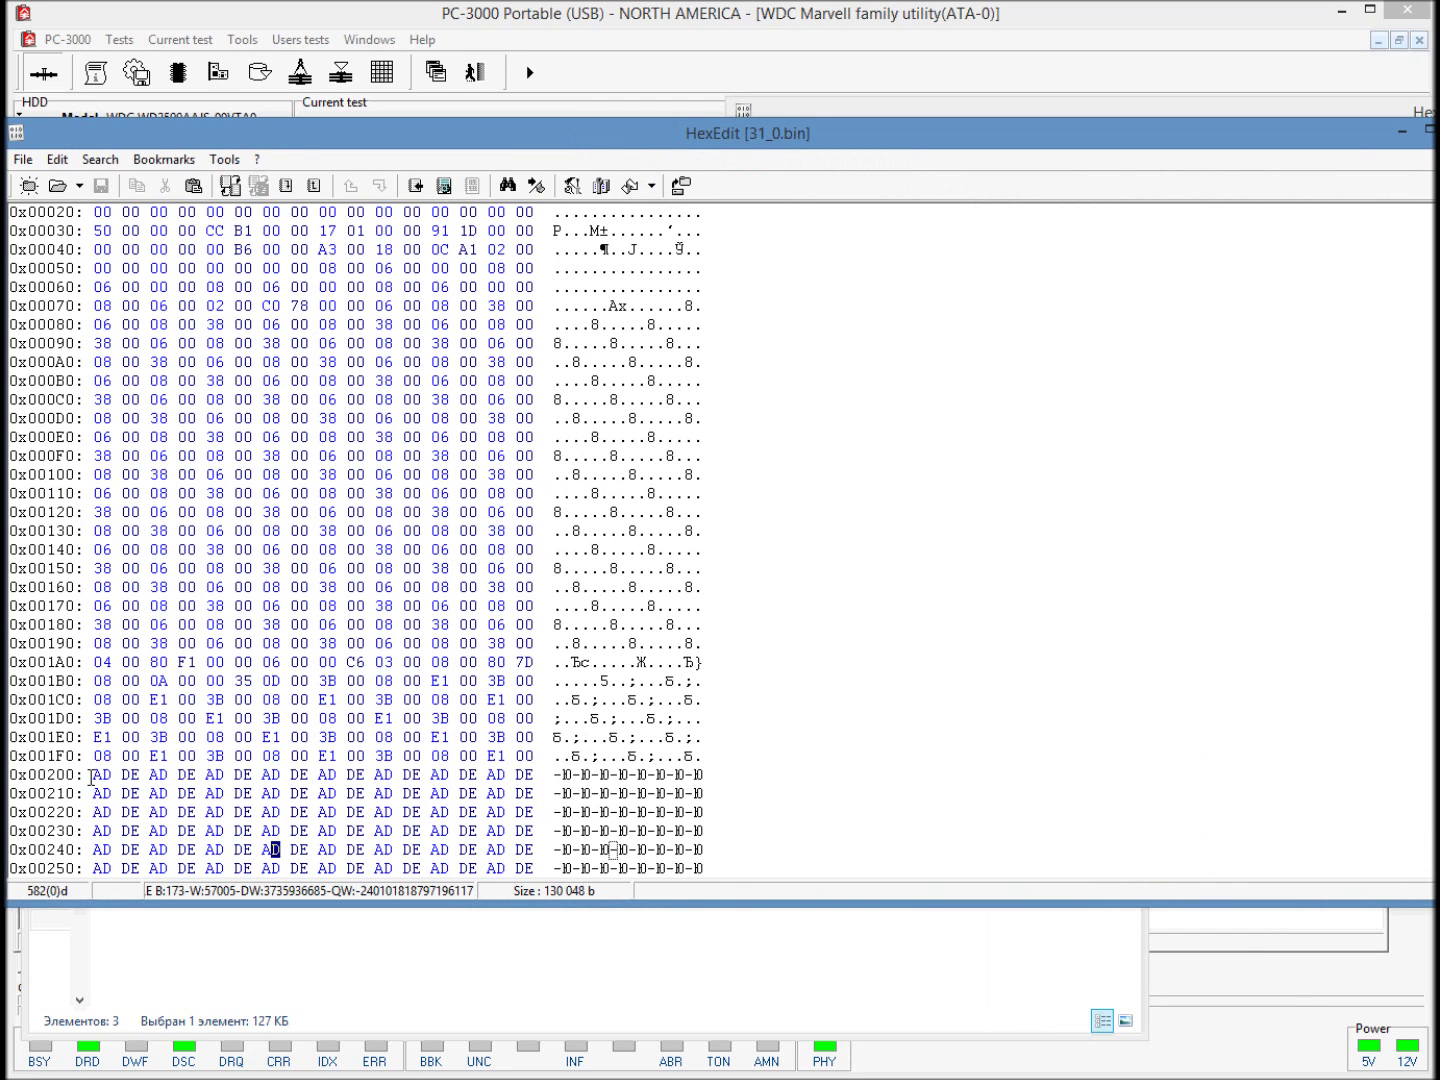
{"action": "left_click", "coordinate": [97, 774]}
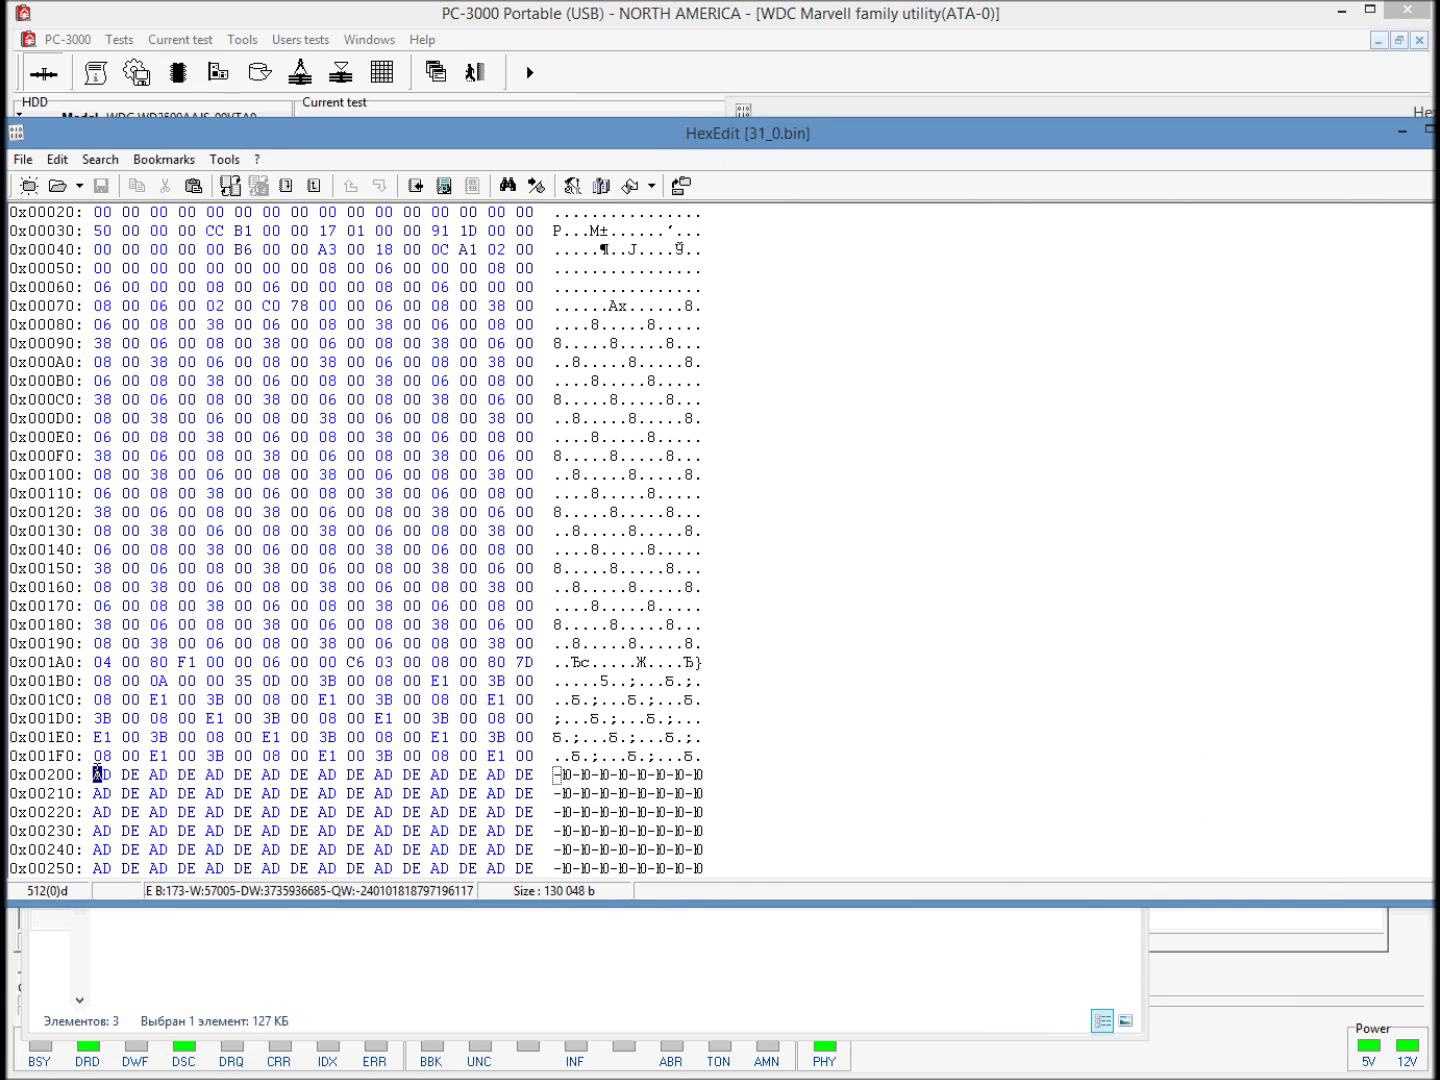
{"action": "right_click", "coordinate": [97, 773]}
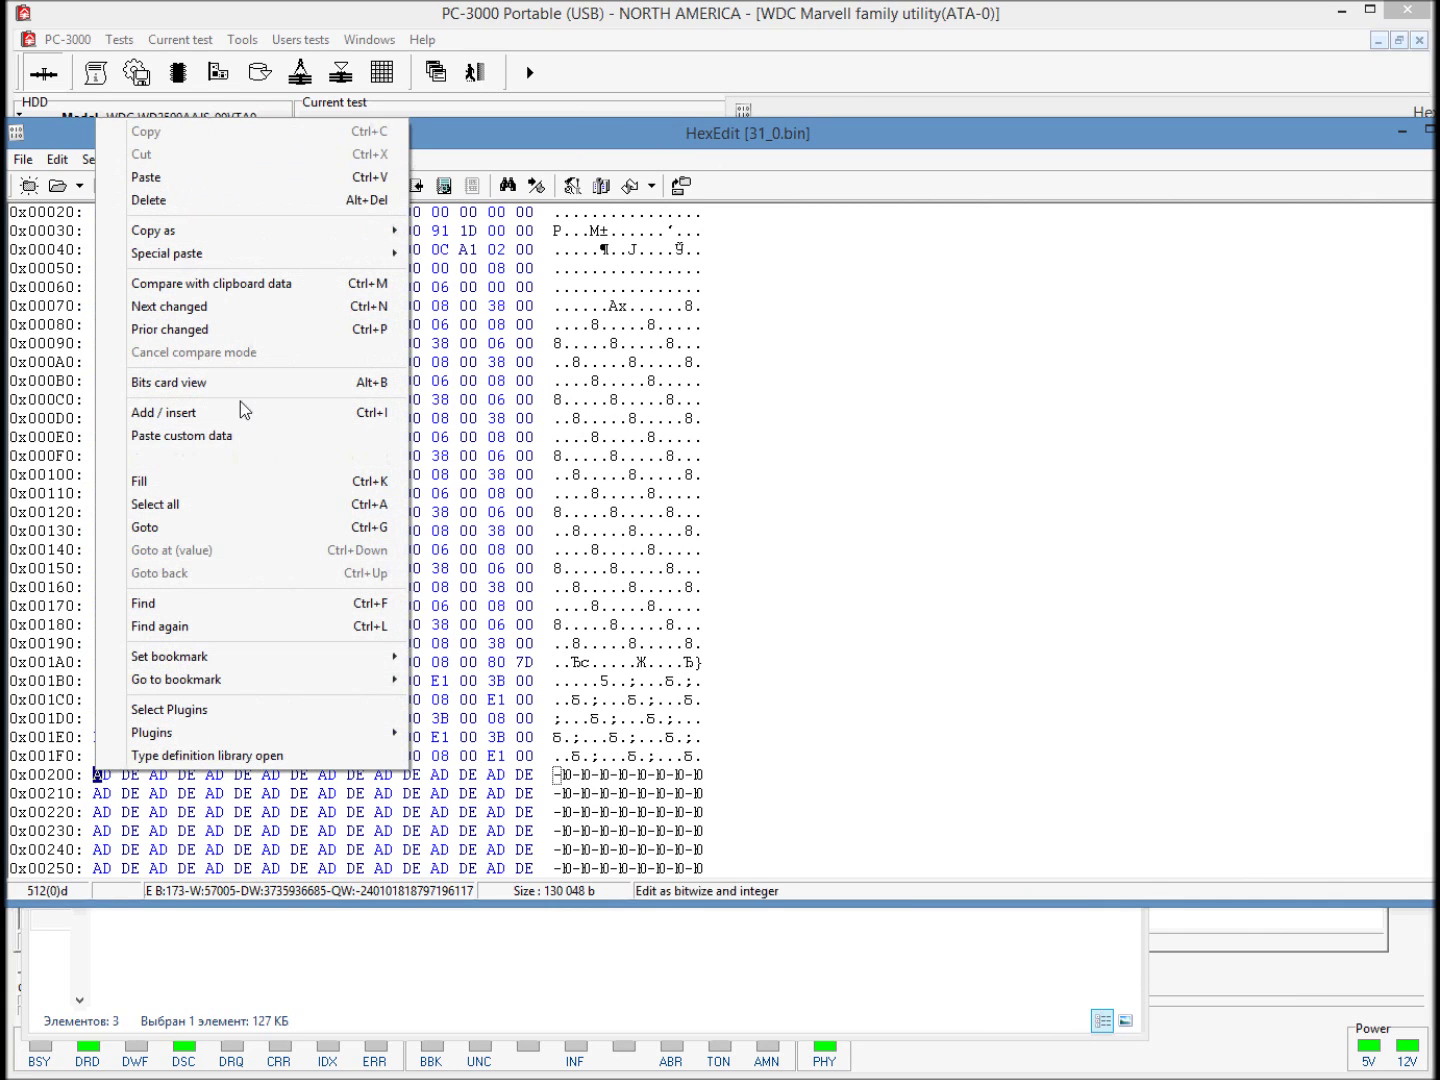
{"action": "left_click", "coordinate": [192, 181]}
{"action": "left_click", "coordinate": [770, 576]}
{"action": "scroll", "coordinate": [357, 540], "scroll_direction": "down", "scroll_amount": 8}
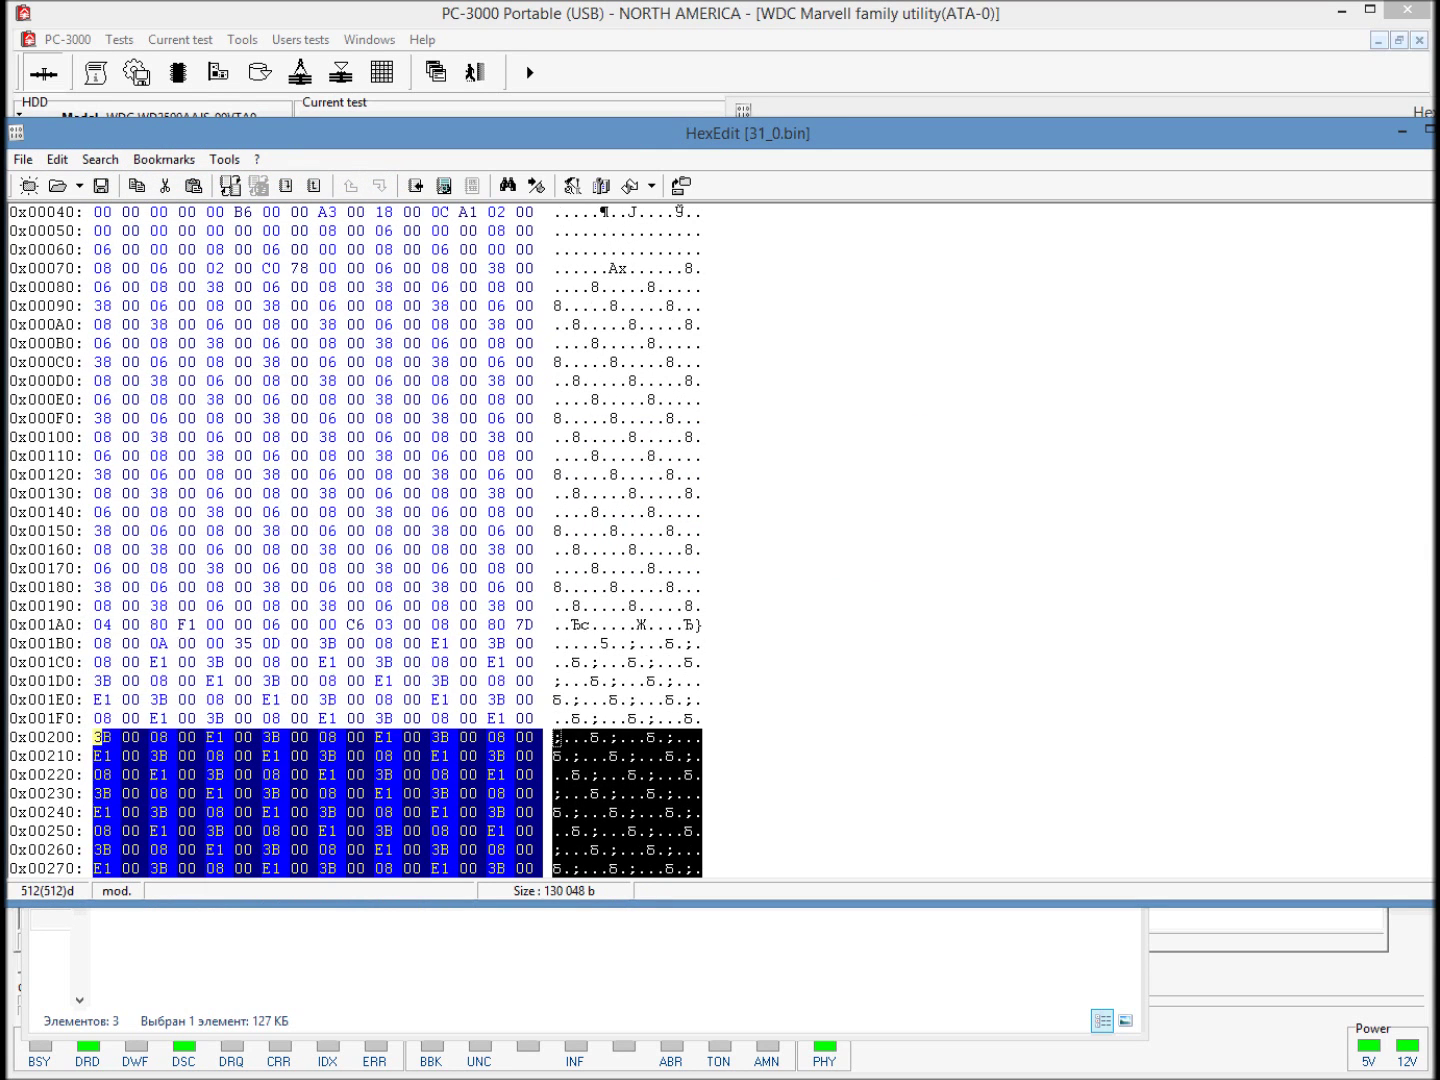
{"action": "scroll", "coordinate": [356, 541], "scroll_direction": "down", "scroll_amount": 6}
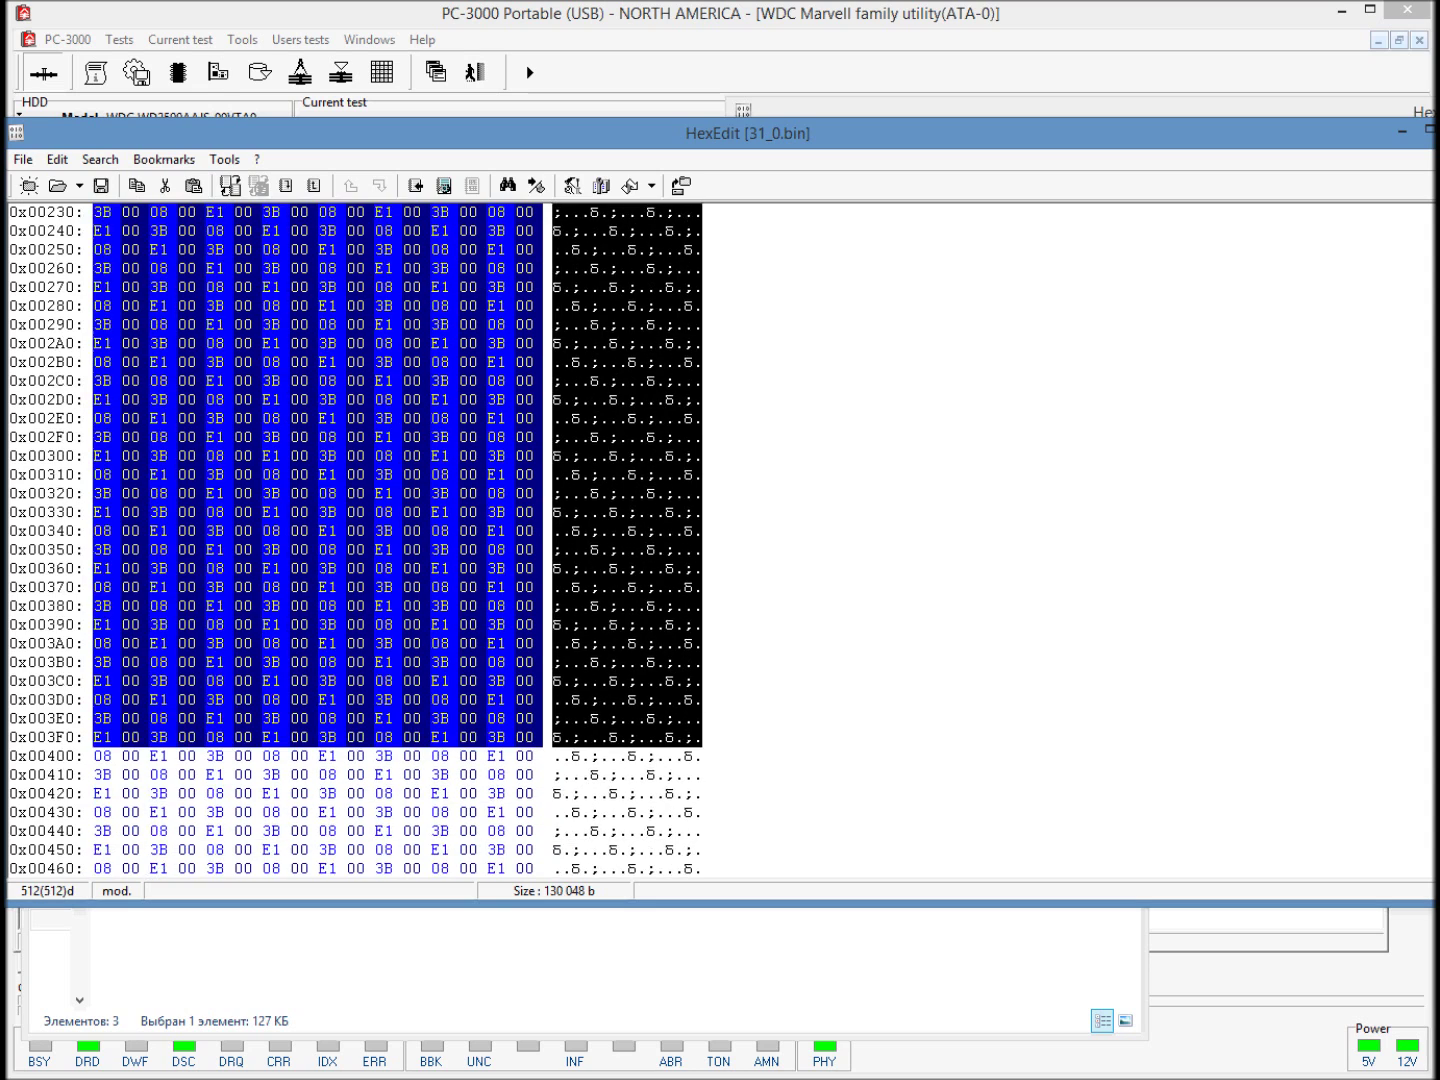
{"action": "scroll", "coordinate": [1230, 832], "scroll_direction": "down", "scroll_amount": 2}
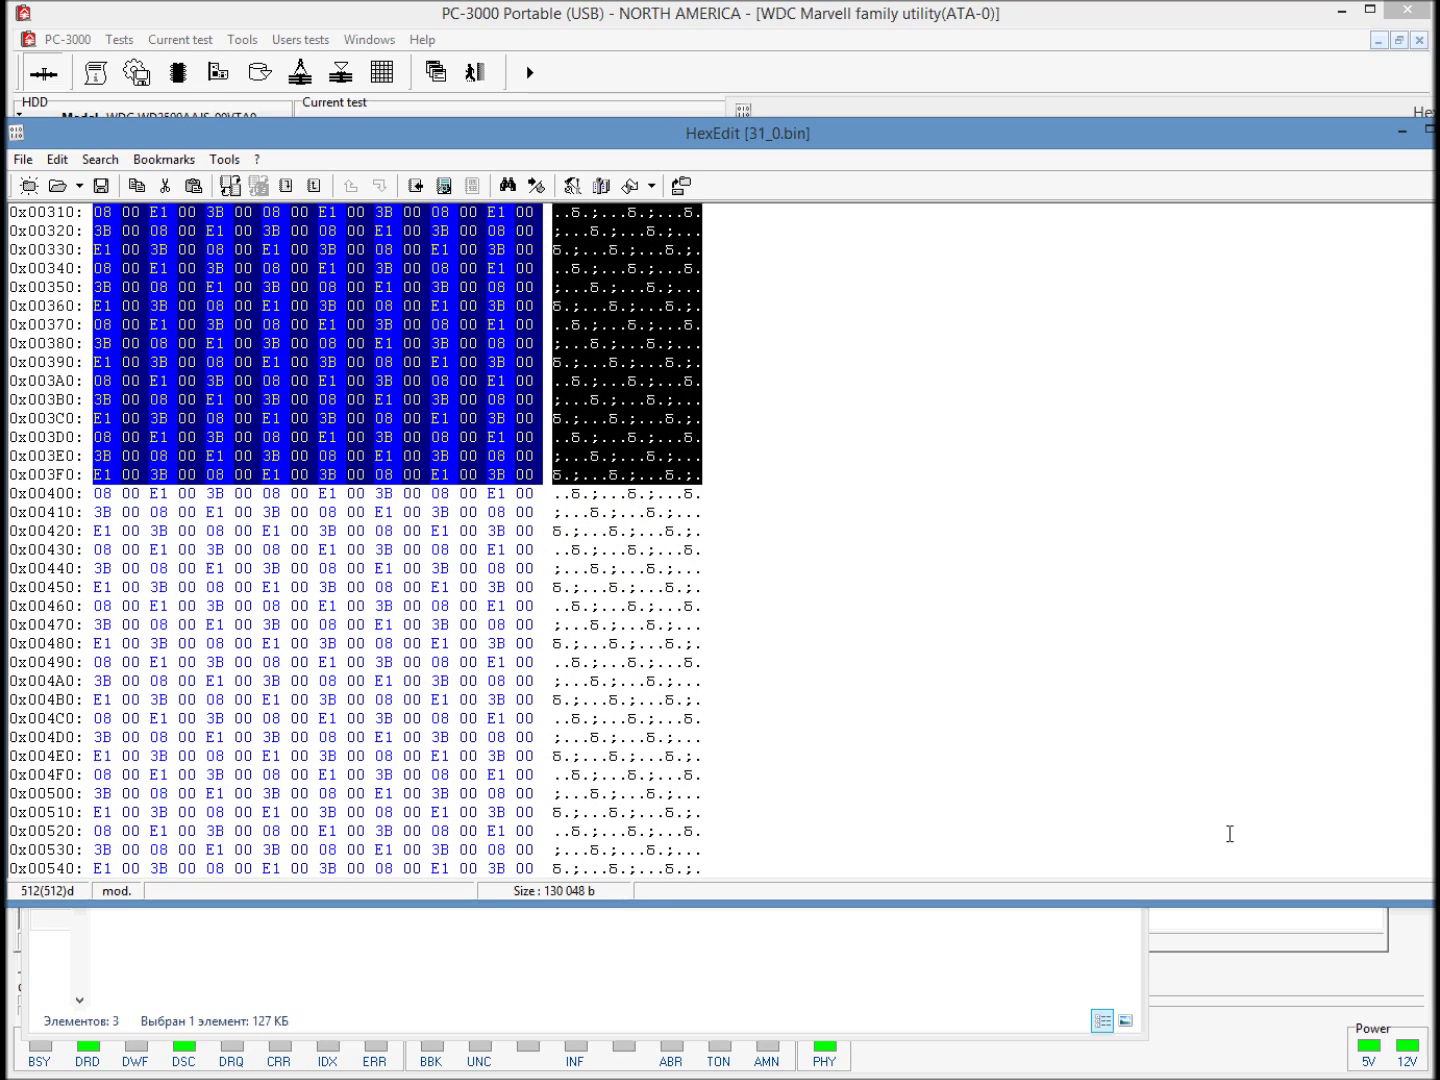
{"action": "left_click", "coordinate": [481, 631]}
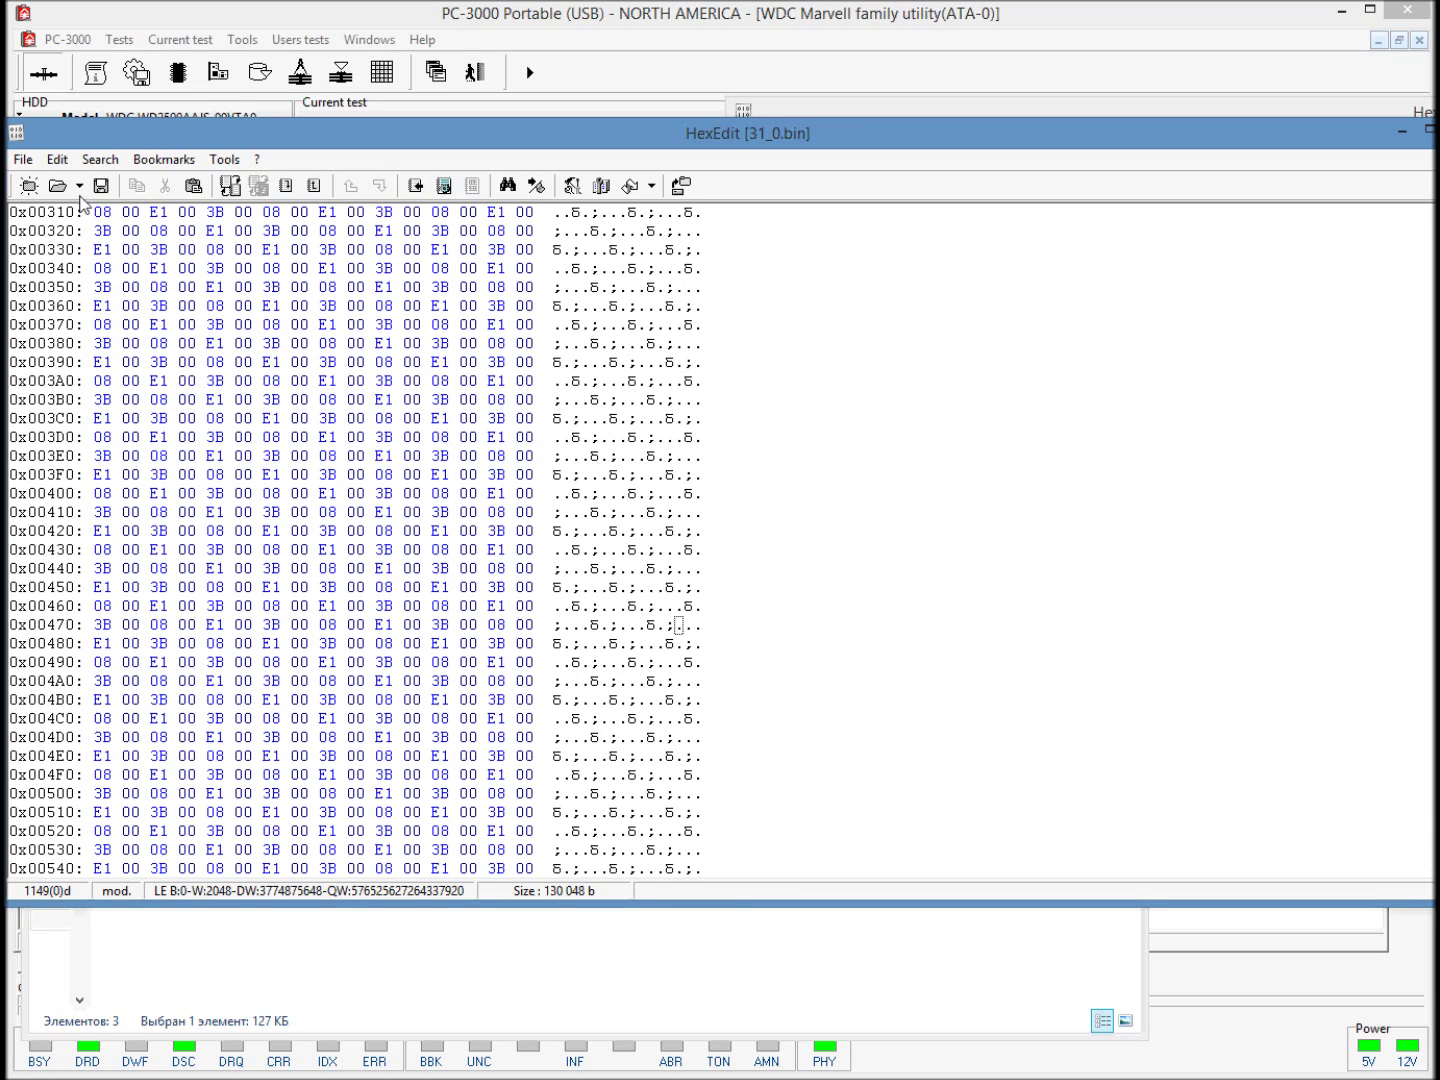
Step: Save the patched module as a new file named 31_0_OK.bin
{"action": "left_click", "coordinate": [23, 159]}
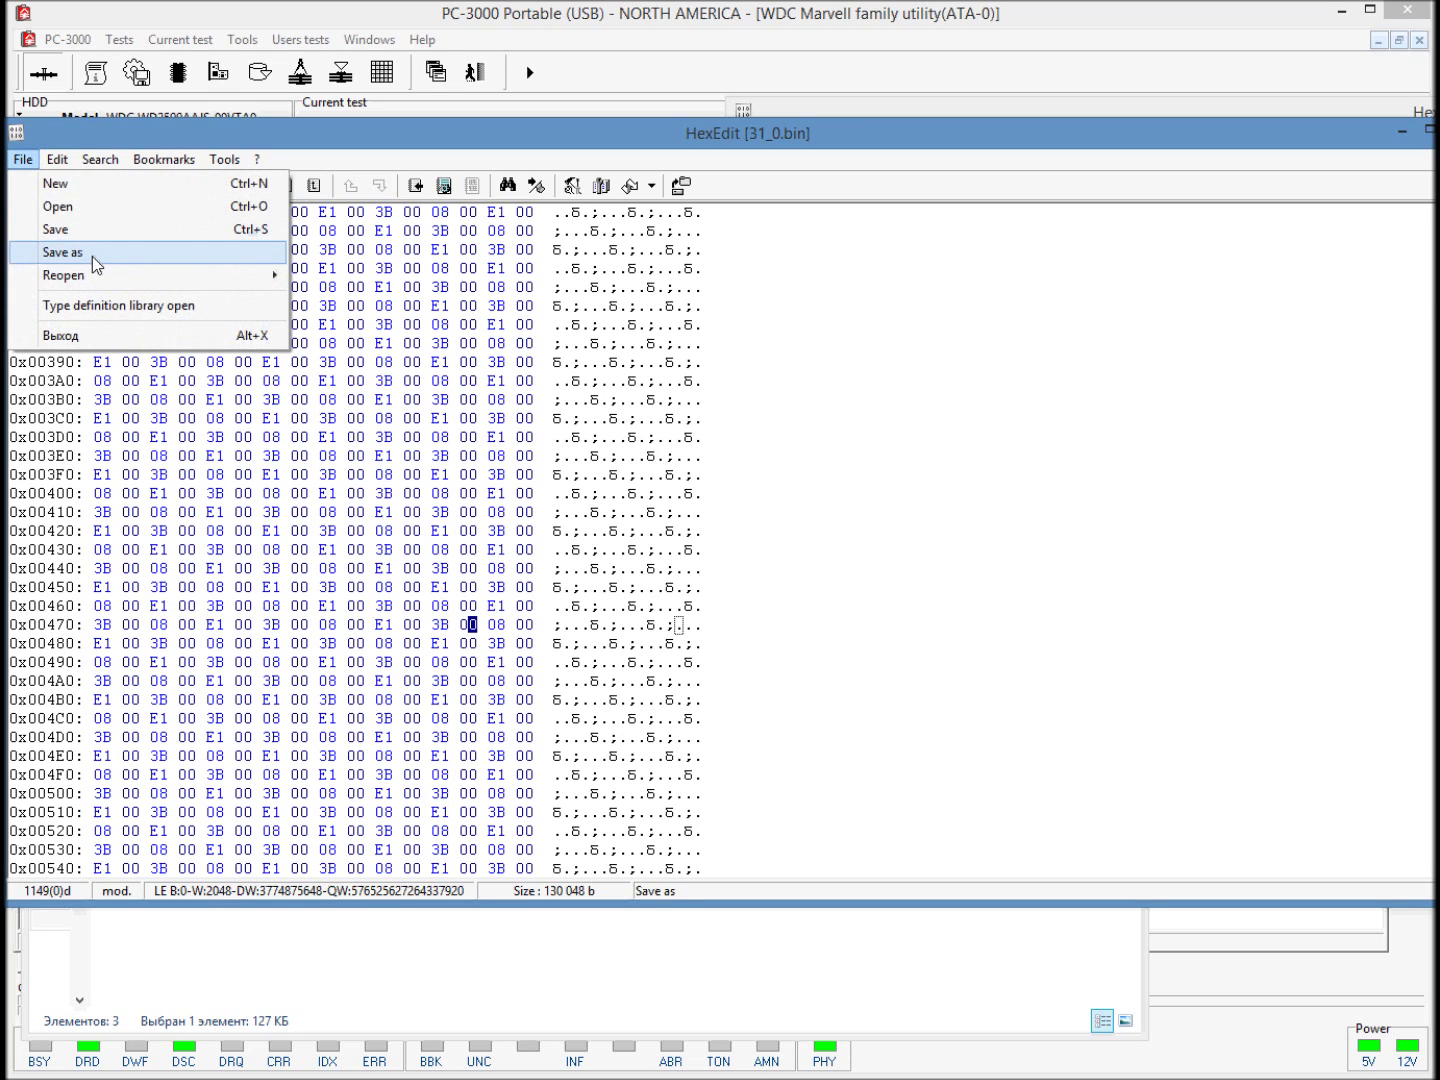
{"action": "left_click", "coordinate": [62, 255]}
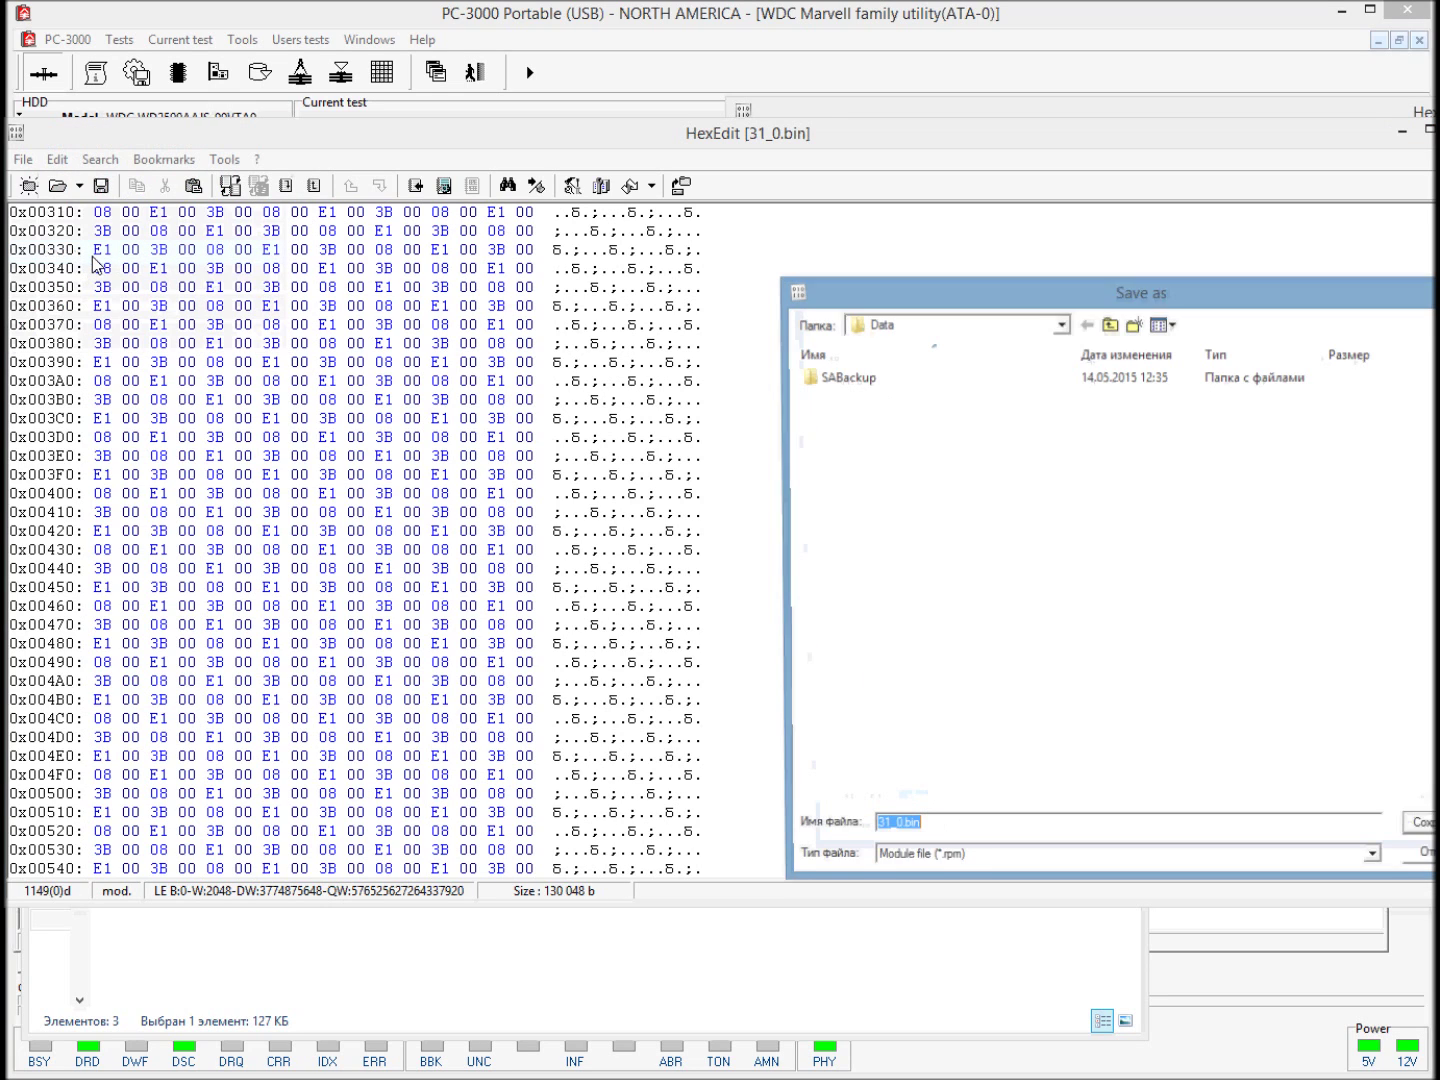
{"action": "left_click", "coordinate": [896, 828]}
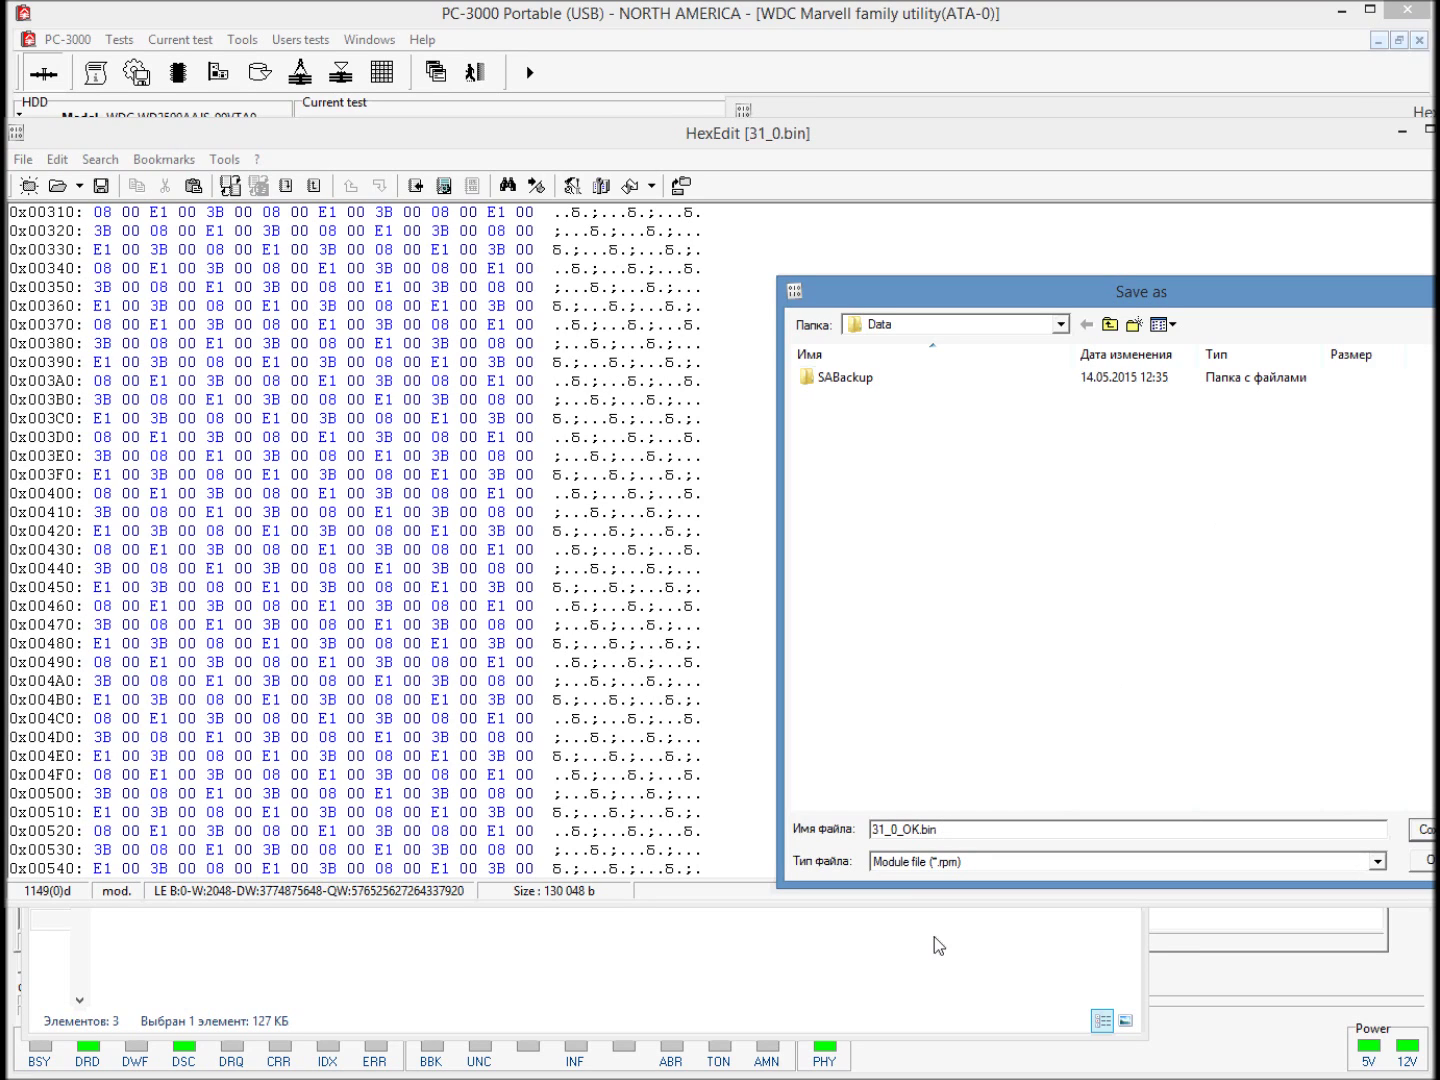
{"action": "key", "text": "Return"}
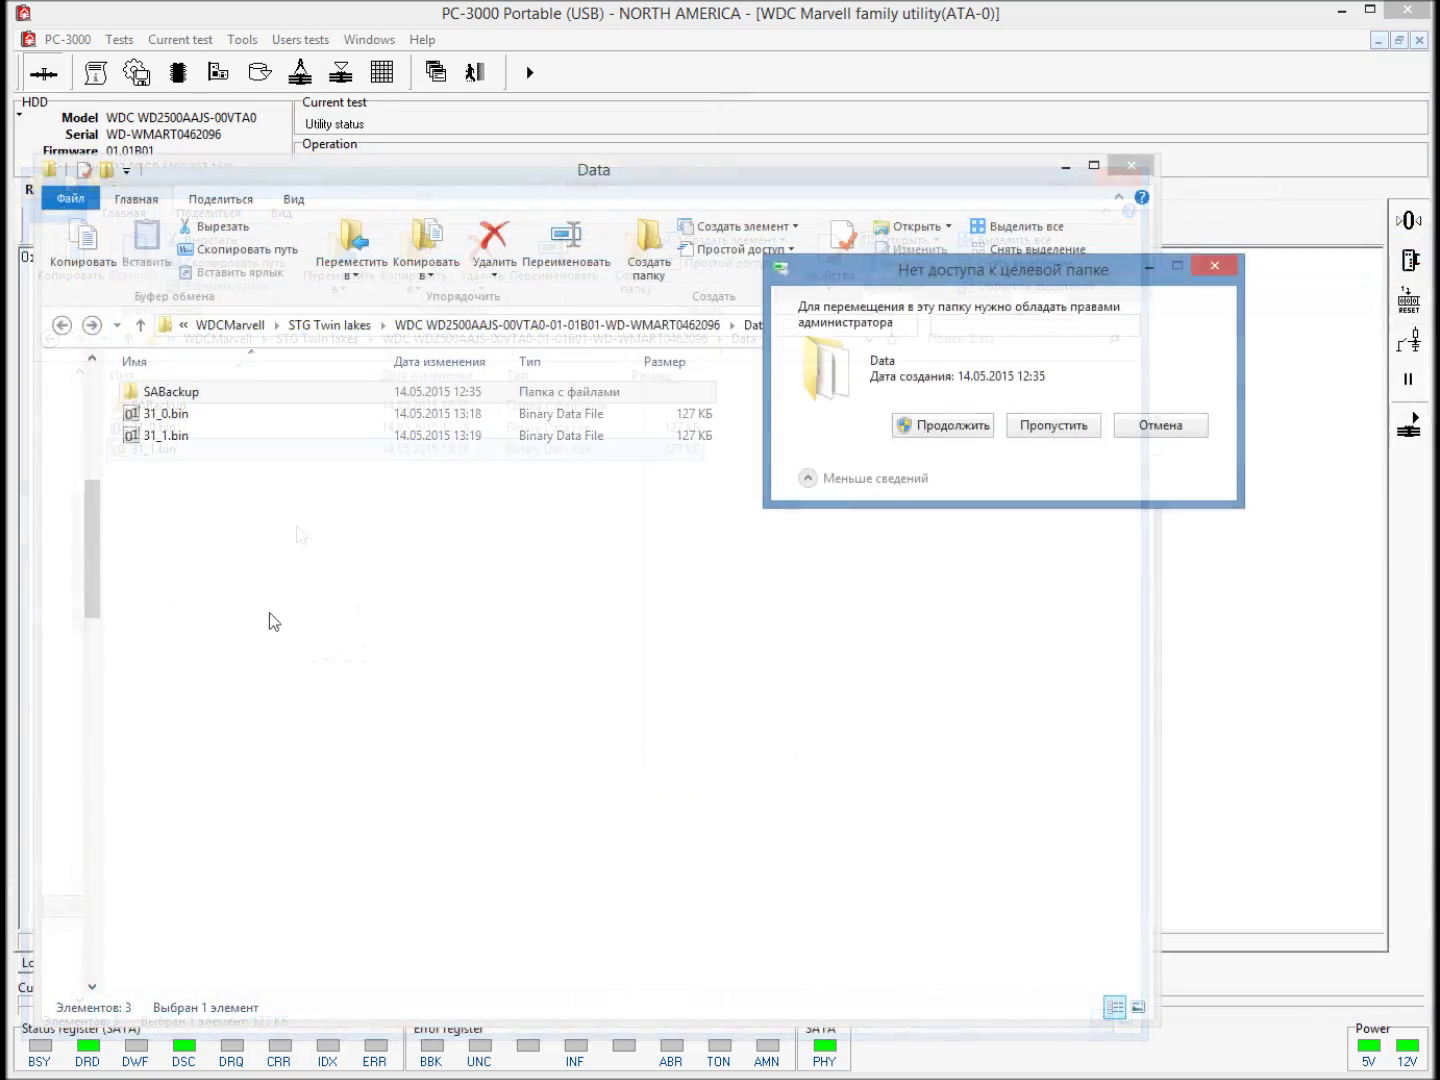
Step: Allow the move of 31_0-OK.rpm into the Data folder with administrator rights and check its bytes past 0x200 in HexEdit
{"action": "left_click", "coordinate": [942, 423]}
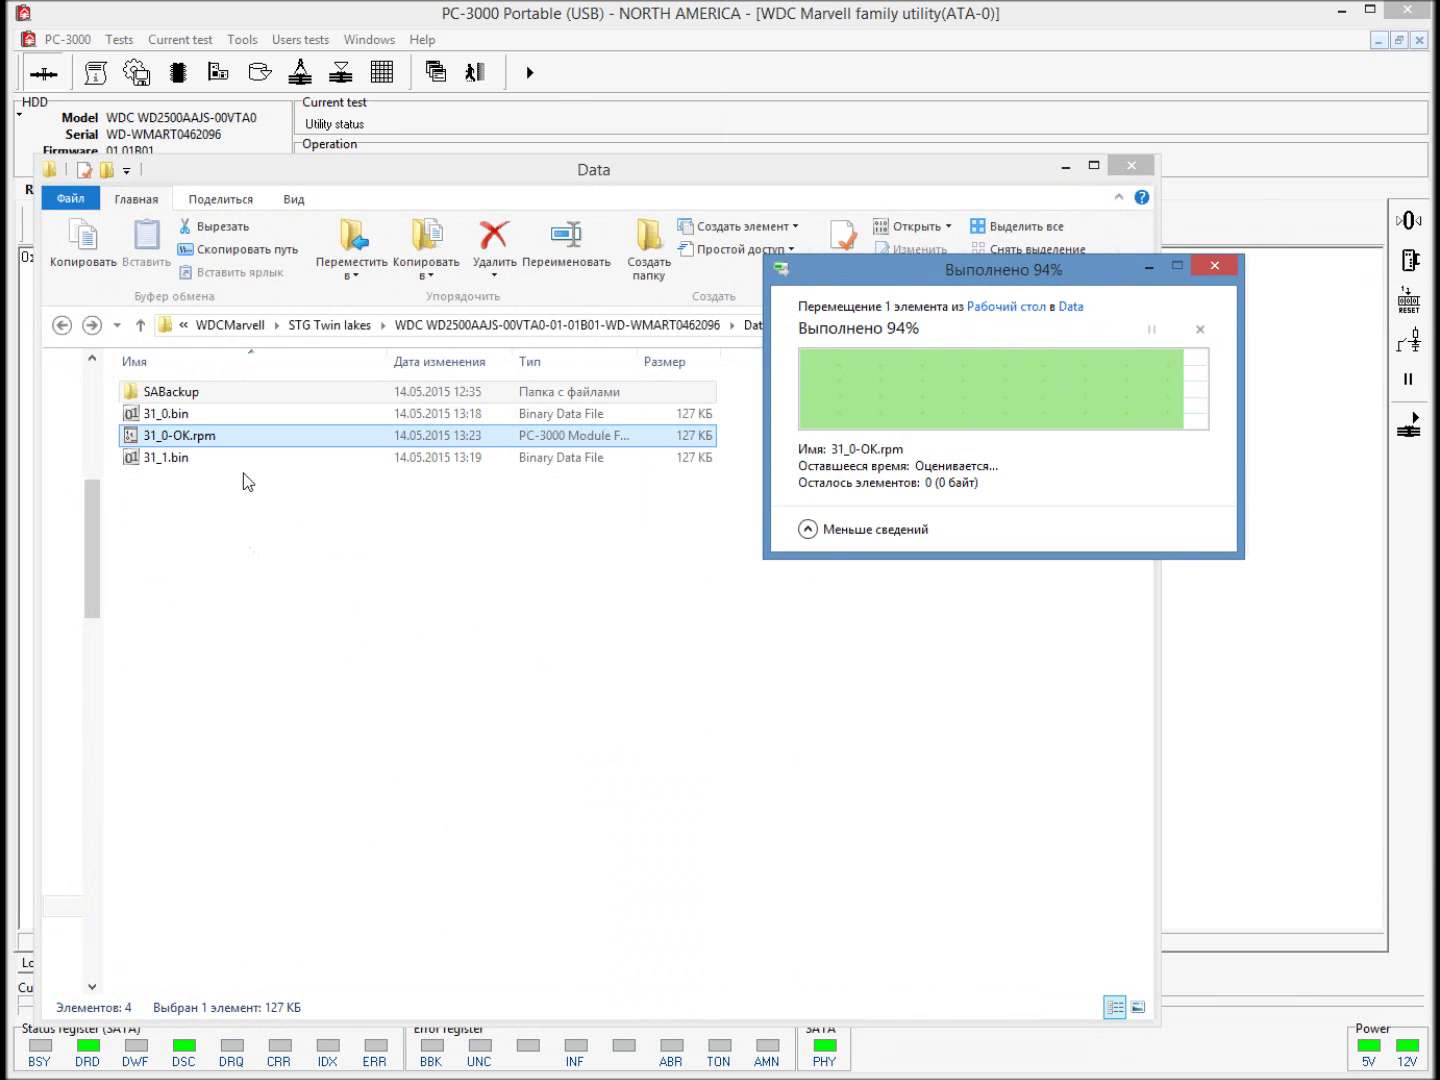
{"action": "double_click", "coordinate": [170, 436]}
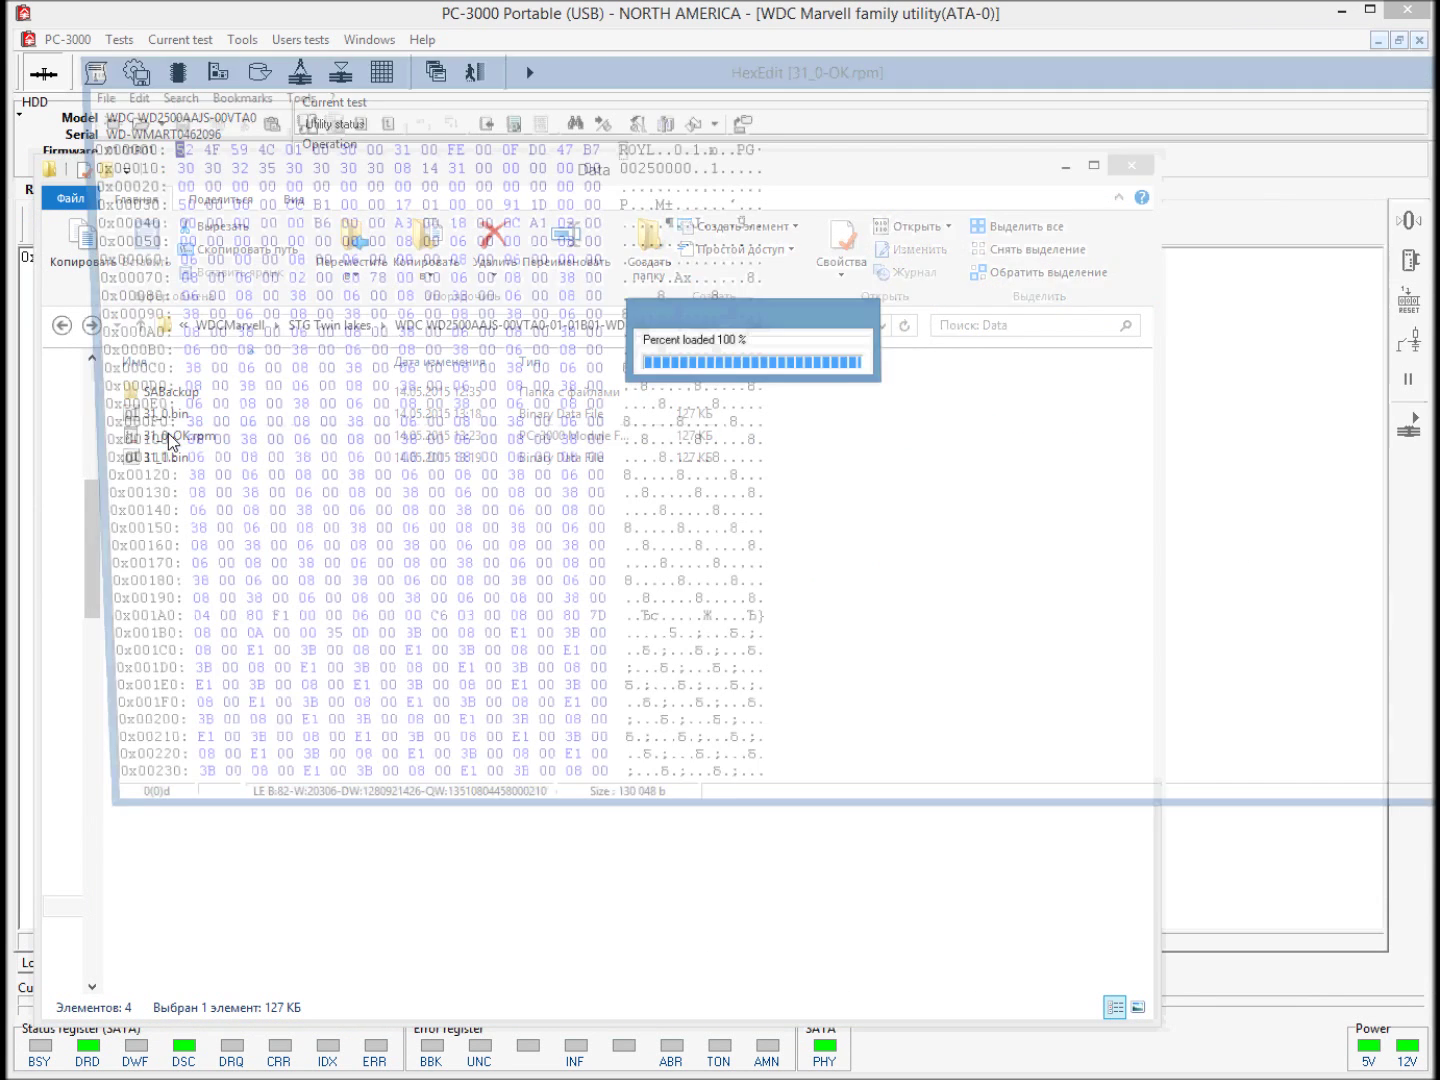
{"action": "left_click", "coordinate": [494, 371]}
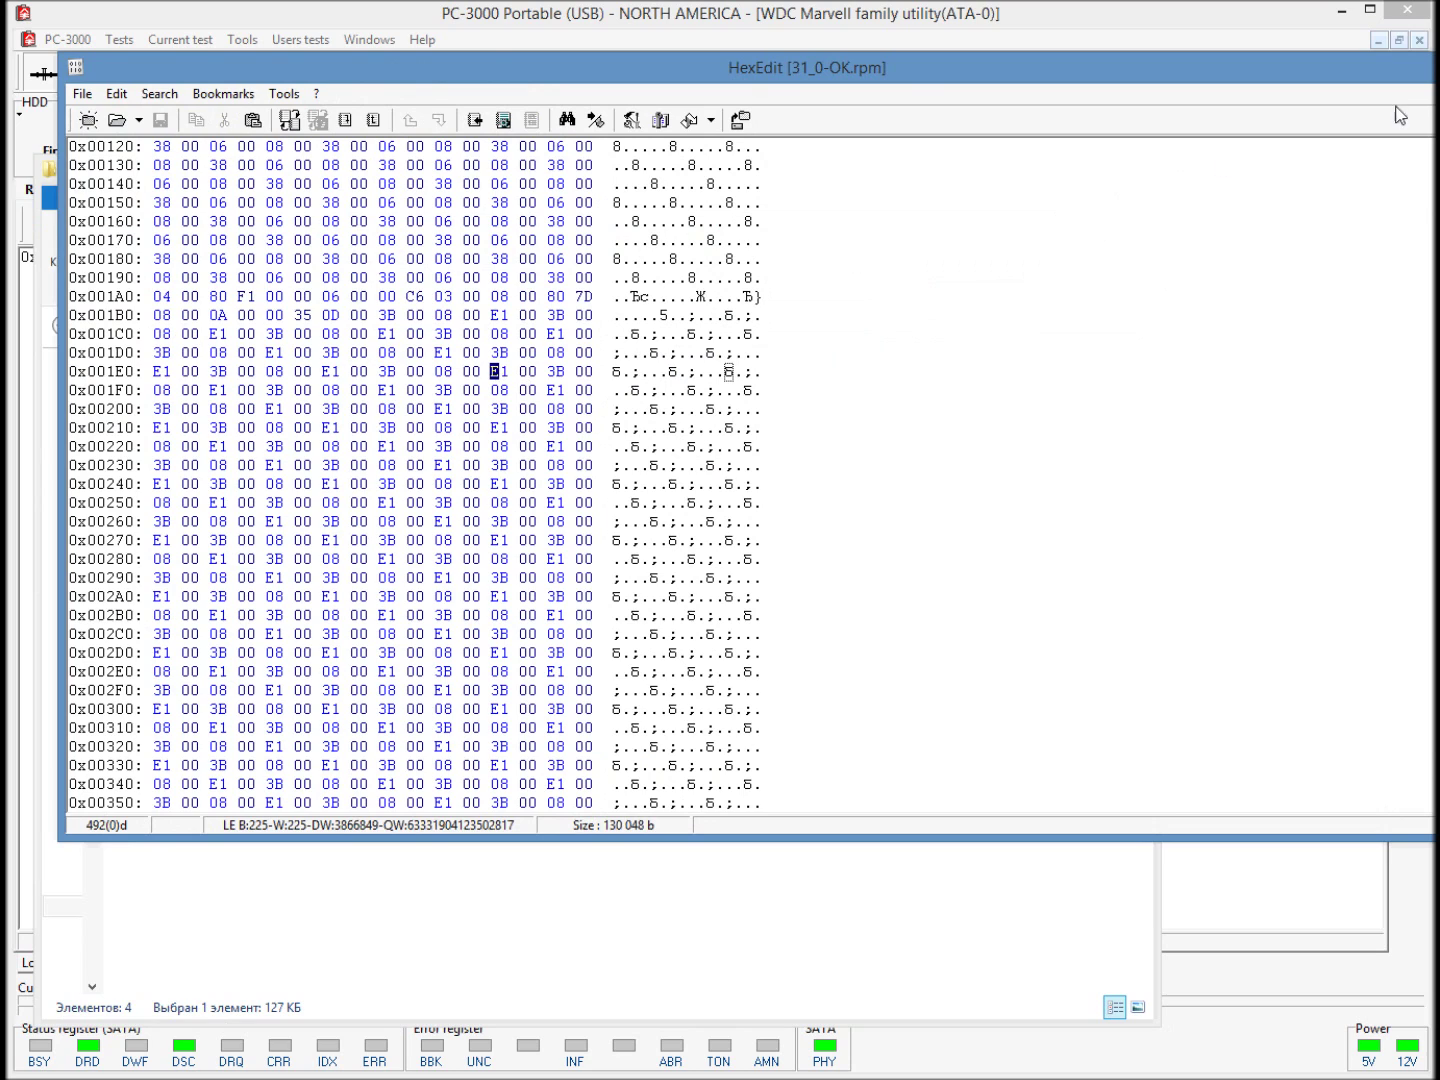
{"action": "key", "text": "Escape"}
{"action": "left_click", "coordinate": [257, 620]}
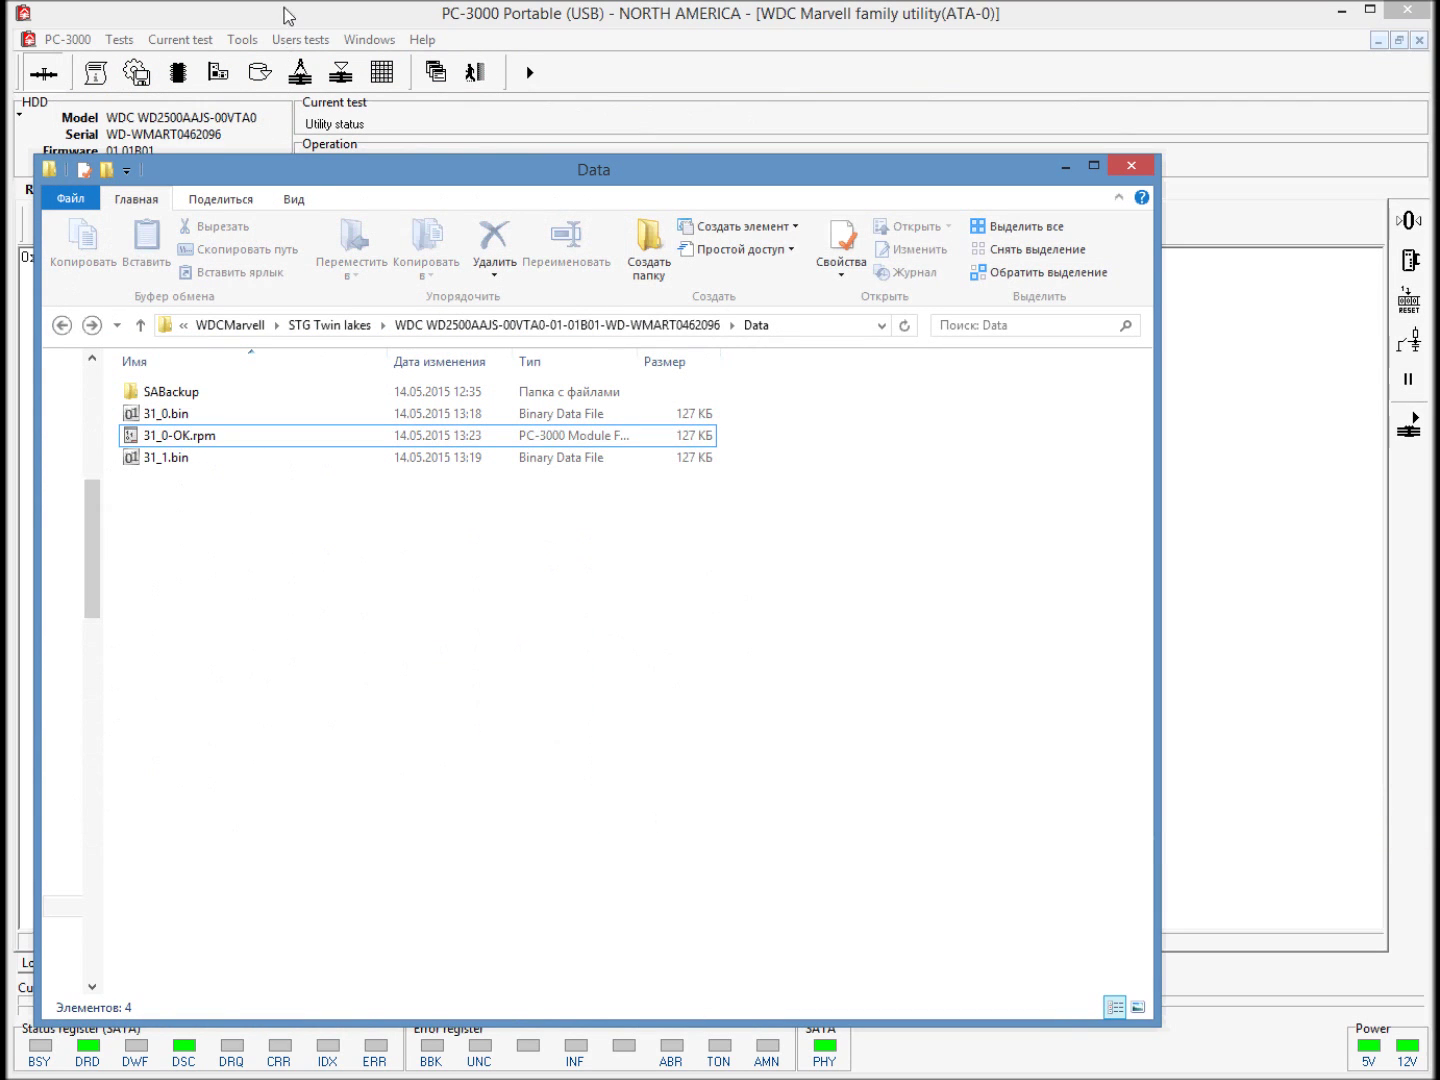
Step: Return to the HDD resource editor in PC-3000 and view the copies offered for reading module 0031
{"action": "left_click_drag", "start_coordinate": [307, 178], "coordinate": [734, 178]}
{"action": "left_click", "coordinate": [255, 372]}
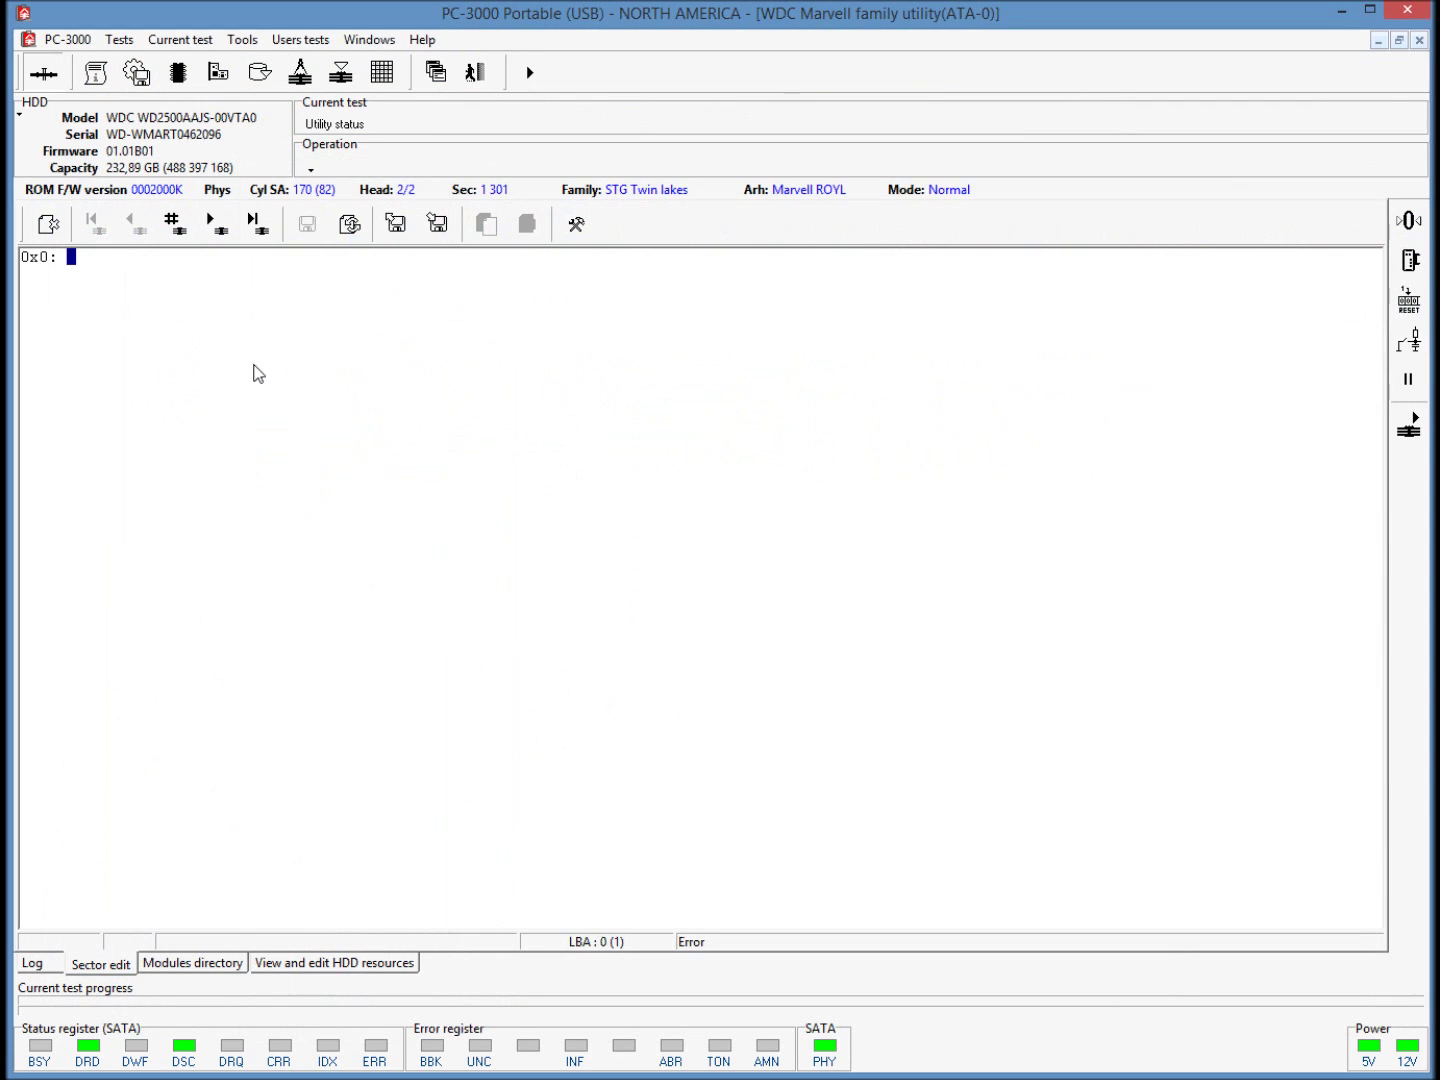
{"action": "left_click", "coordinate": [356, 962]}
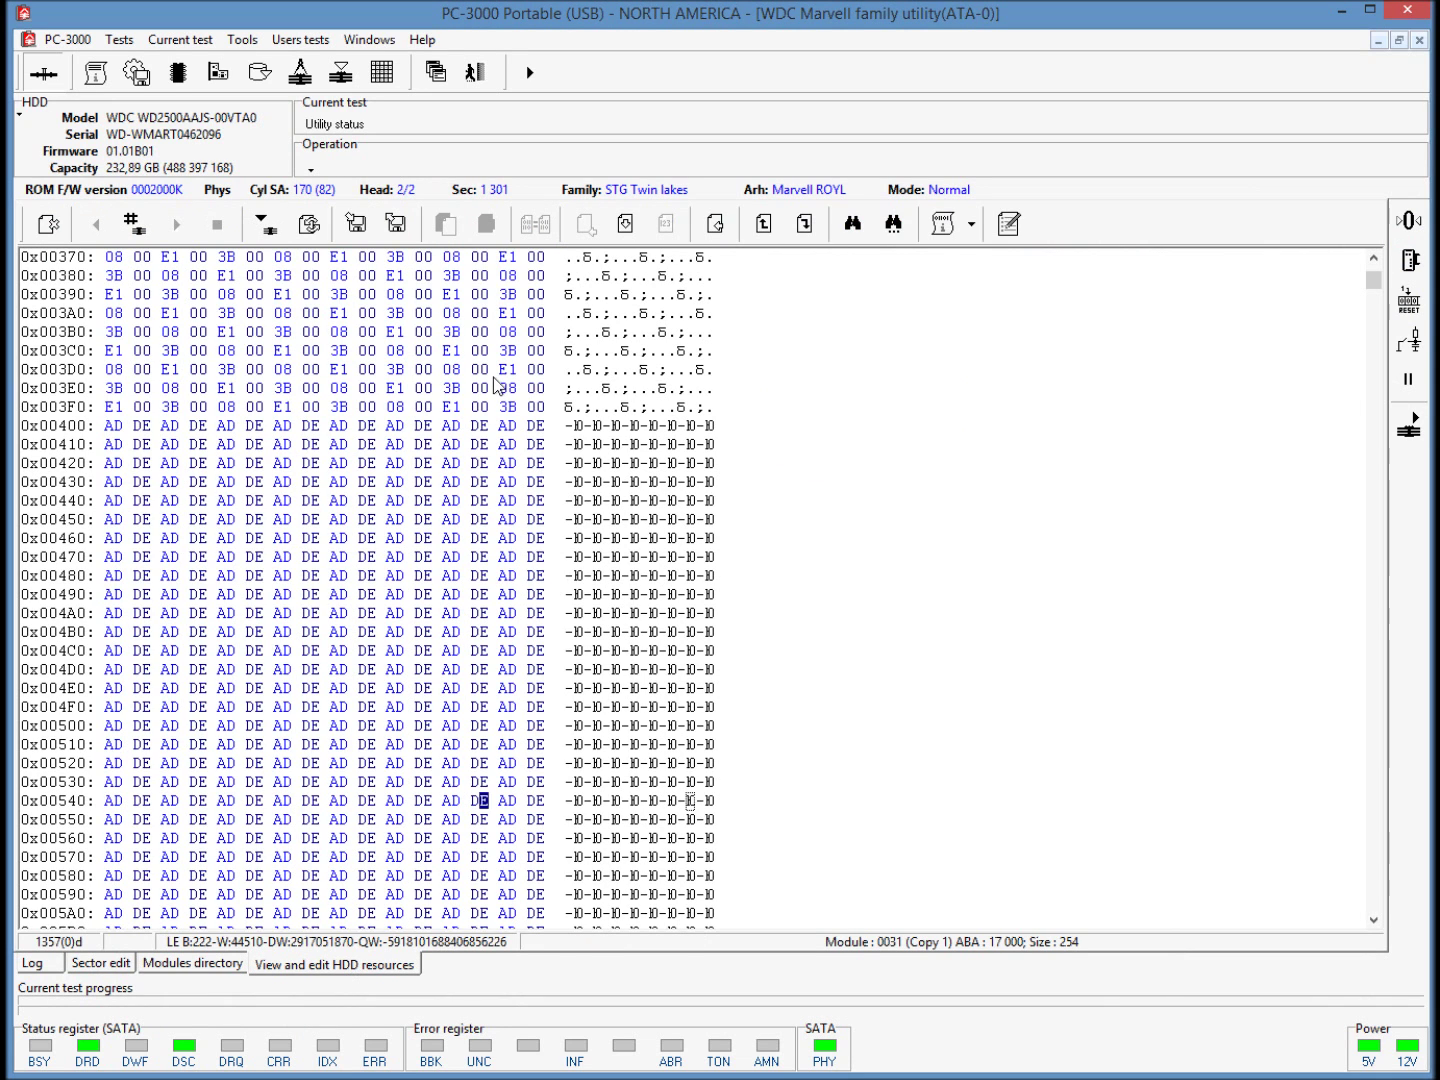
{"action": "left_click", "coordinate": [135, 224]}
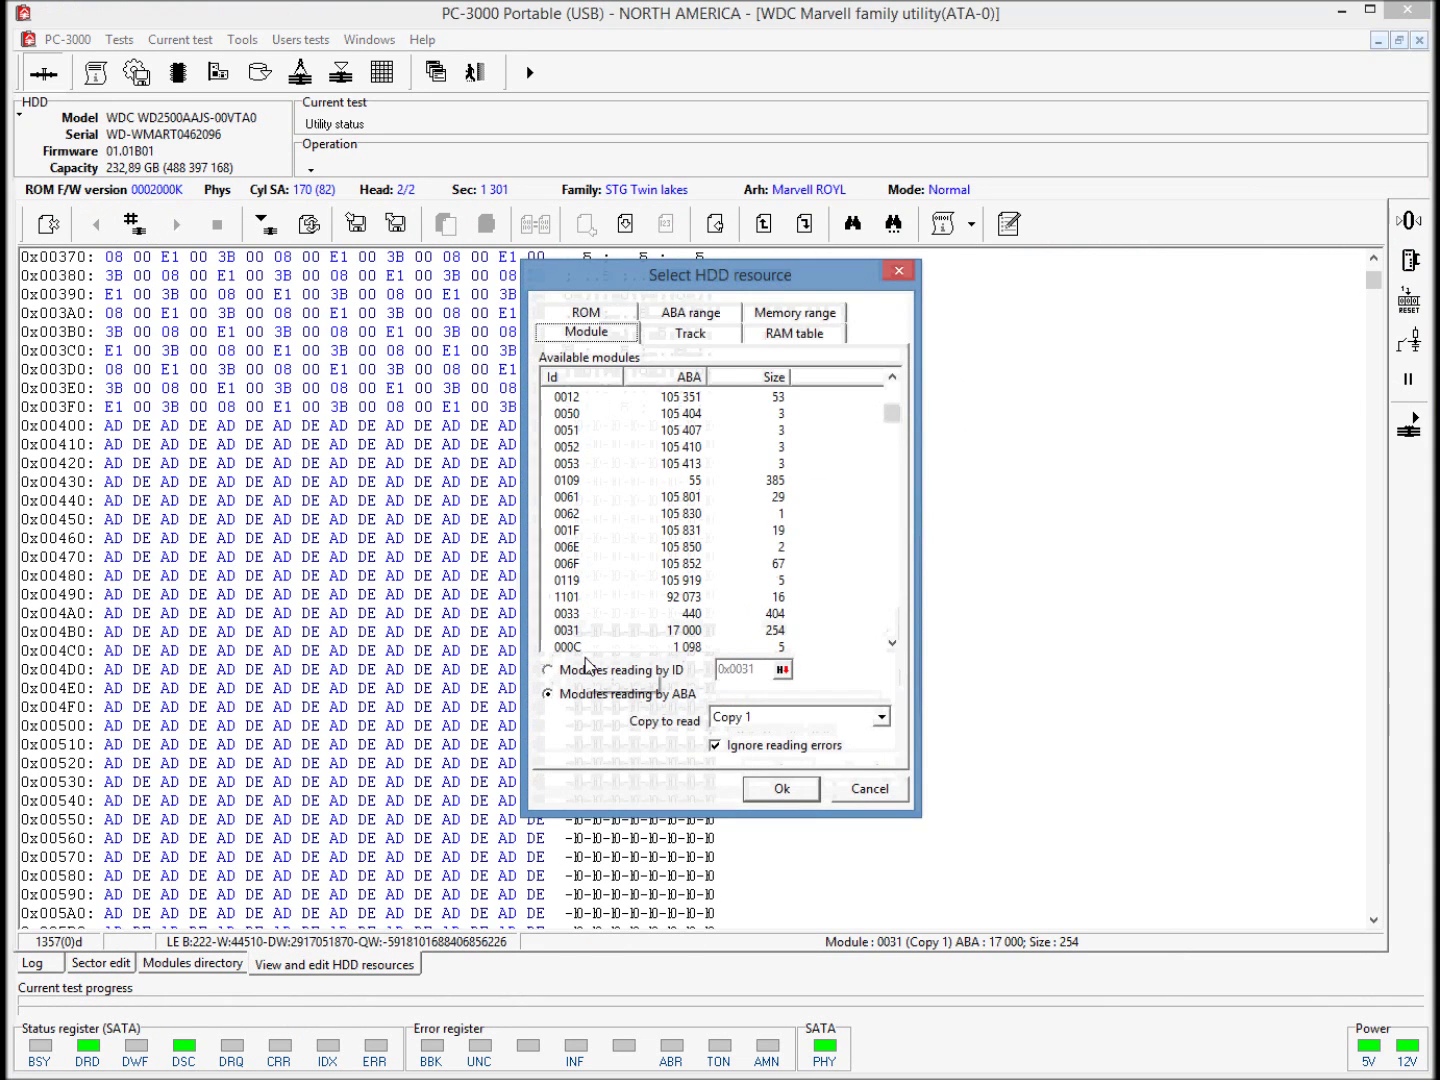
{"action": "left_click", "coordinate": [880, 717]}
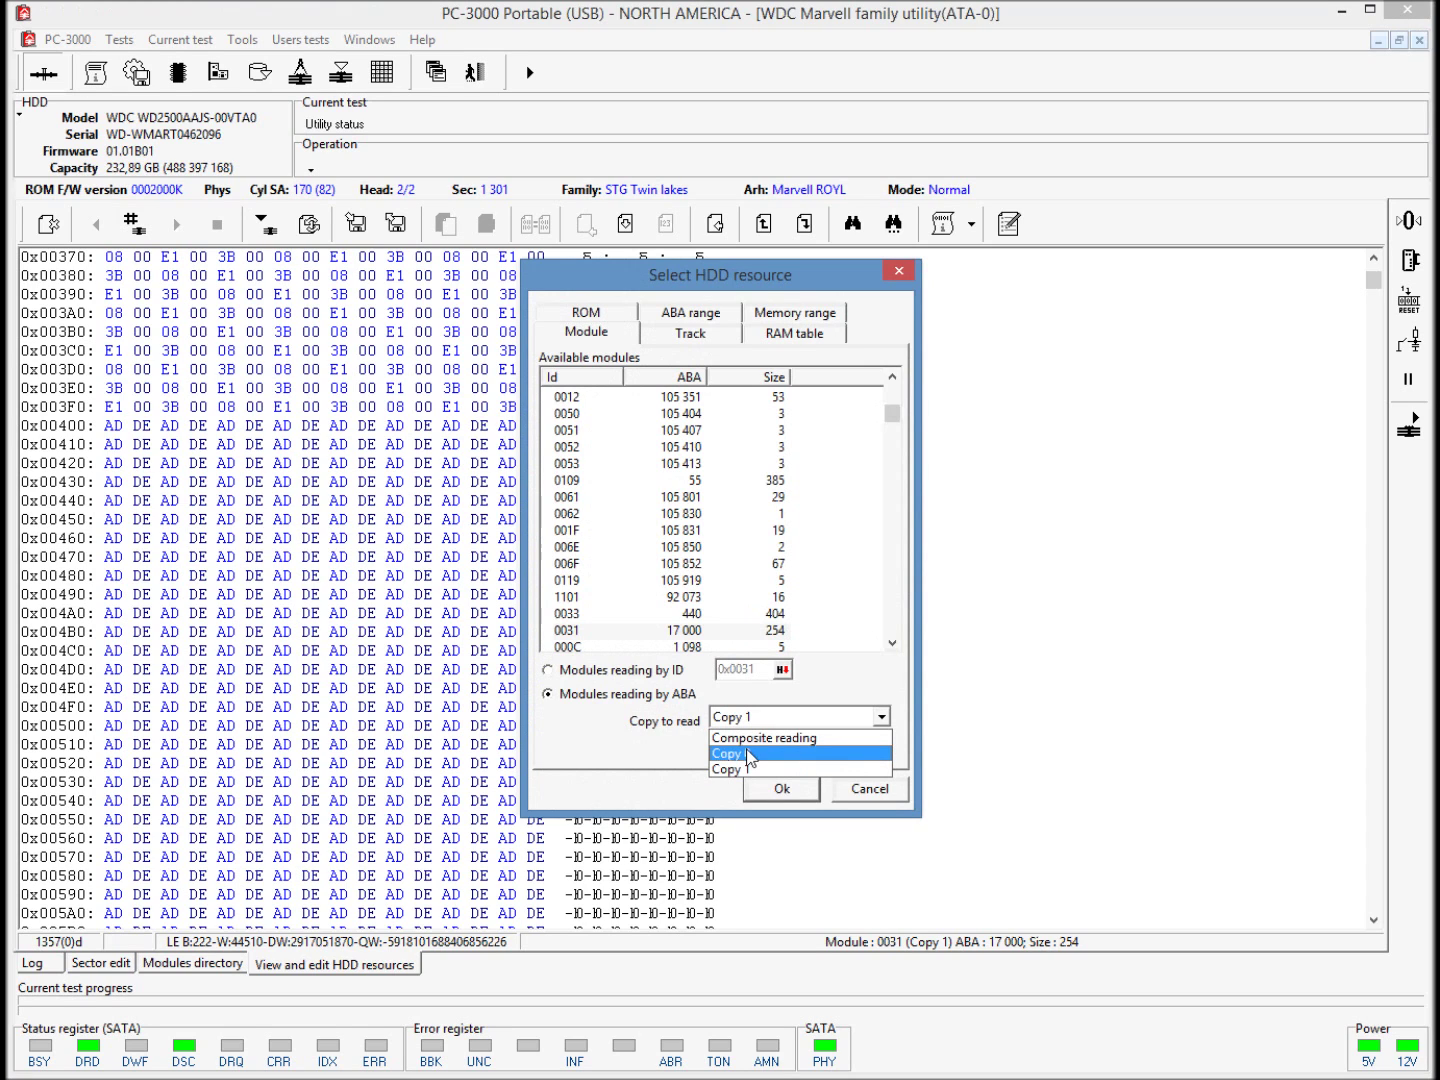
{"action": "left_click", "coordinate": [869, 790]}
{"action": "left_click", "coordinate": [869, 790]}
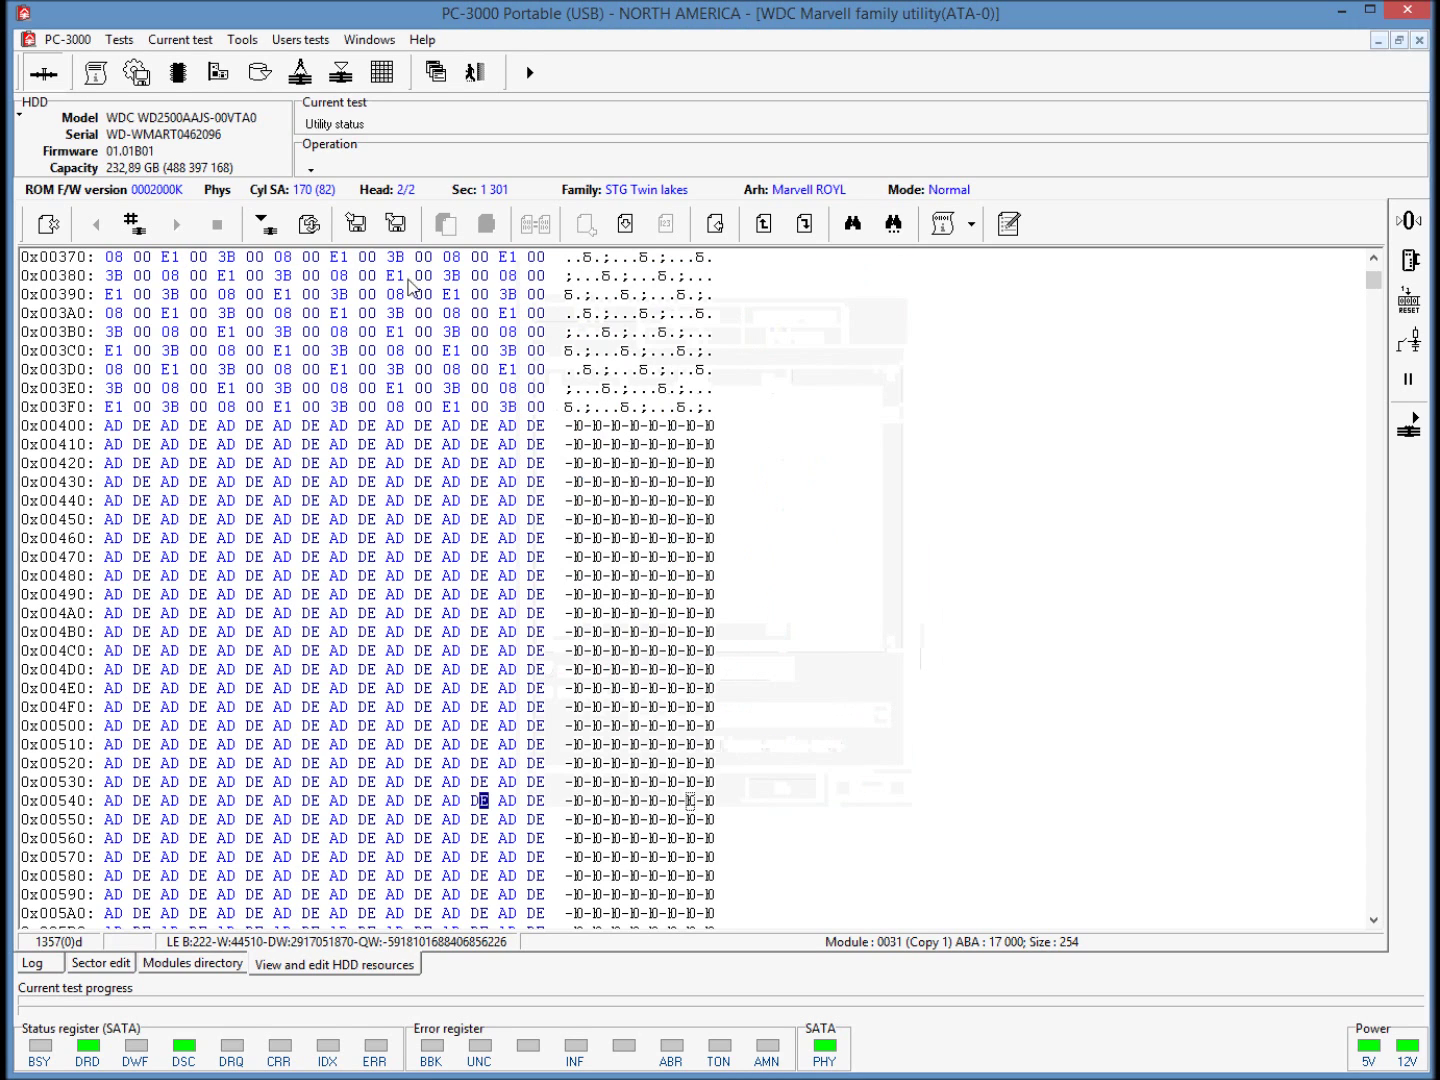
Step: Open the Dir editor utility extension and load the modules directory by ID
{"action": "left_click", "coordinate": [246, 40]}
{"action": "mouse_move", "coordinate": [440, 61]}
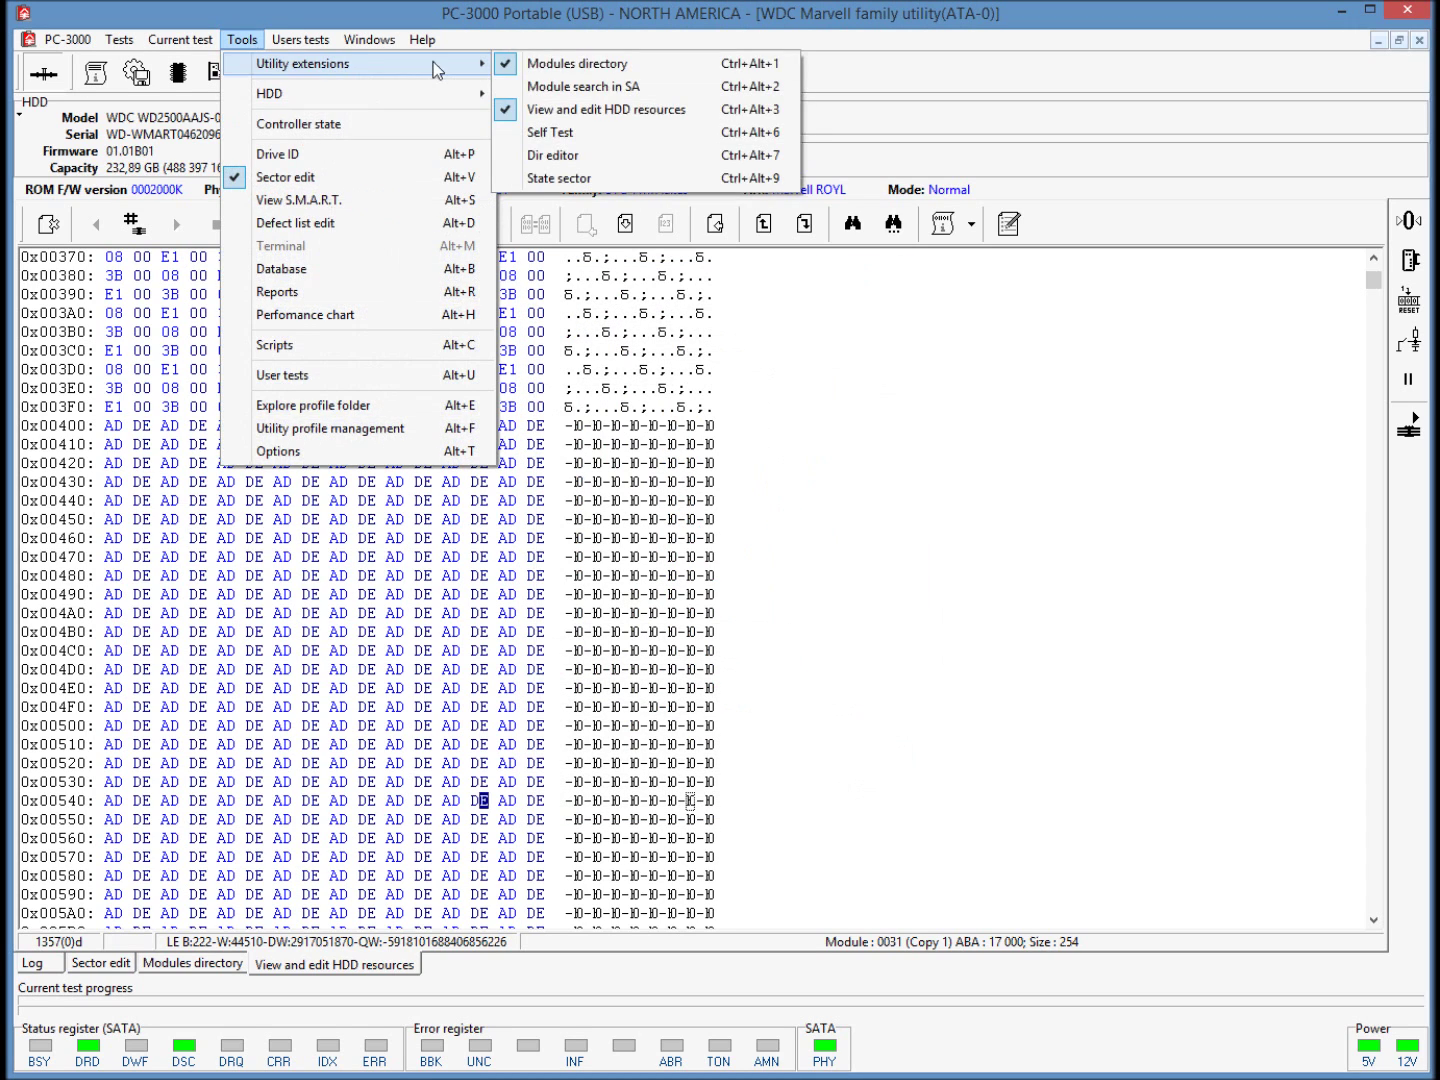
{"action": "left_click", "coordinate": [556, 156]}
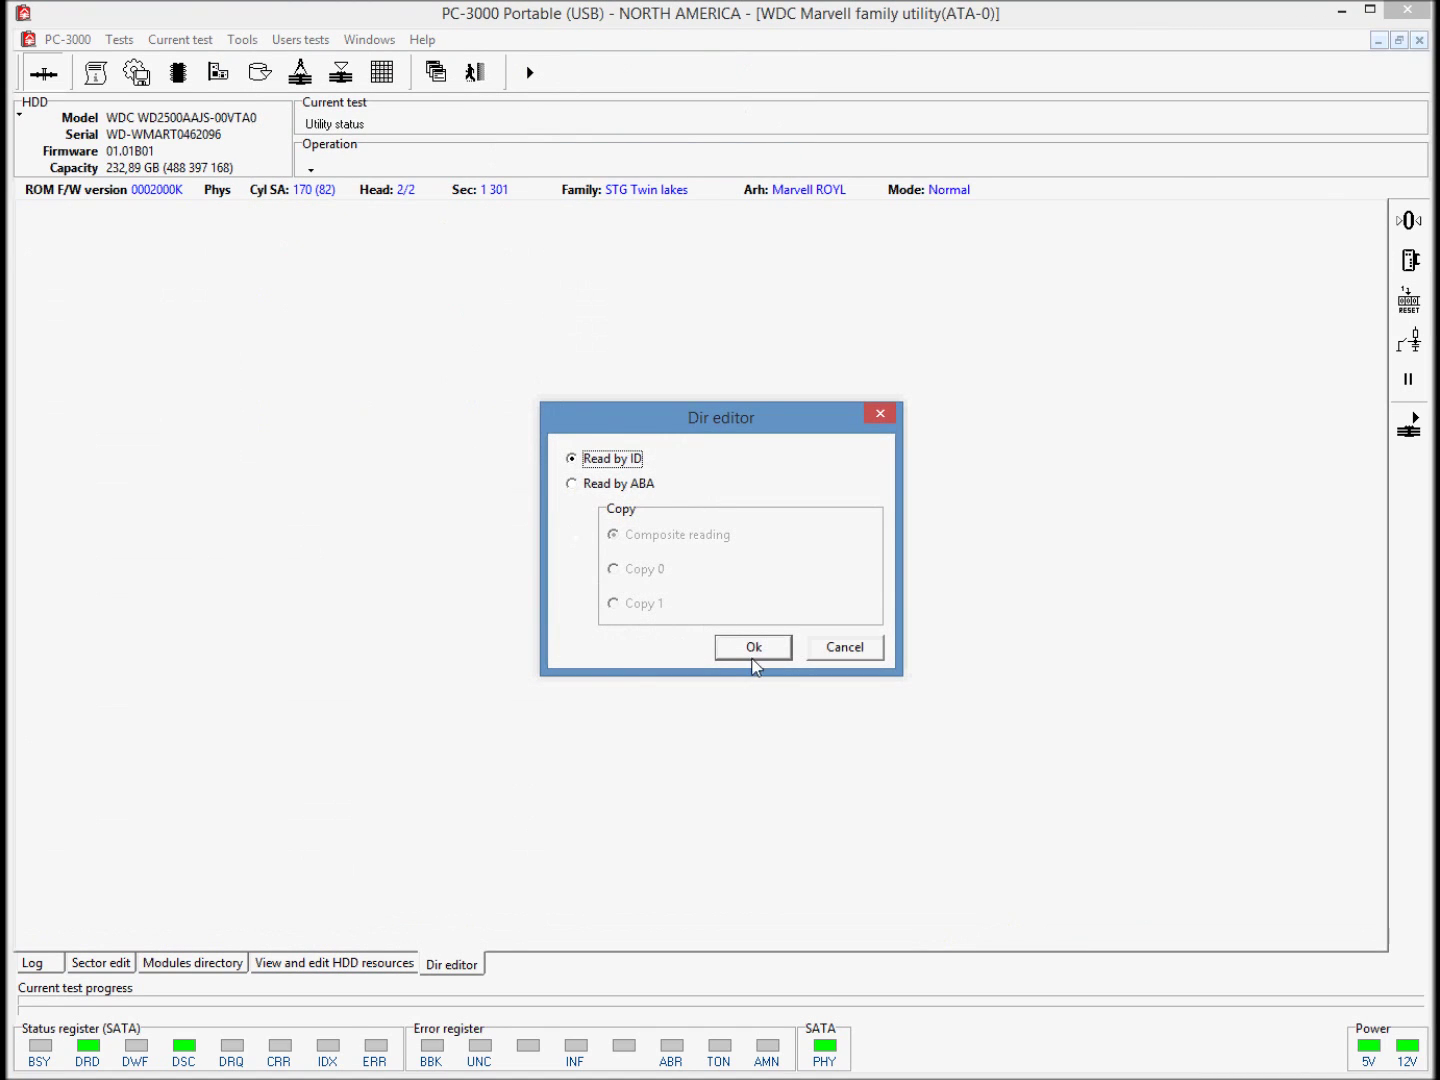
{"action": "left_click", "coordinate": [752, 657]}
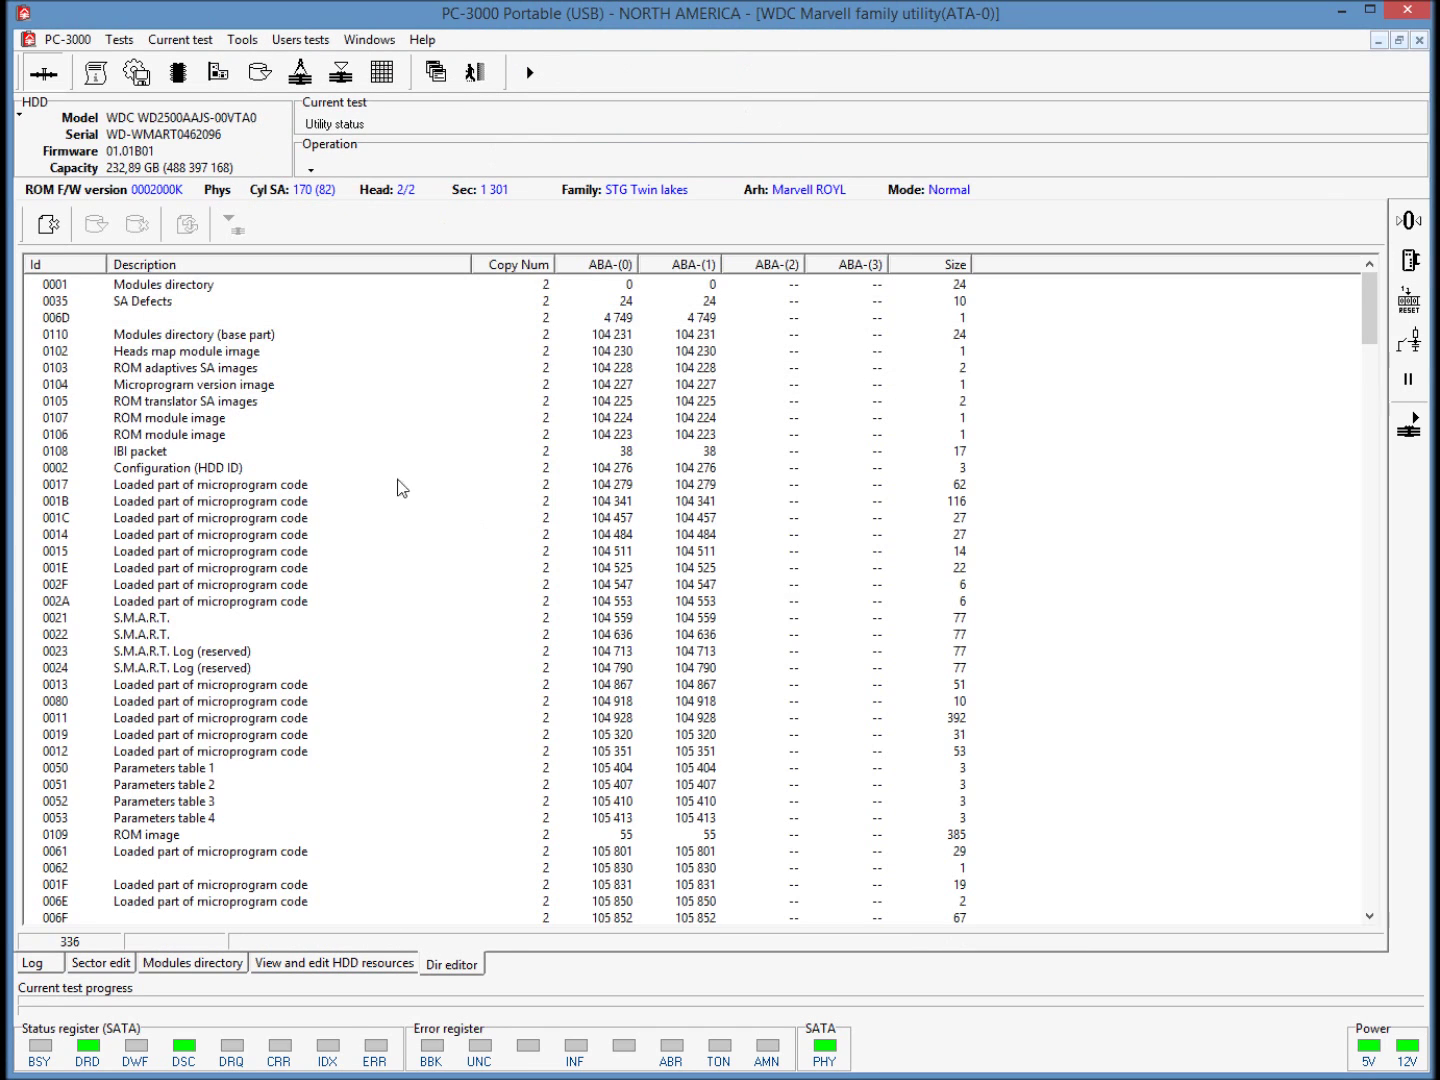
Step: Sort the modules directory by ID and by ABA-(0), and examine the address gap between Translator module 0031 and module 1213
{"action": "left_click", "coordinate": [89, 265]}
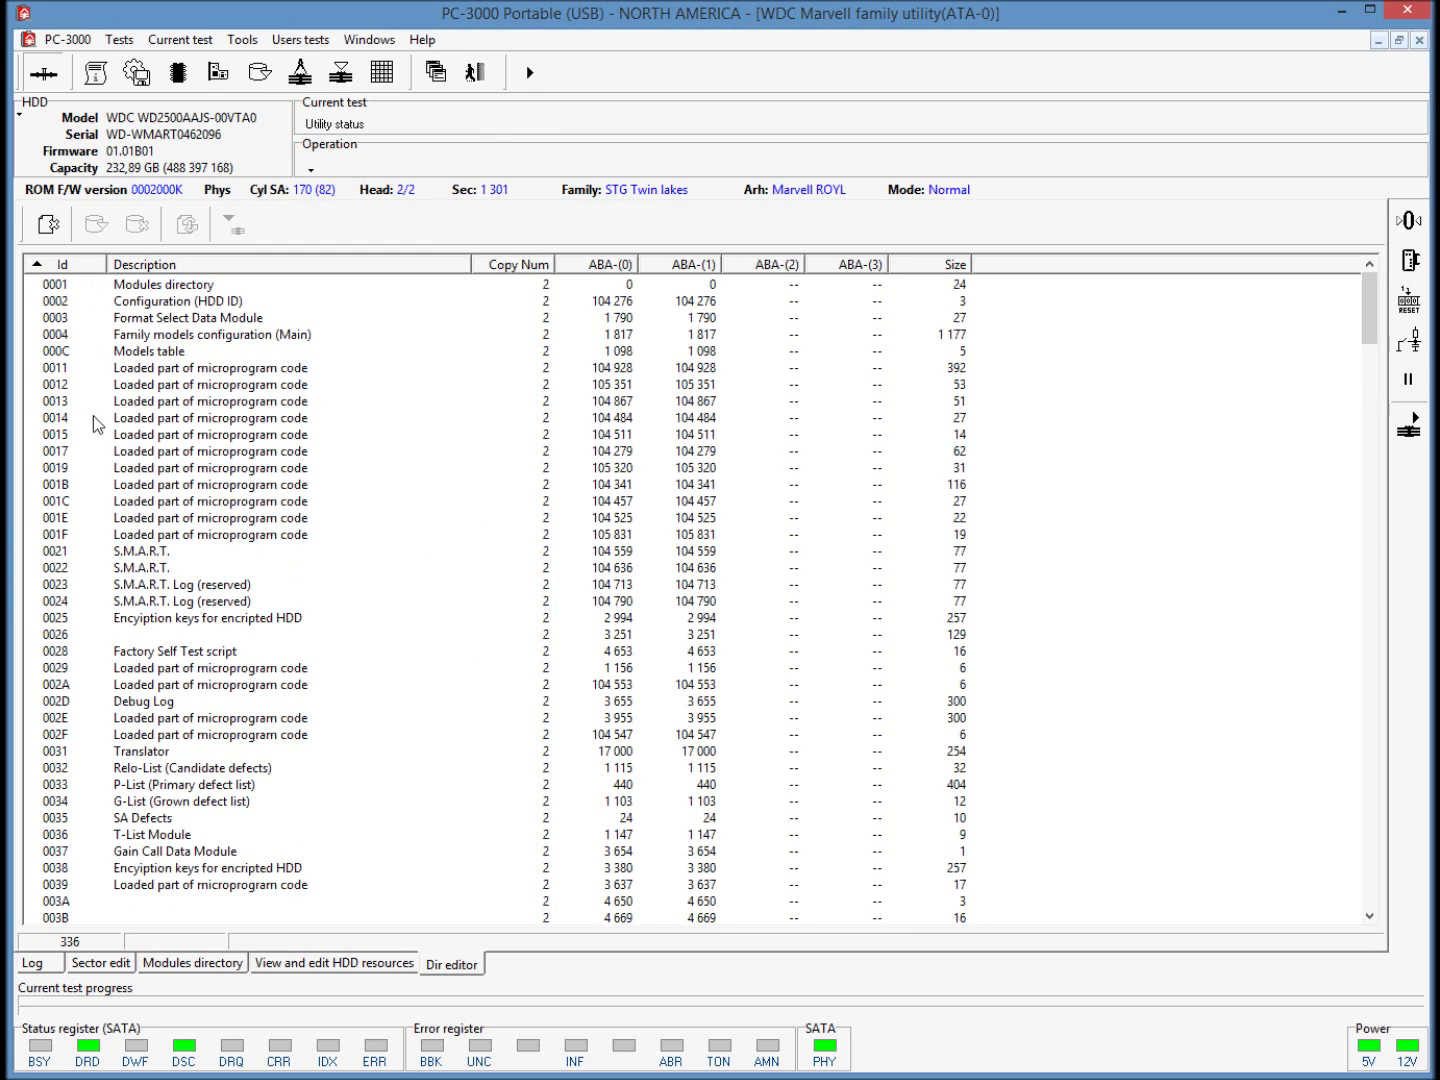
{"action": "left_click_drag", "start_coordinate": [114, 553], "coordinate": [164, 762]}
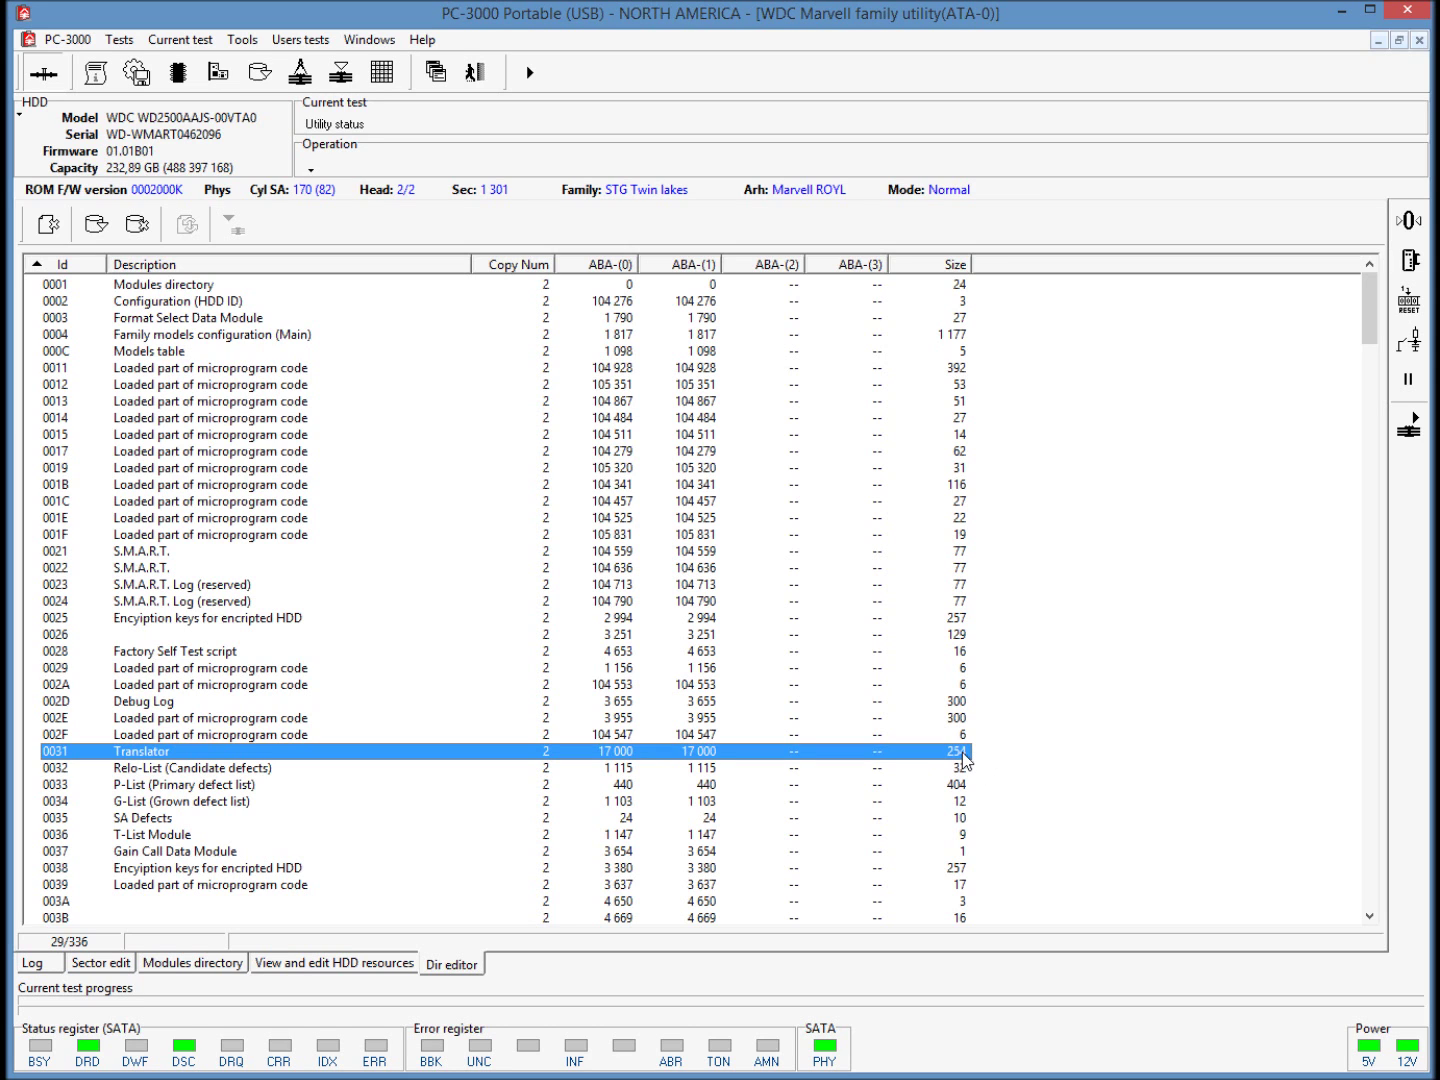
{"action": "left_click", "coordinate": [586, 271]}
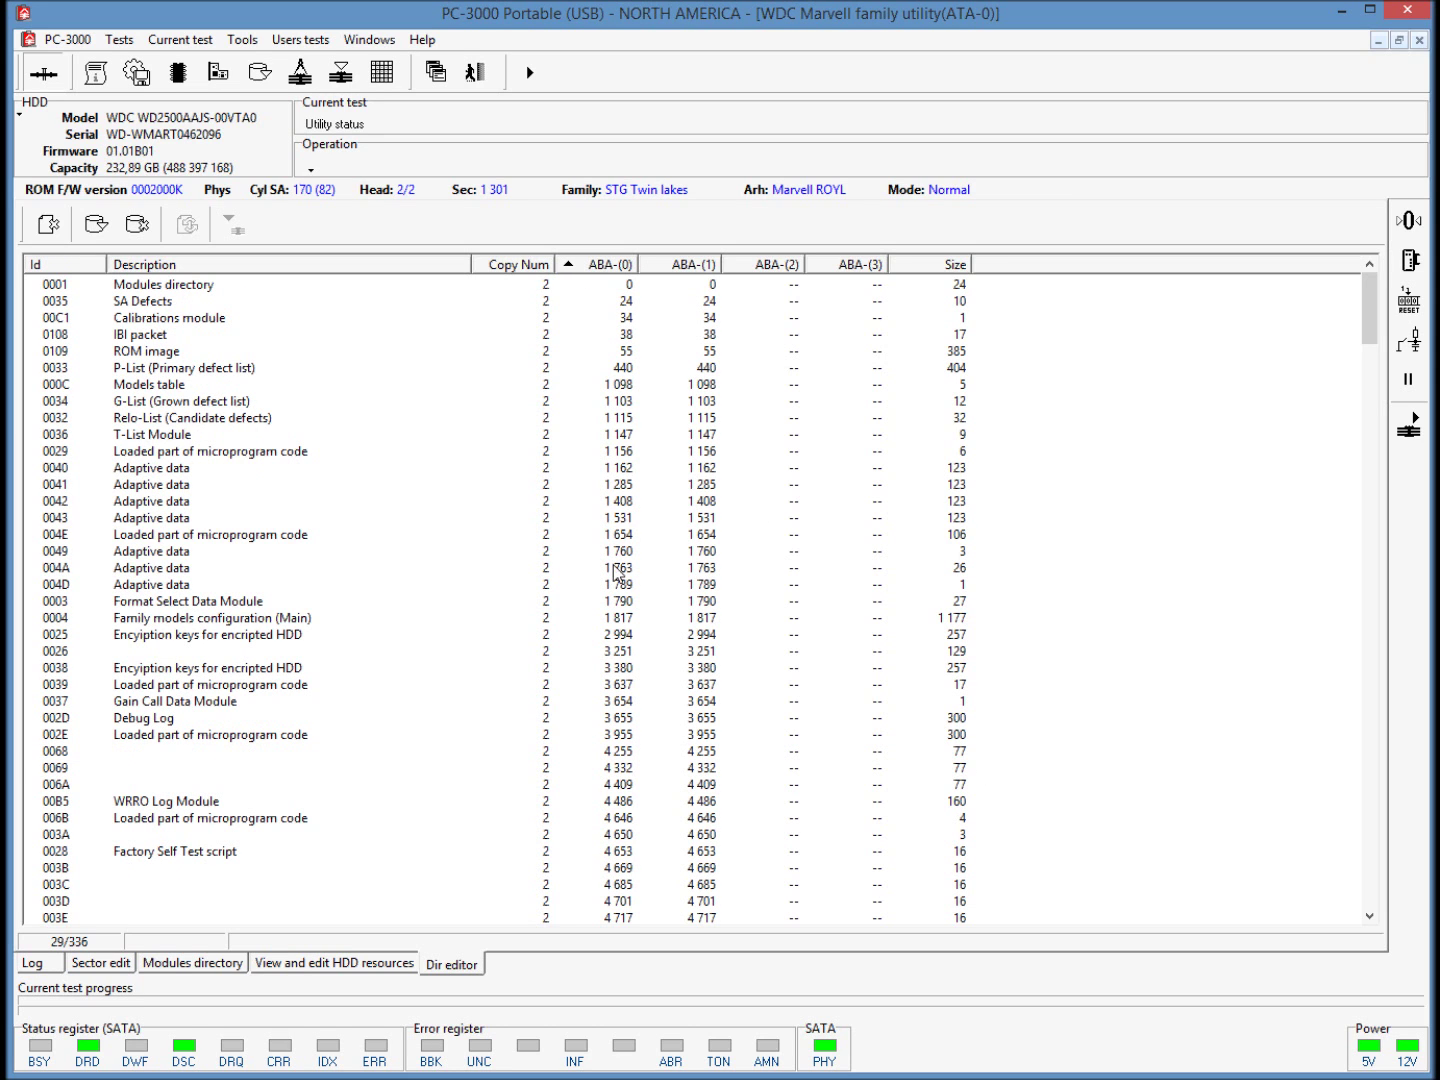
{"action": "scroll", "coordinate": [617, 572], "scroll_direction": "down", "scroll_amount": 20}
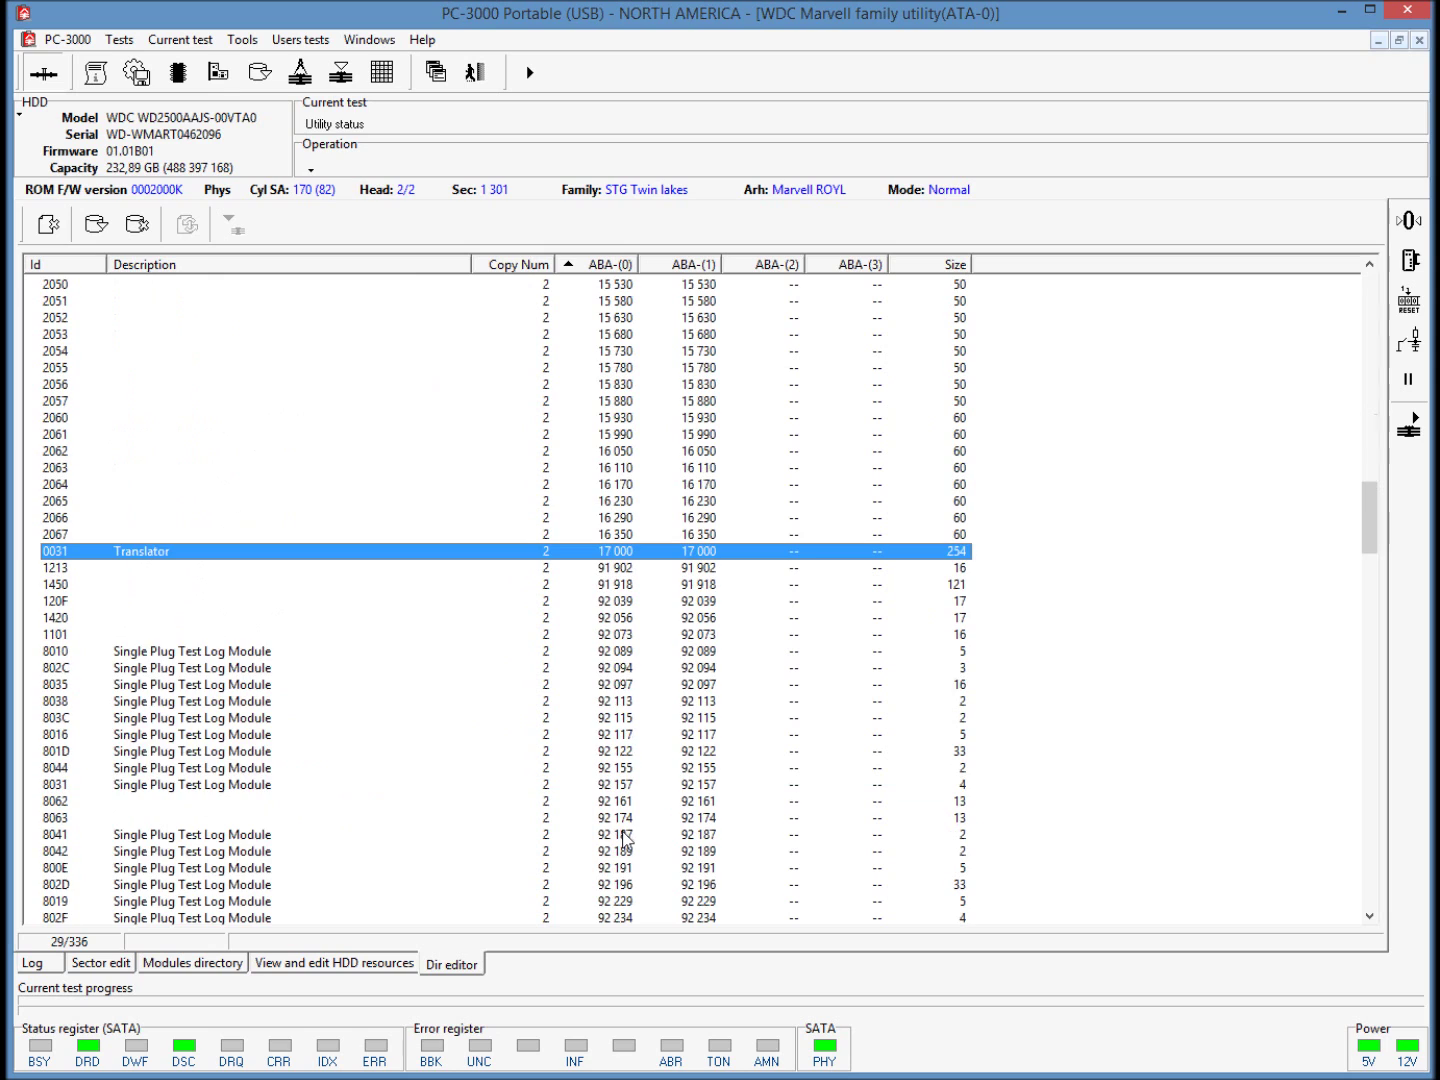
{"action": "scroll", "coordinate": [623, 831], "scroll_direction": "down", "scroll_amount": 1}
{"action": "left_click", "coordinate": [625, 821]}
{"action": "left_click", "coordinate": [633, 866]}
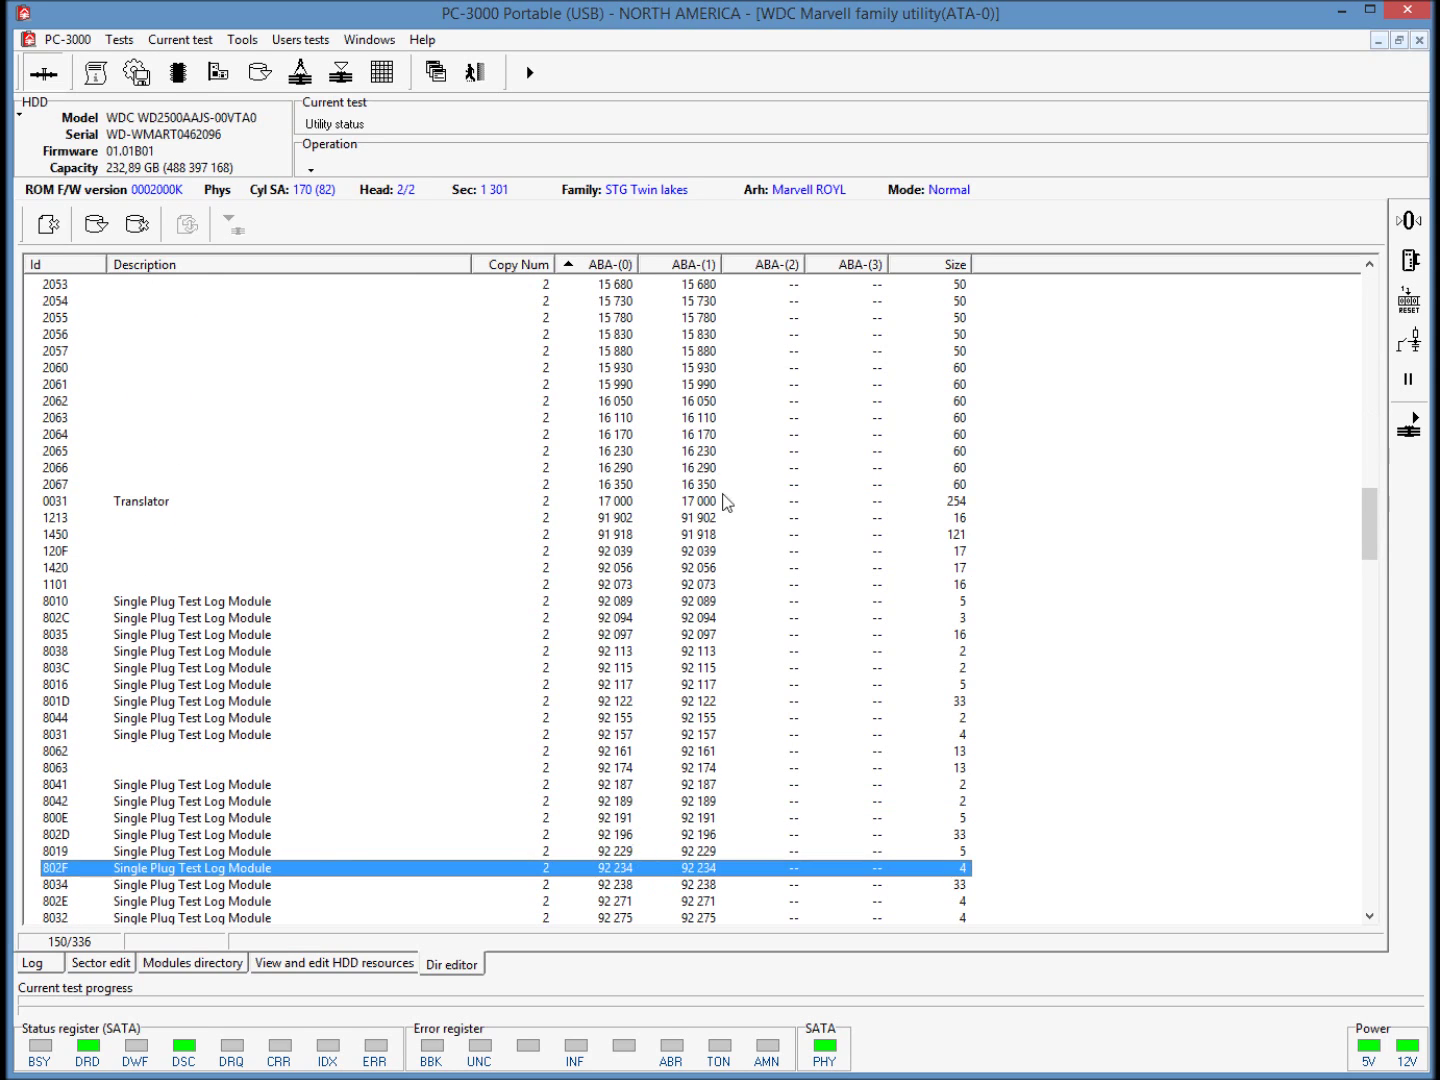
{"action": "left_click", "coordinate": [725, 502]}
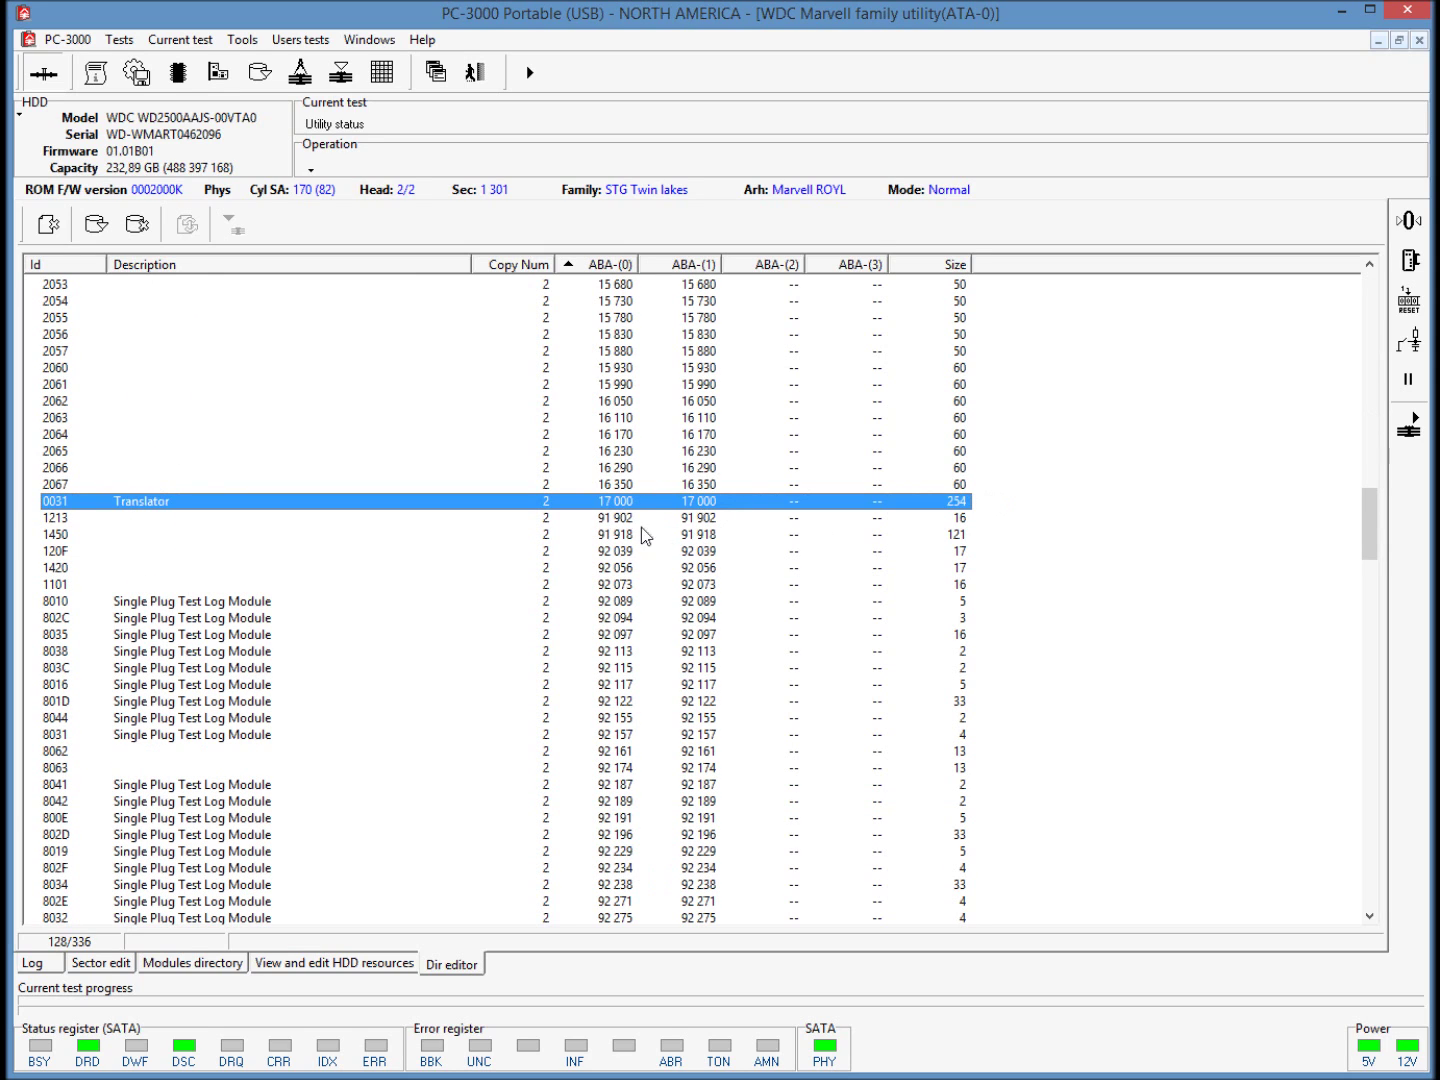
{"action": "left_click", "coordinate": [620, 520]}
{"action": "left_click", "coordinate": [622, 504]}
{"action": "left_click", "coordinate": [616, 519]}
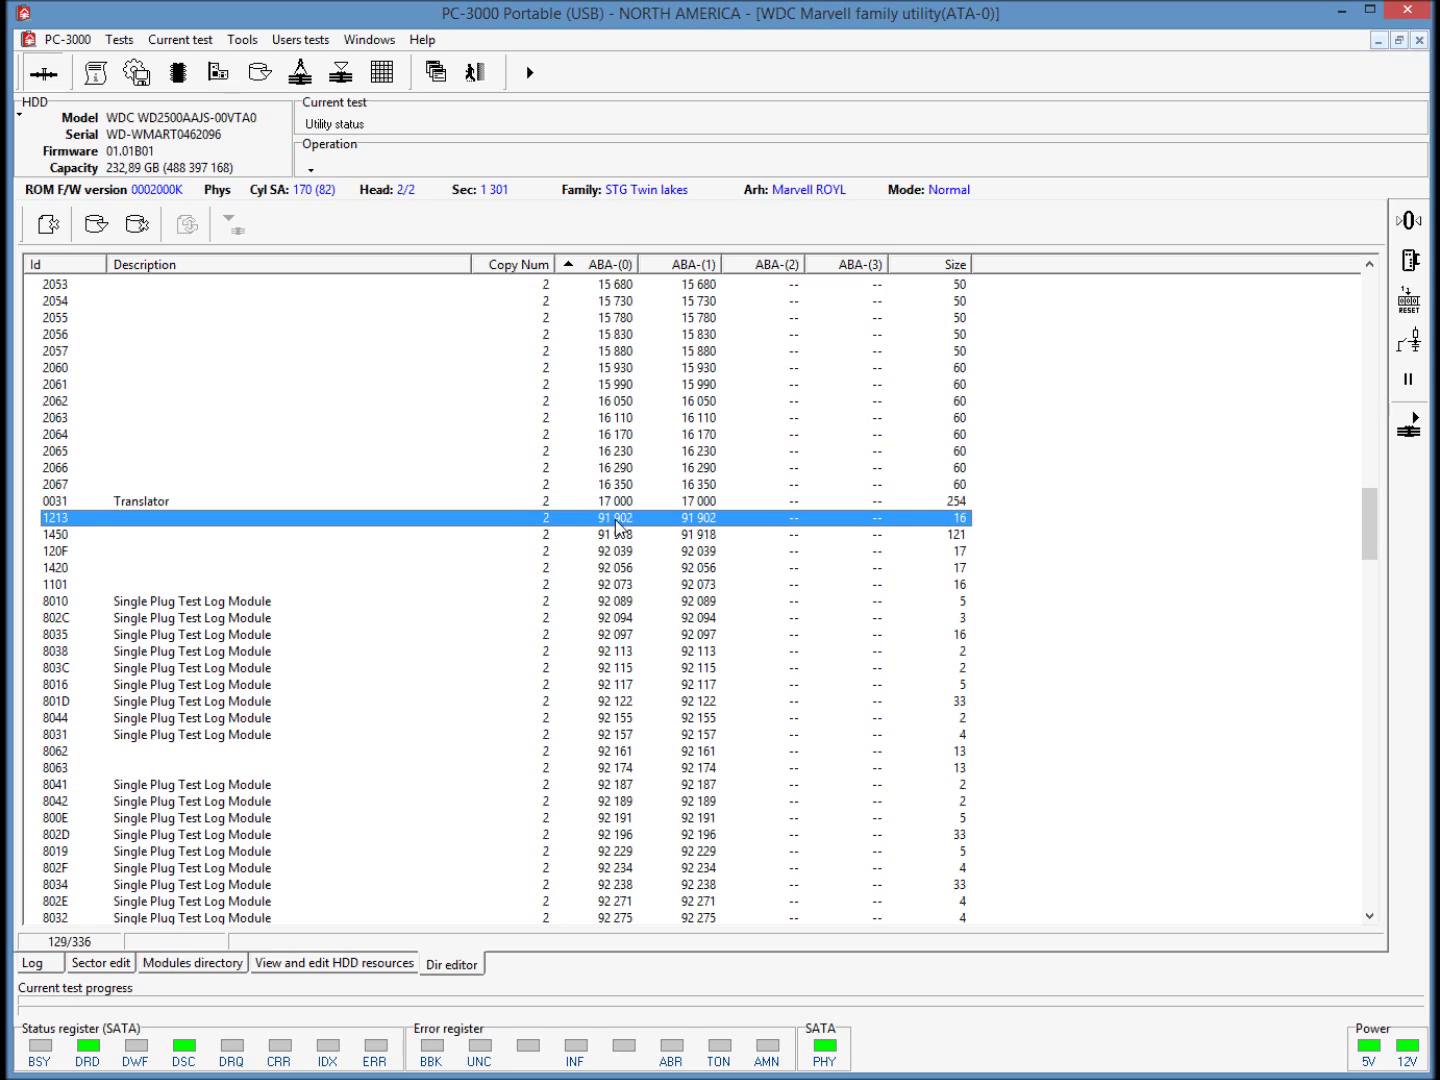
{"action": "left_click", "coordinate": [616, 502]}
{"action": "left_click", "coordinate": [616, 521]}
Step: Set the Copy0 and Copy1 ABA addresses of Translator module 0031 to 18000 and write the changed directory to the drive
{"action": "double_click", "coordinate": [617, 503]}
{"action": "left_click_drag", "start_coordinate": [742, 437], "coordinate": [439, 439]}
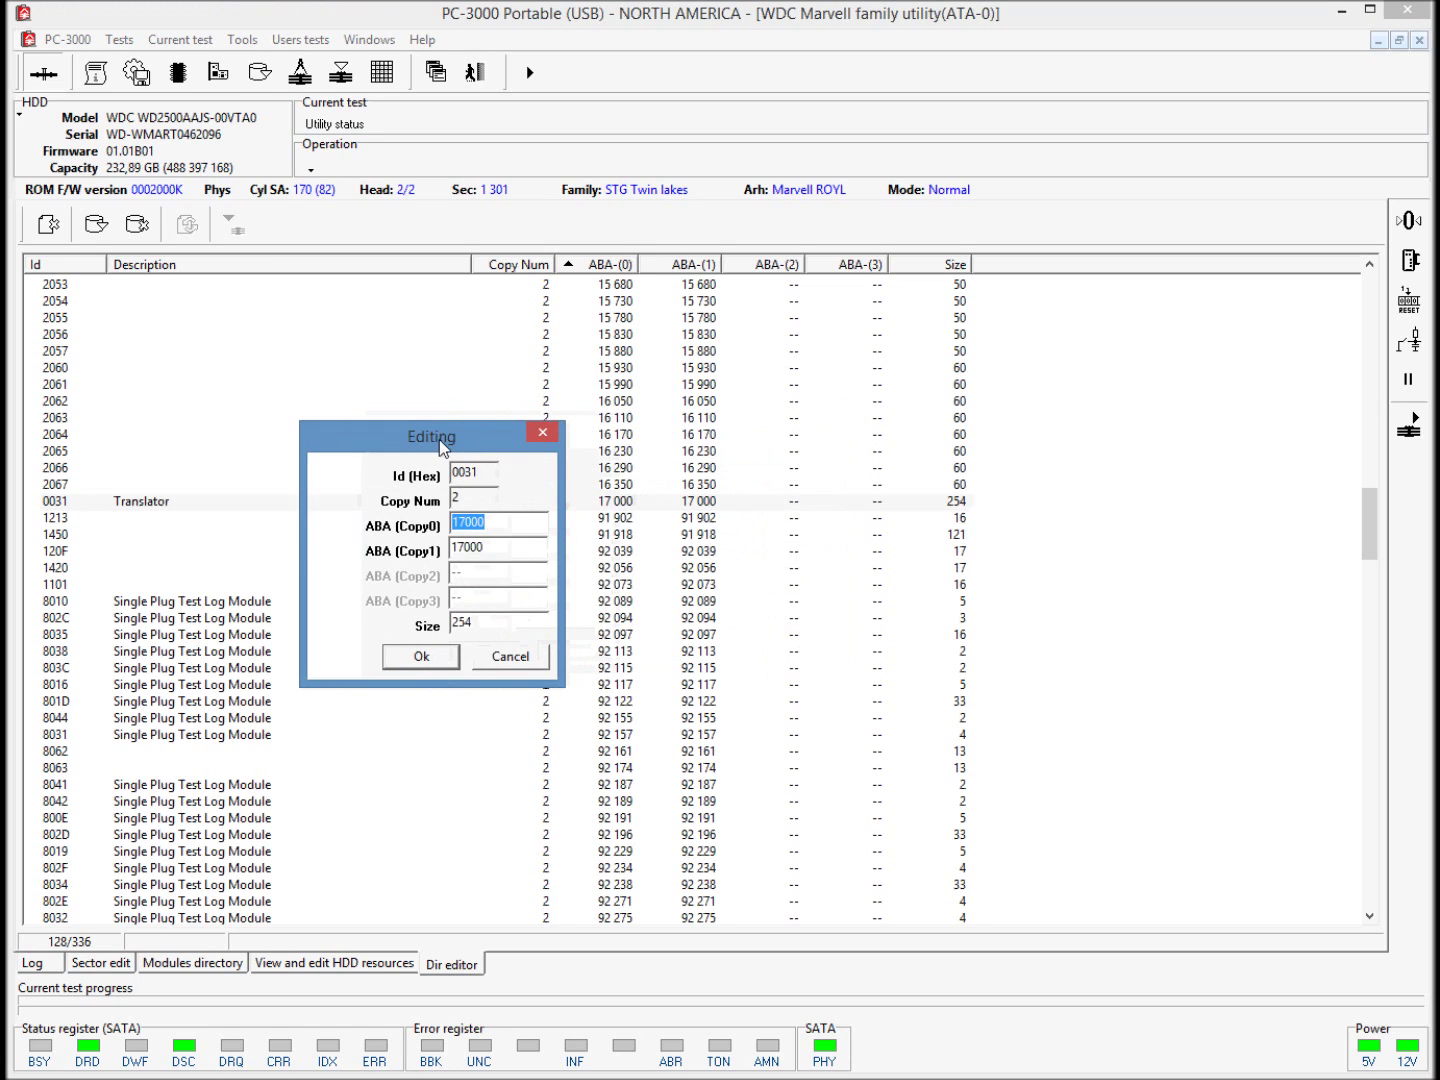
{"action": "left_click", "coordinate": [464, 531]}
{"action": "type", "text": "8"}
{"action": "type", "text": "8"}
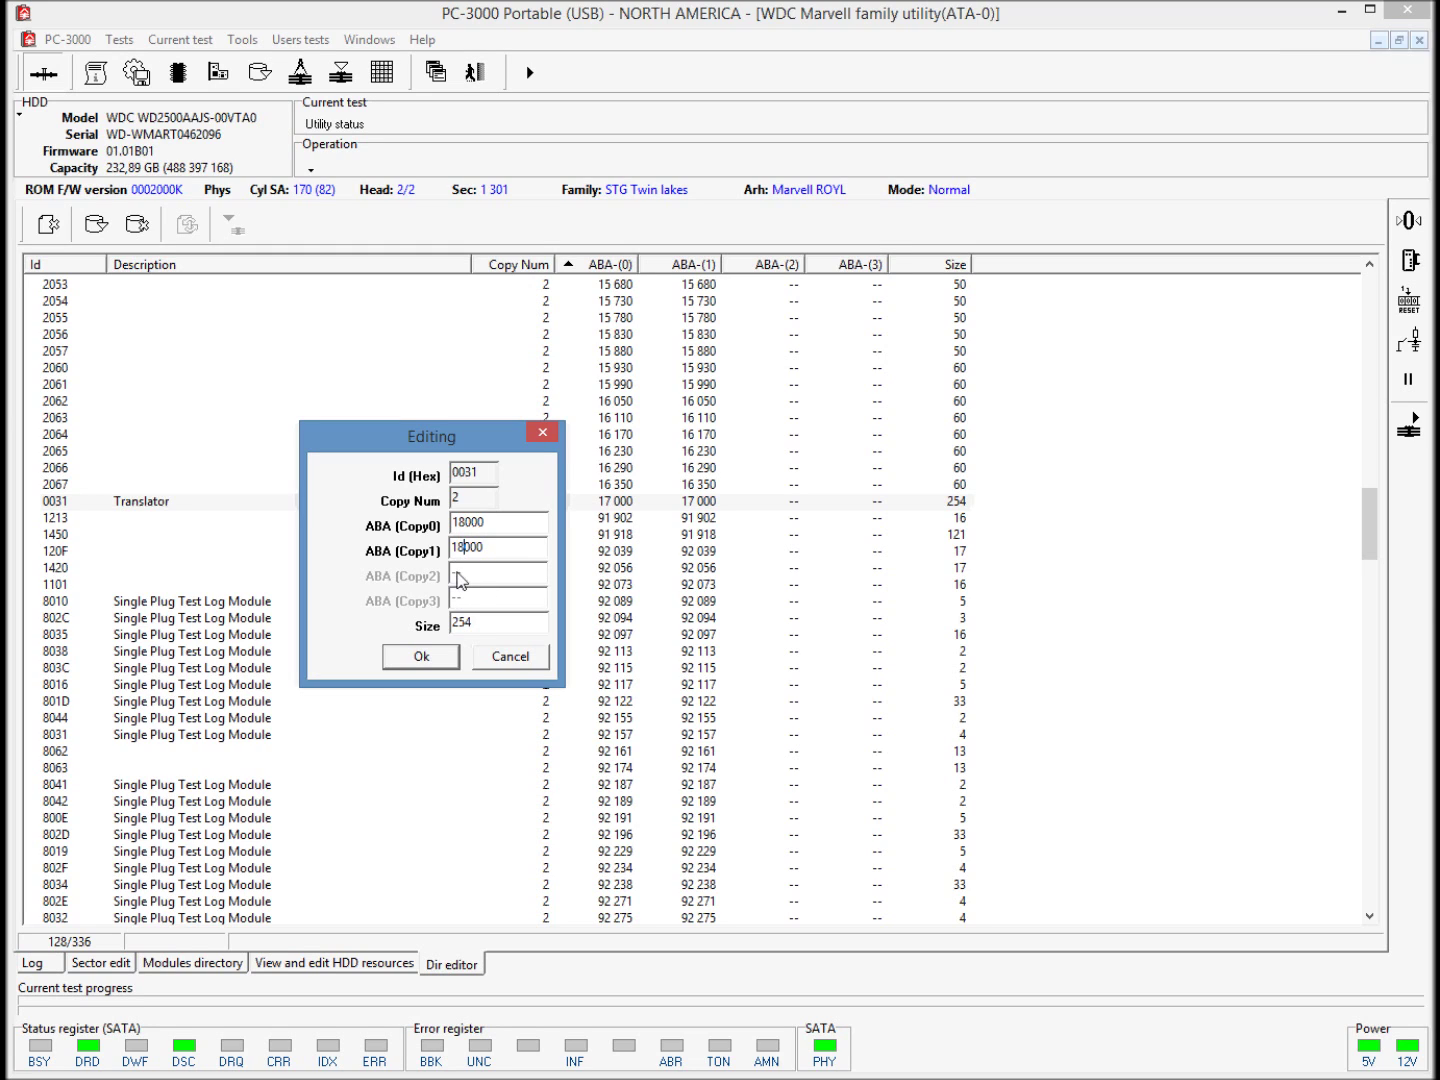
{"action": "left_click", "coordinate": [436, 662]}
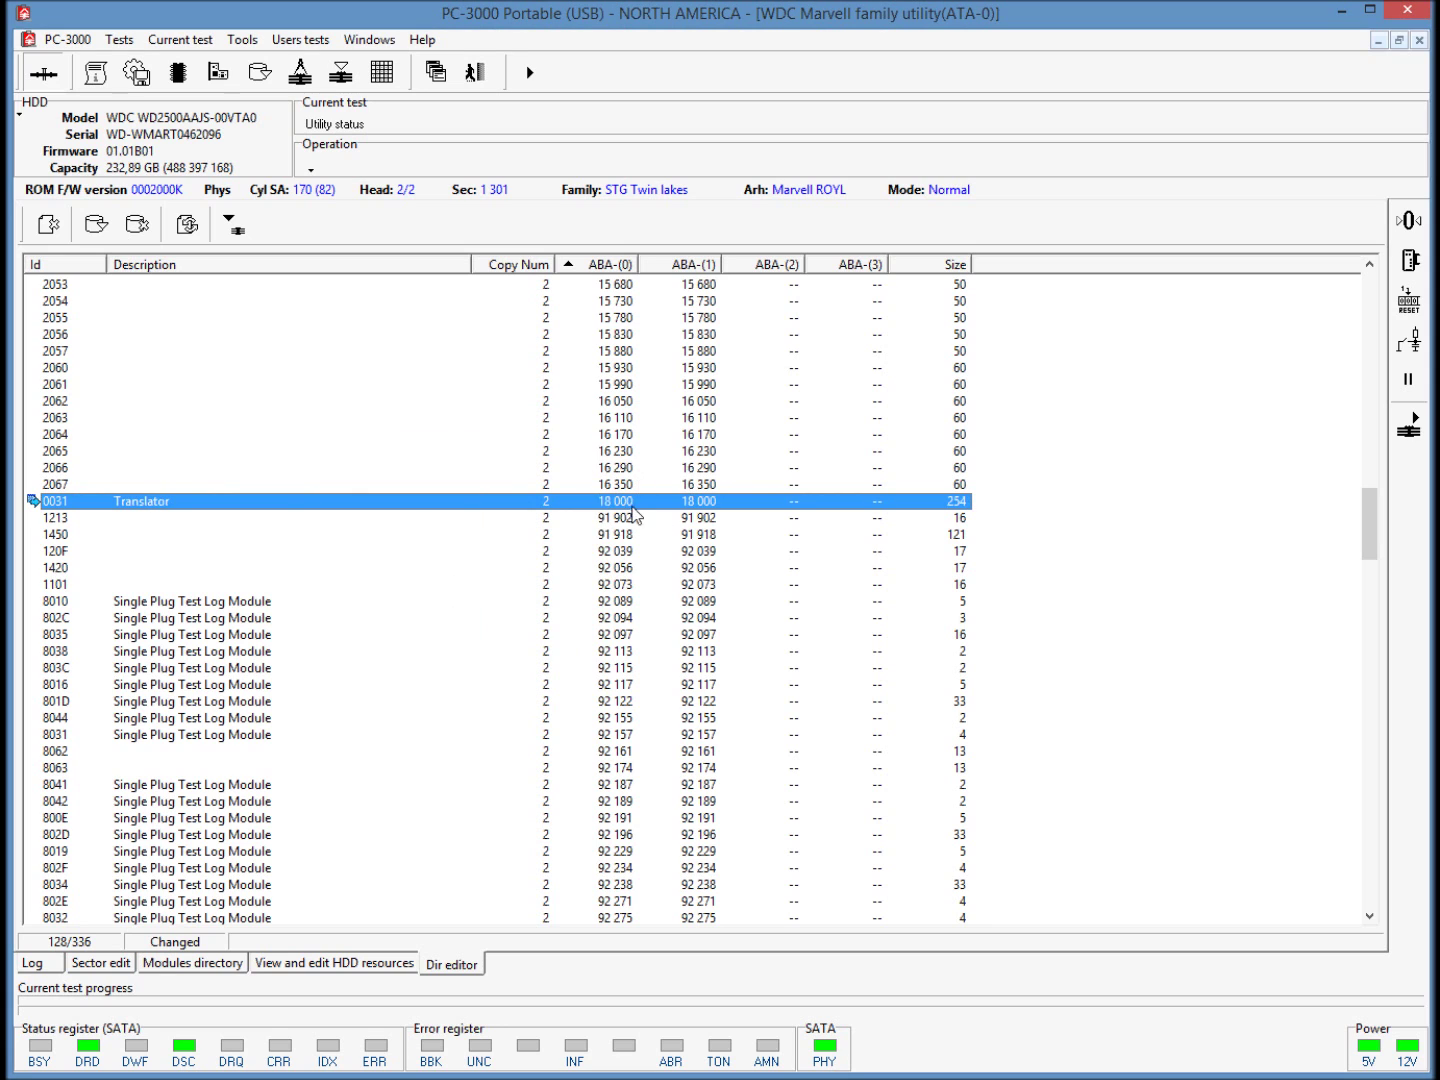
{"action": "left_click", "coordinate": [233, 225]}
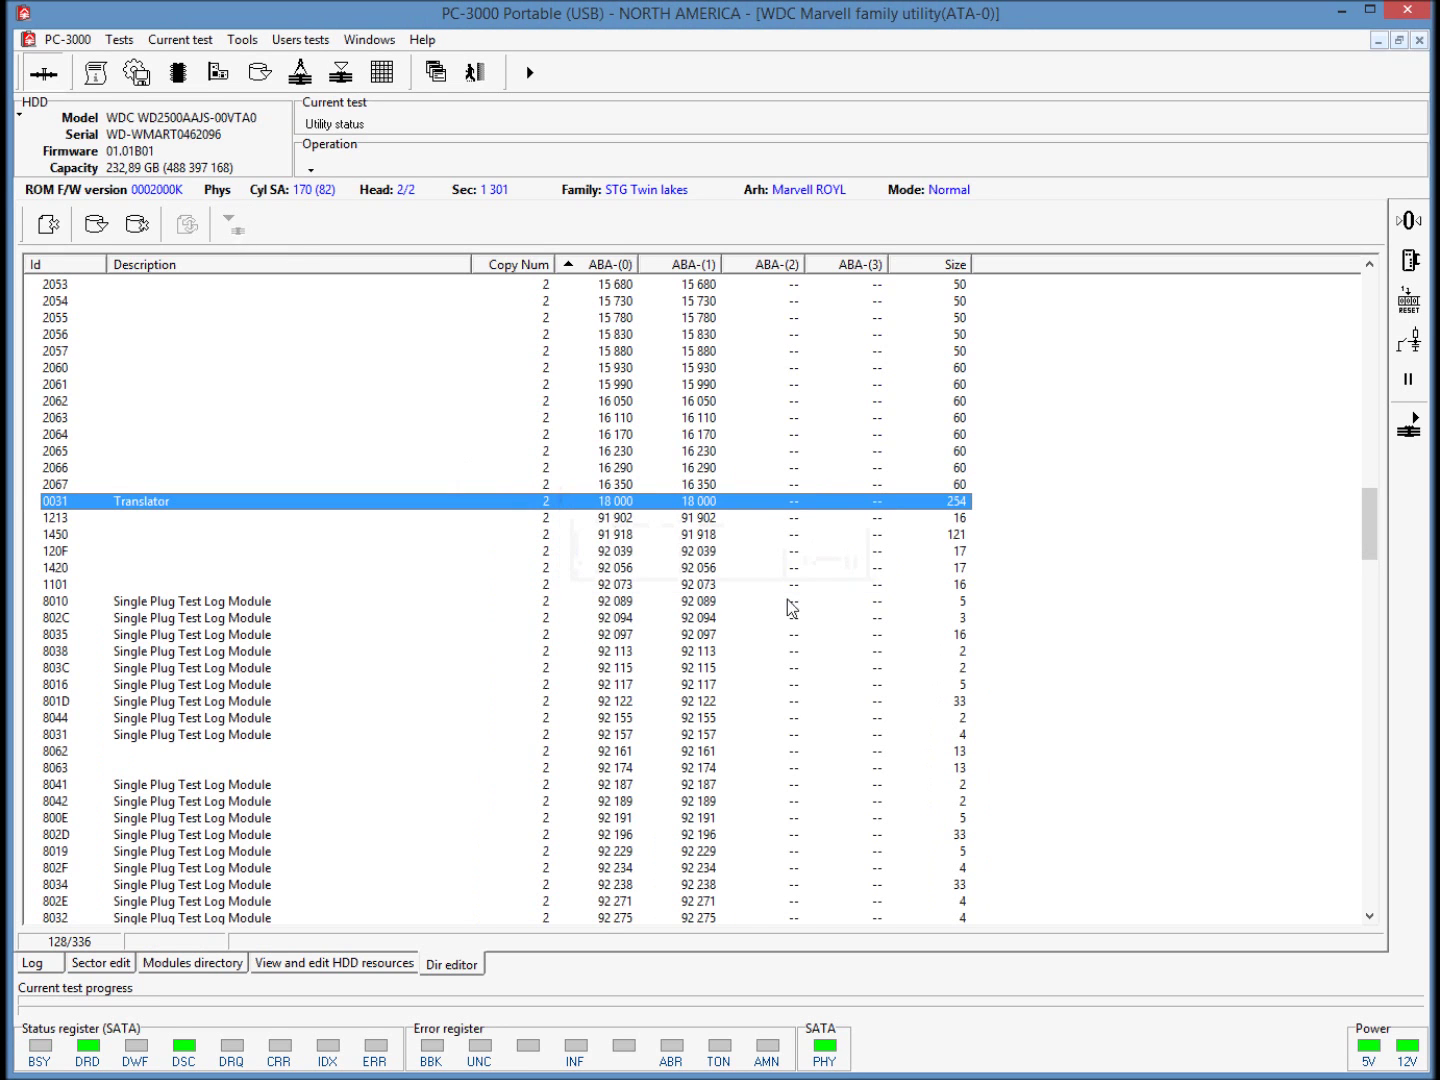
Step: Reread the module directory from the SA in the utility status and enable SA access for Copy 0 and Copy 1
{"action": "left_click", "coordinate": [349, 974]}
{"action": "left_click", "coordinate": [436, 967]}
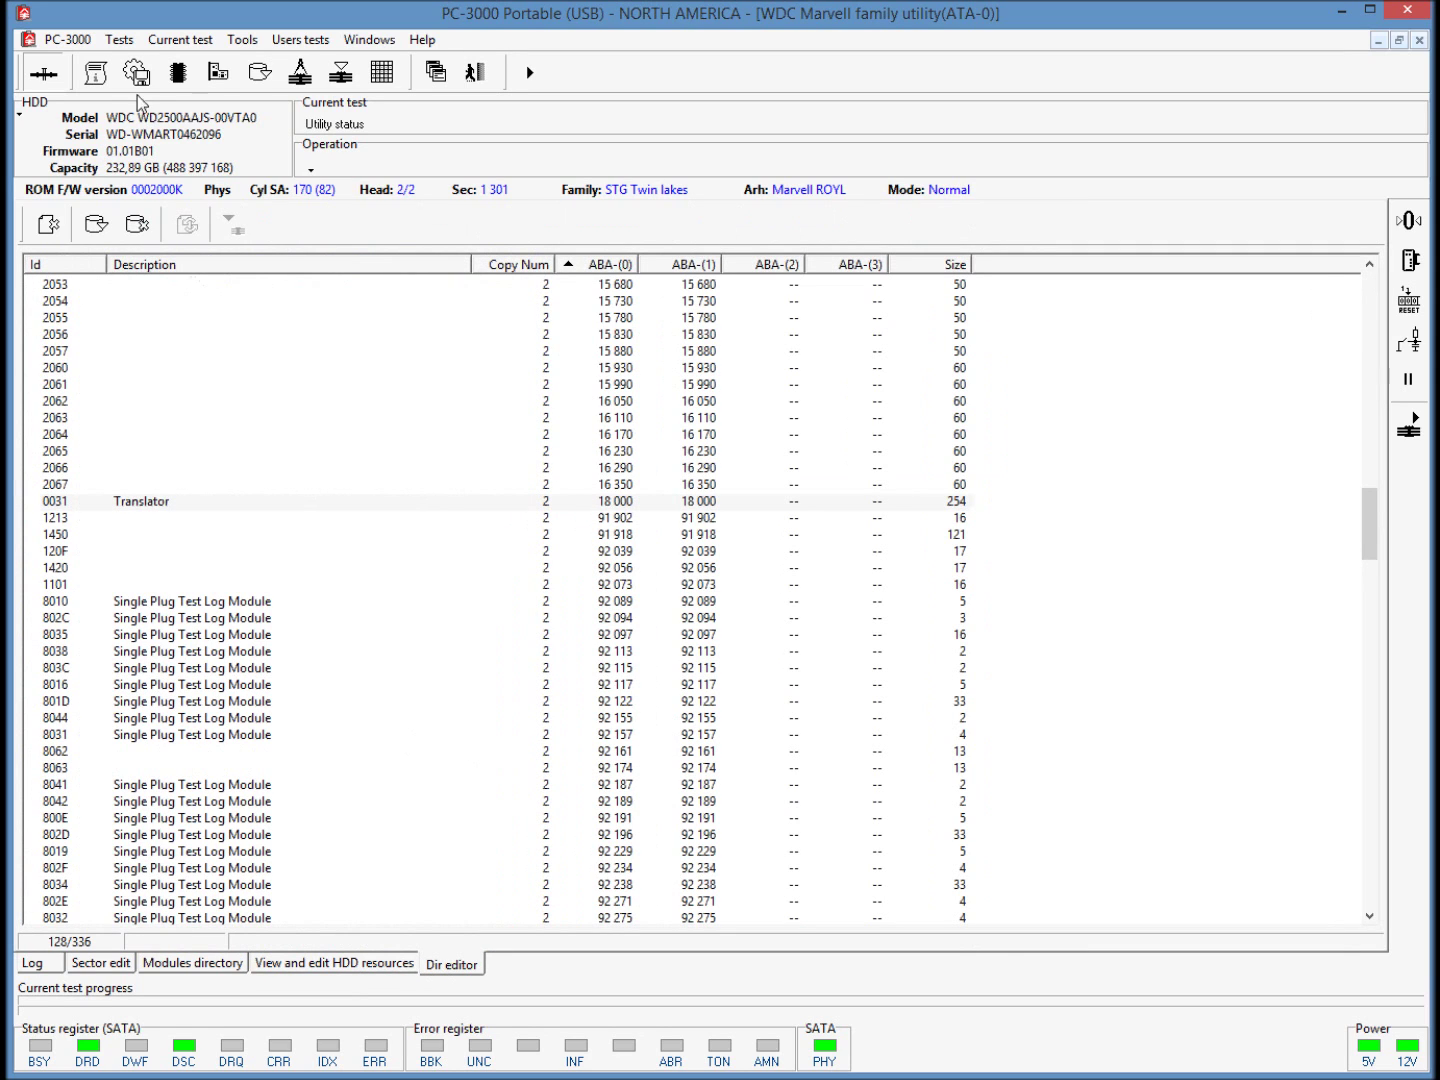
{"action": "left_click", "coordinate": [96, 72]}
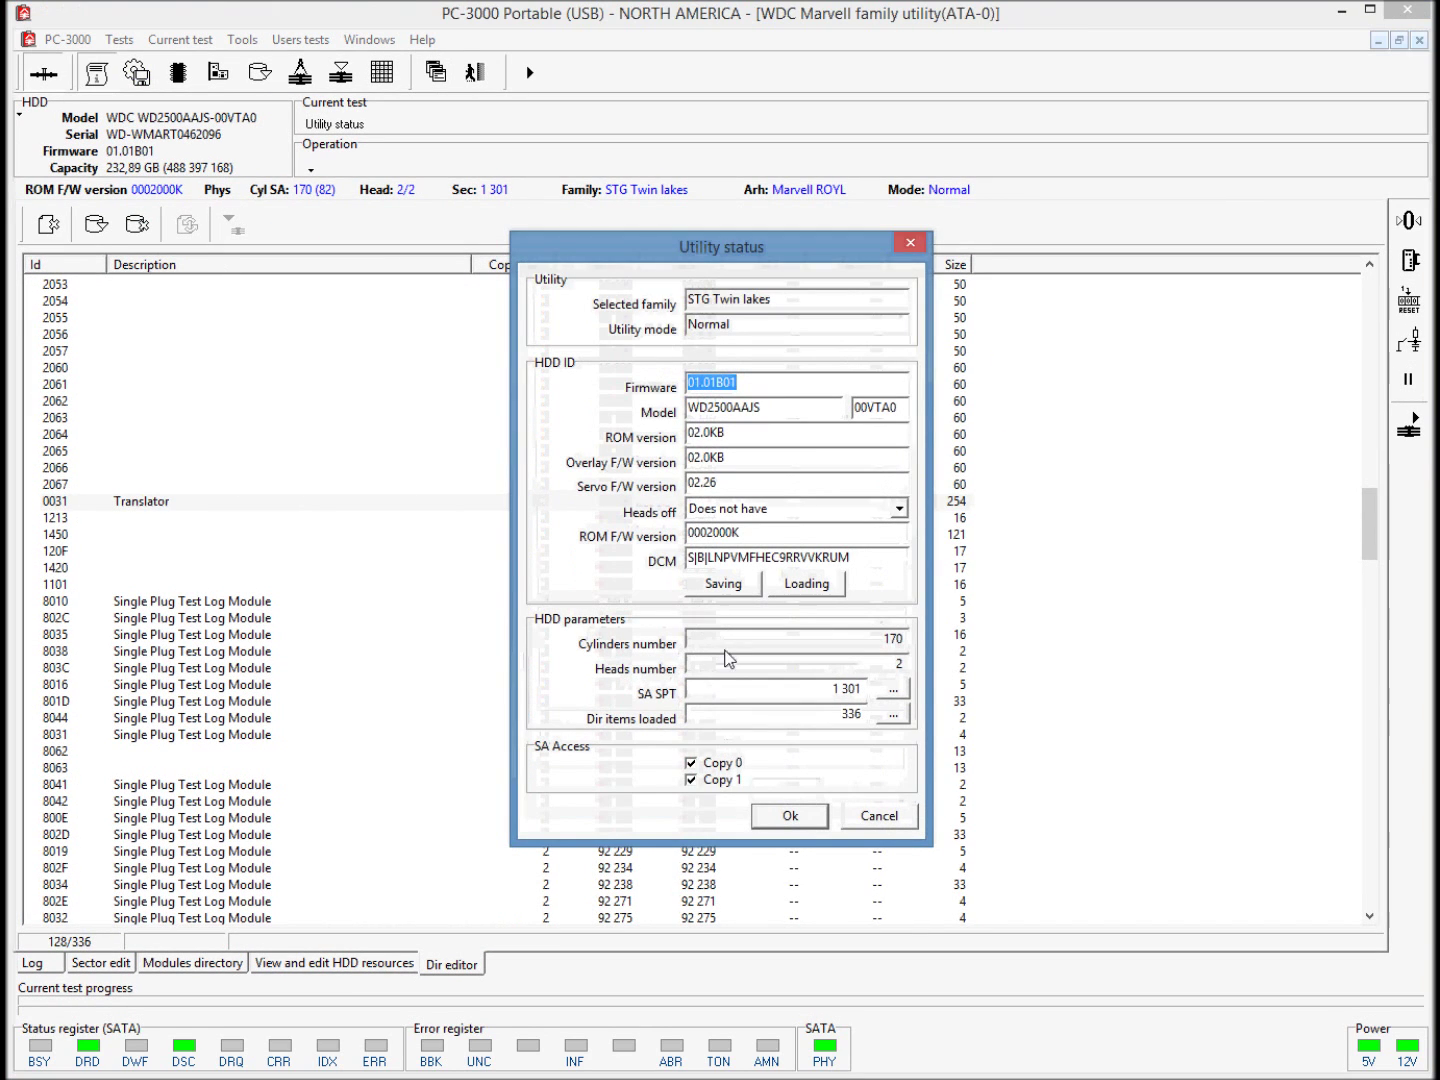
{"action": "left_click", "coordinate": [886, 715]}
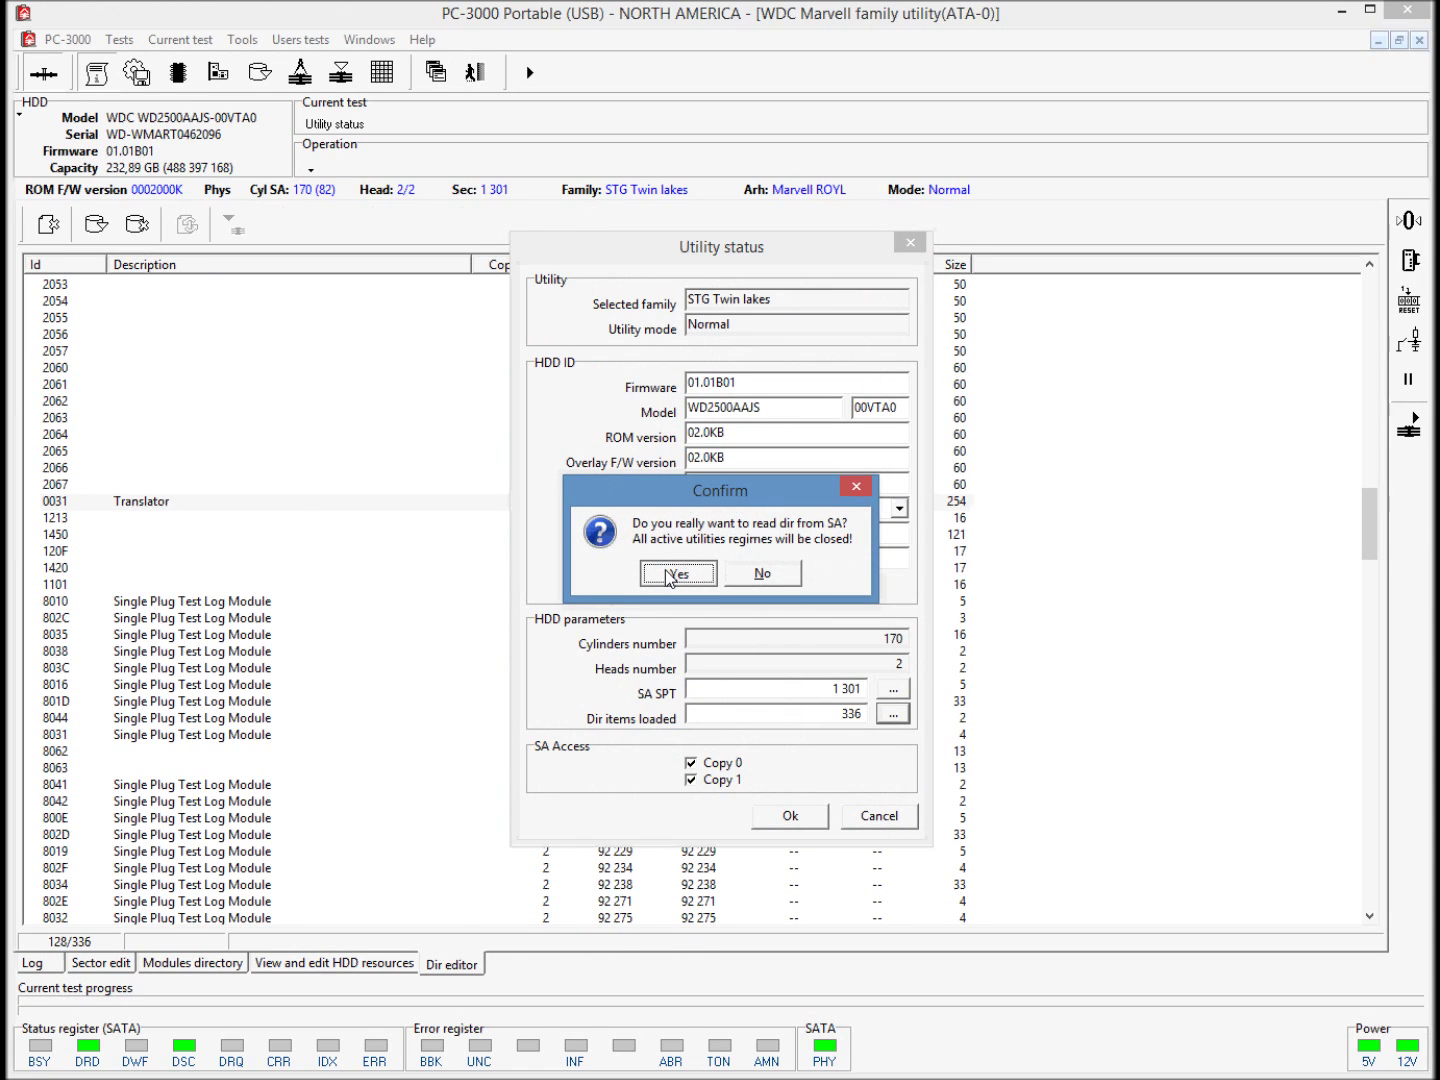
{"action": "left_click", "coordinate": [671, 574]}
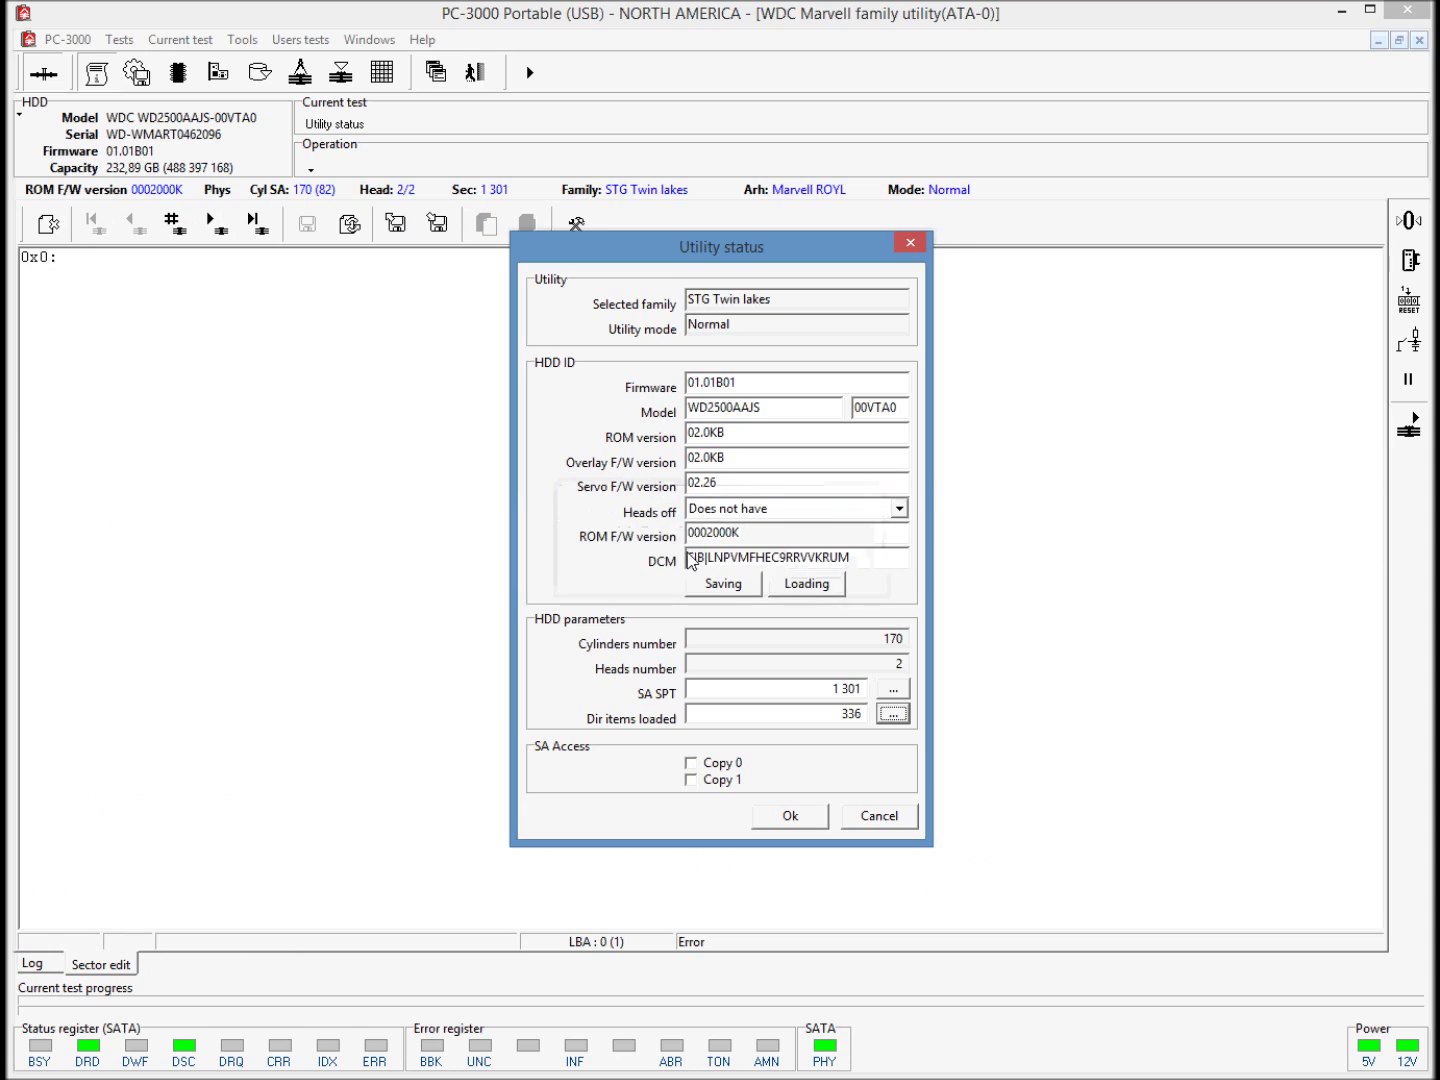
{"action": "left_click", "coordinate": [711, 769]}
{"action": "left_click", "coordinate": [713, 781]}
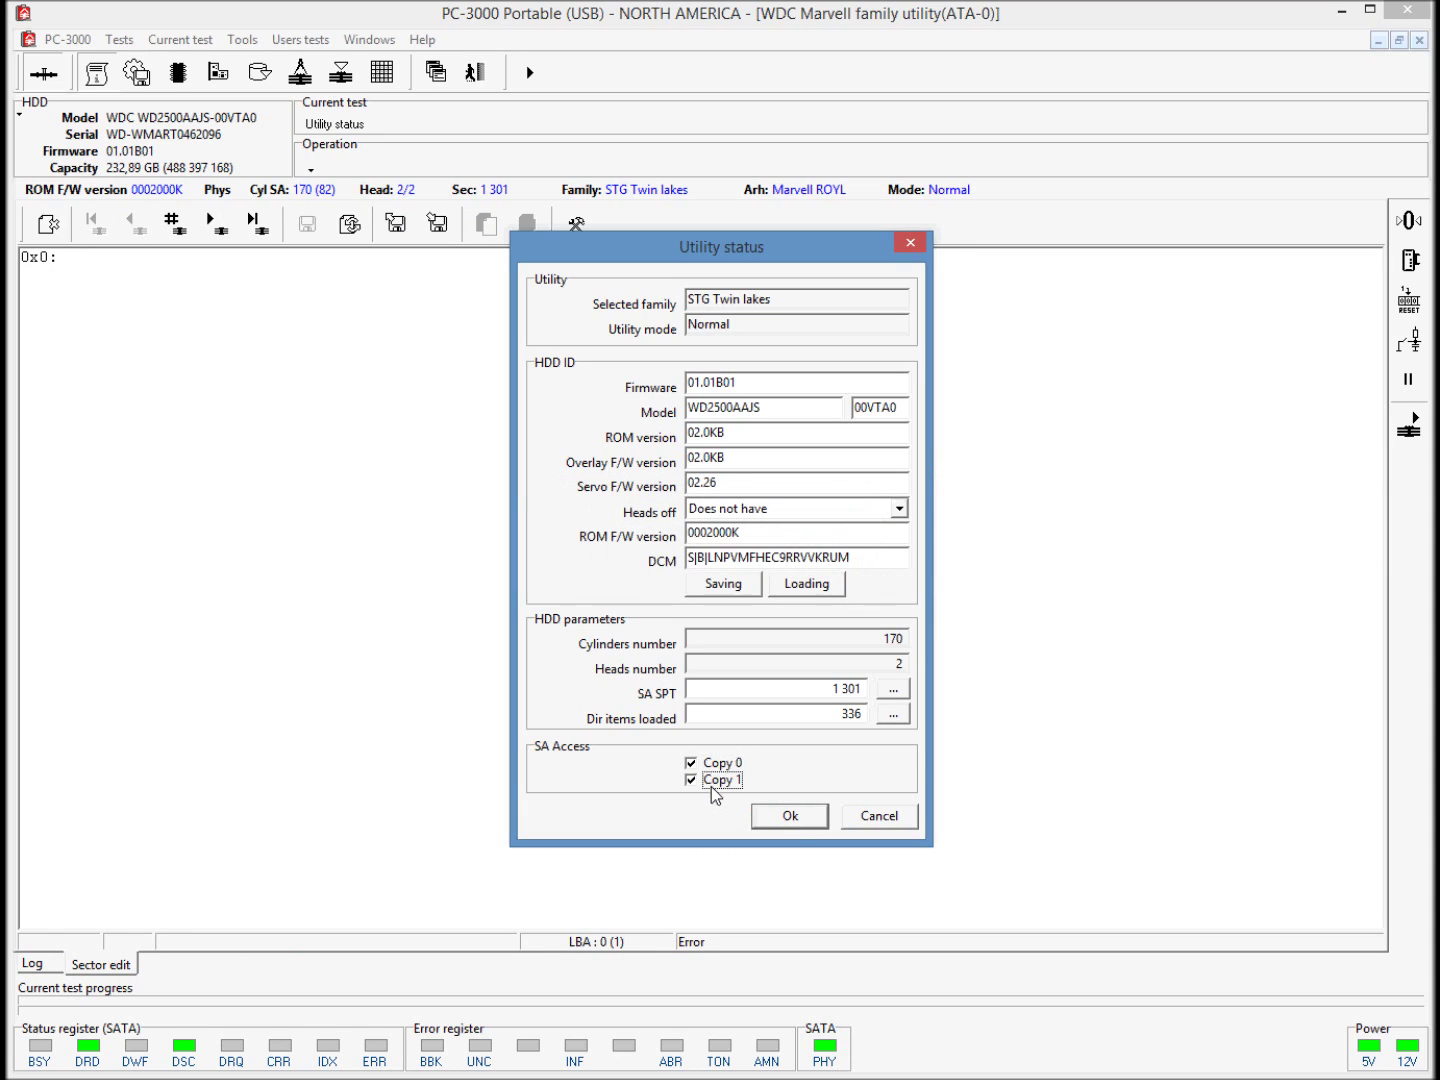
{"action": "left_click", "coordinate": [789, 816]}
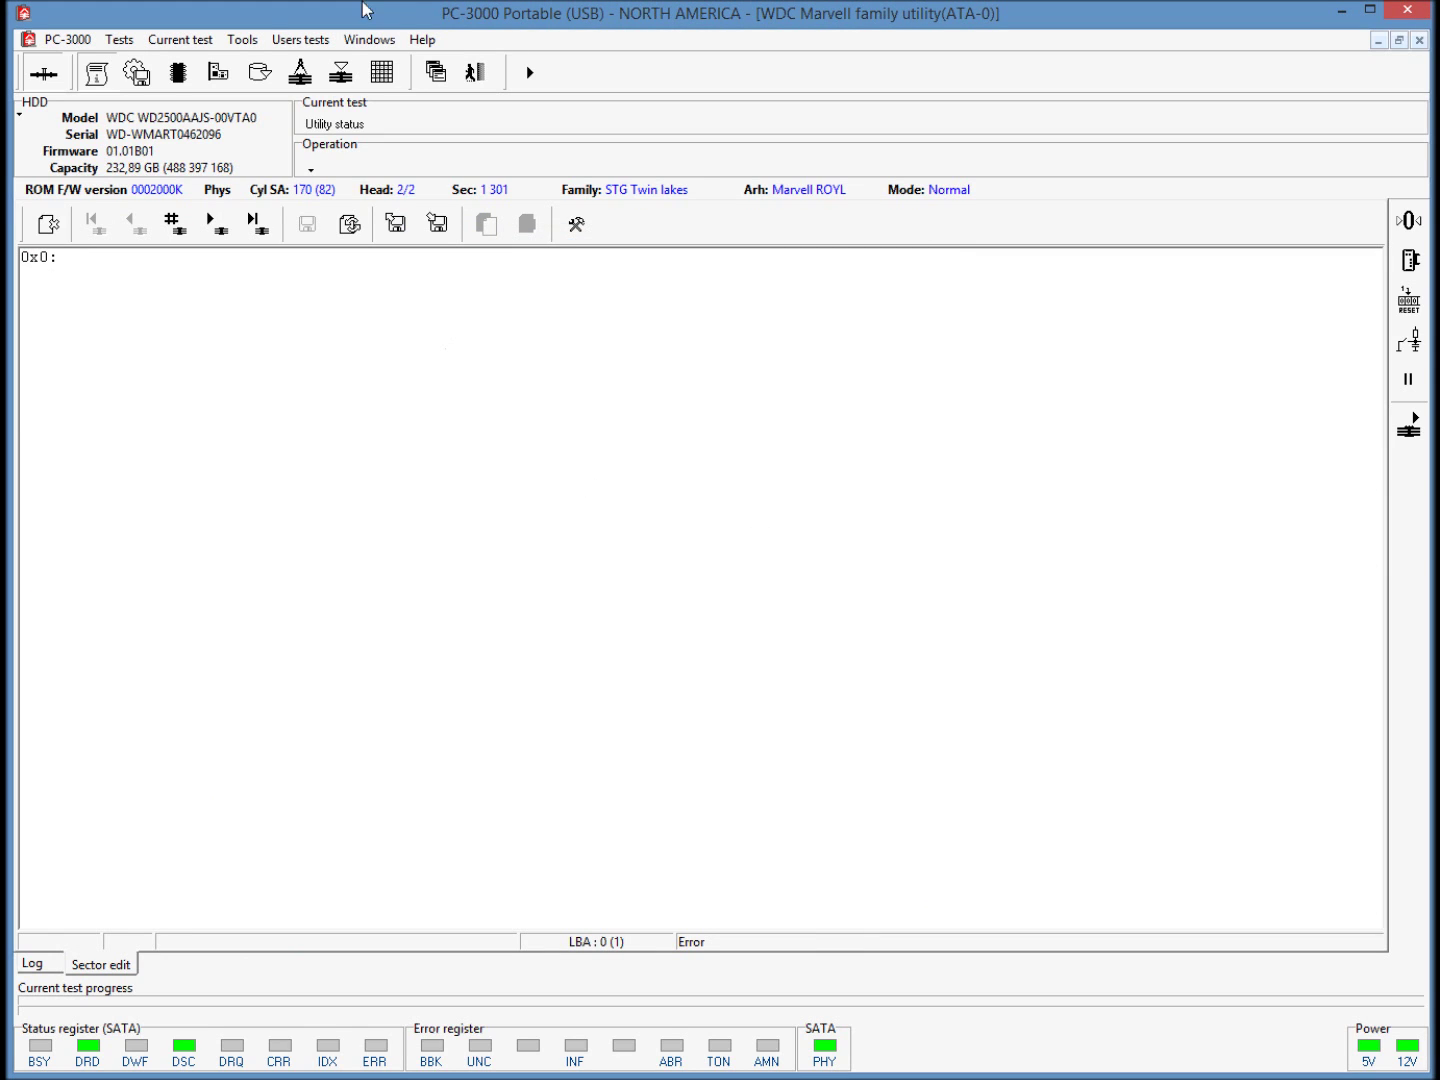
Step: Open the Modules directory utility extension, sort it by ID and view the contents of Translator module 0031
{"action": "left_click", "coordinate": [240, 40]}
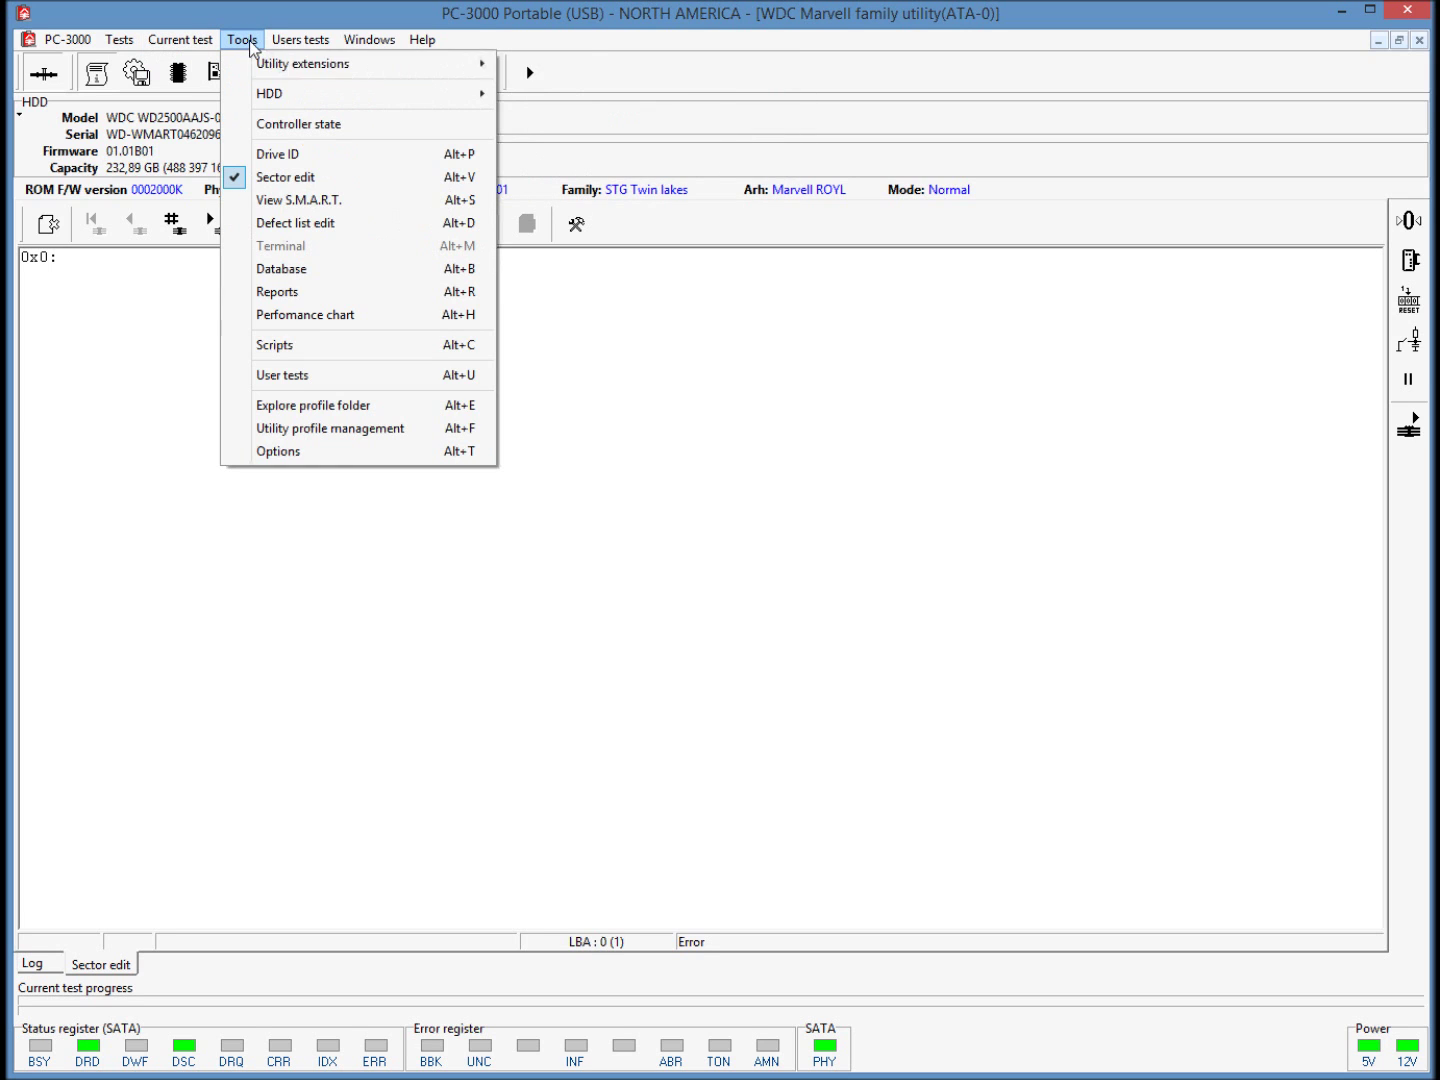
{"action": "mouse_move", "coordinate": [448, 65]}
{"action": "left_click", "coordinate": [534, 62]}
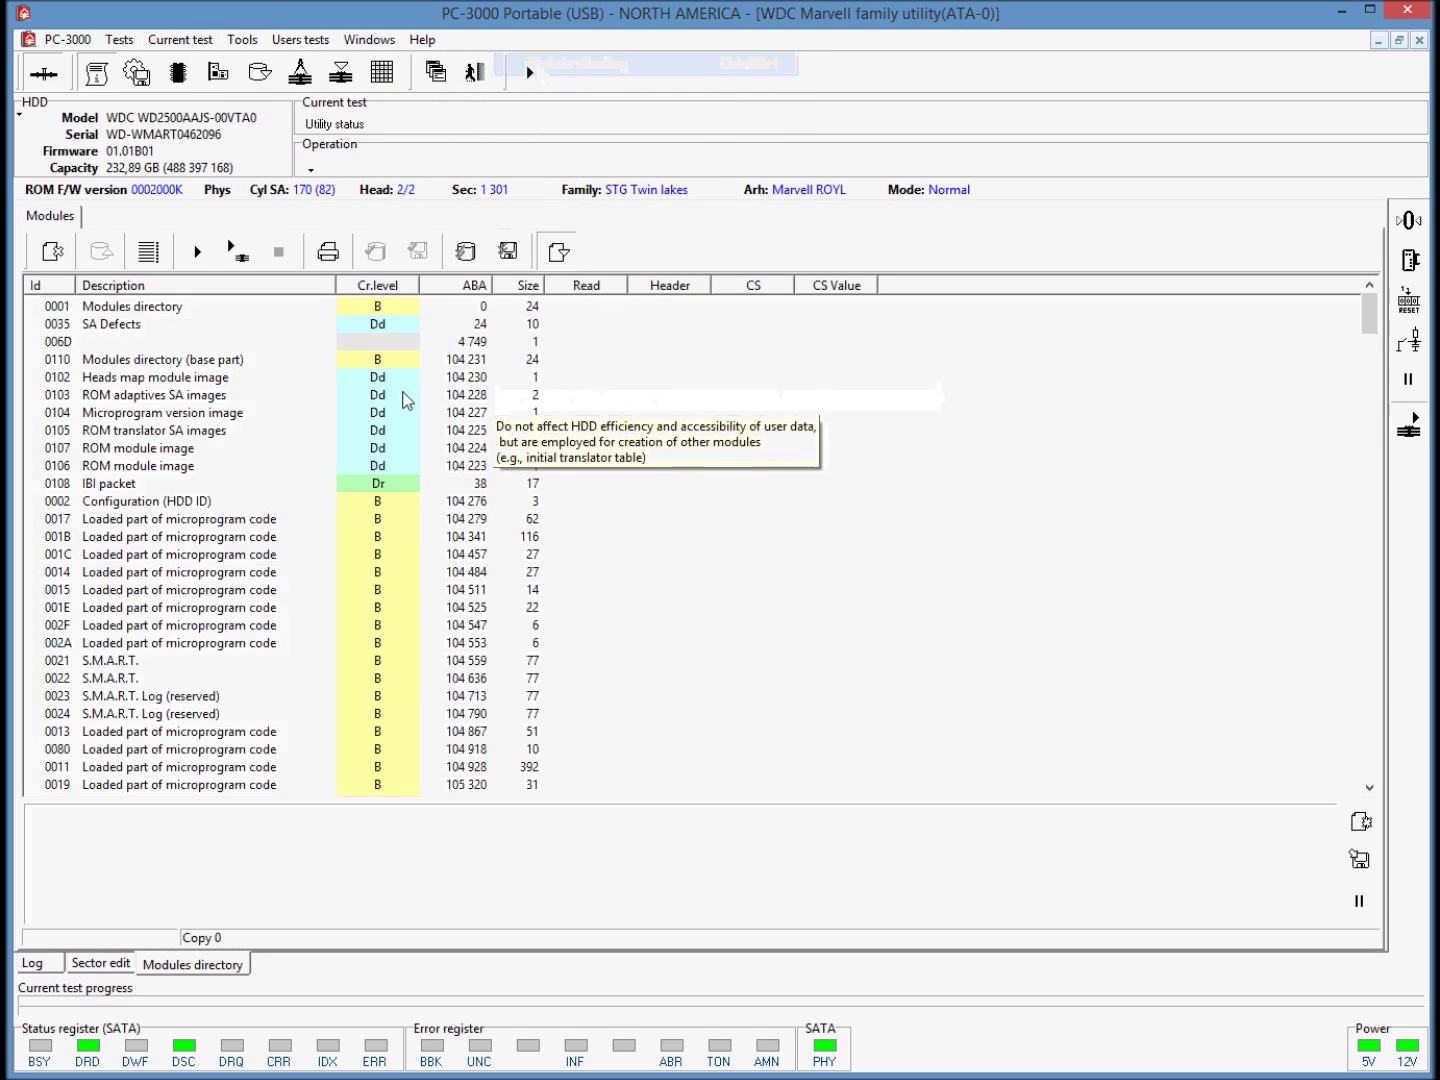
{"action": "left_click", "coordinate": [61, 287]}
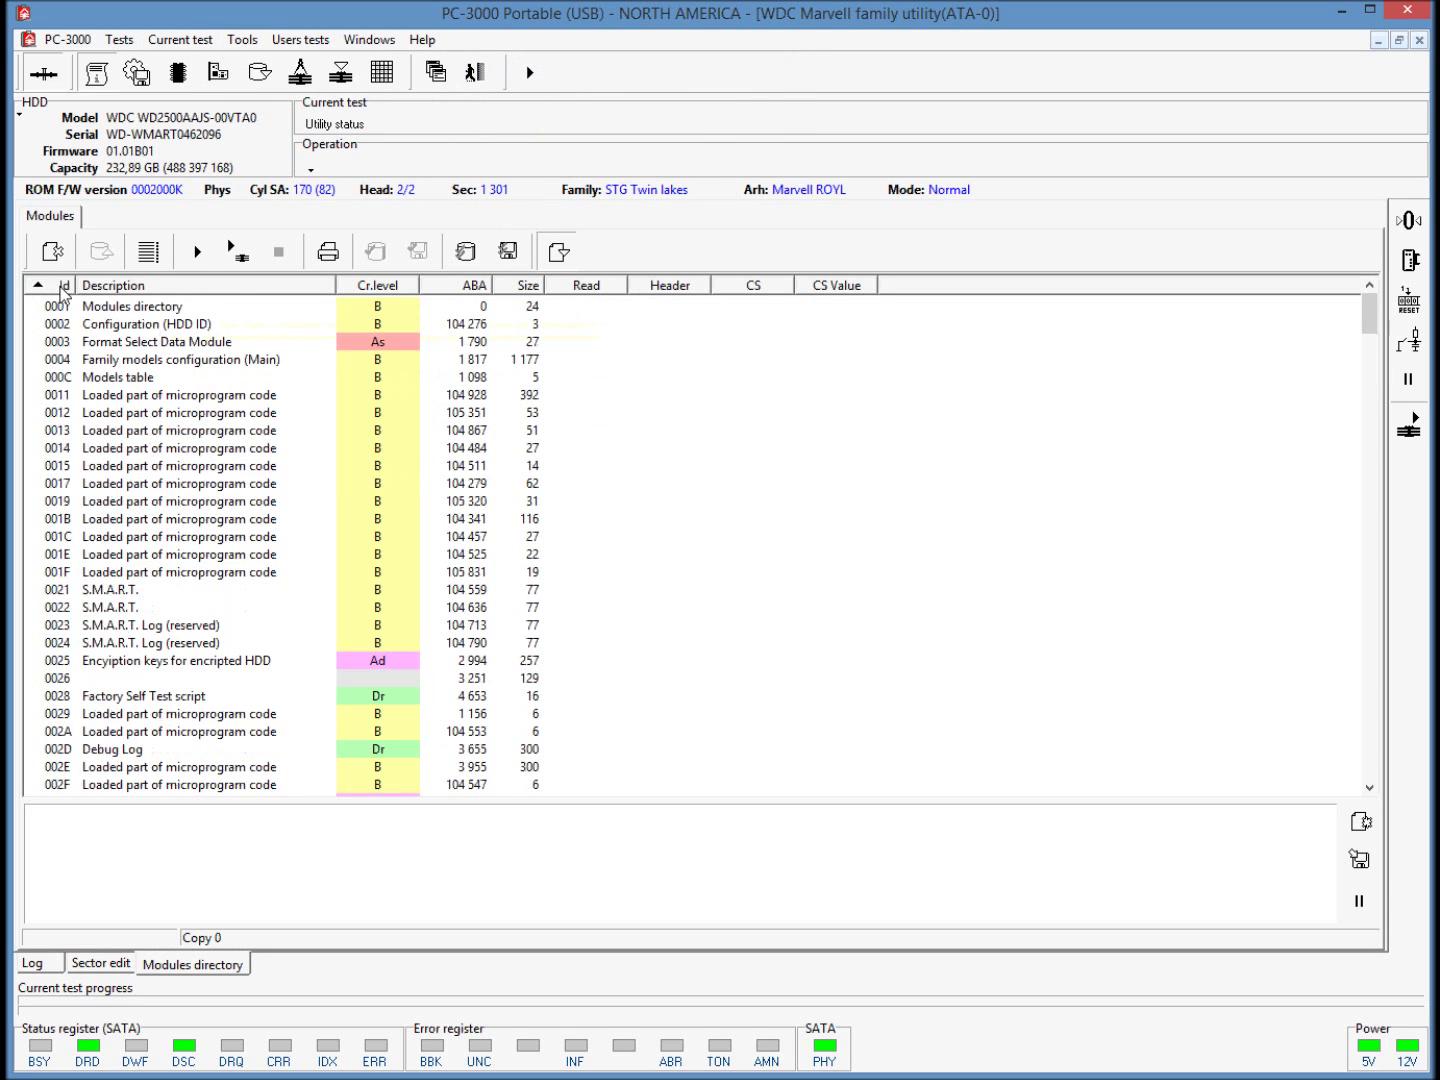
{"action": "left_click", "coordinate": [151, 655]}
{"action": "scroll", "coordinate": [152, 650], "scroll_direction": "down", "scroll_amount": 3}
{"action": "left_click", "coordinate": [152, 644]}
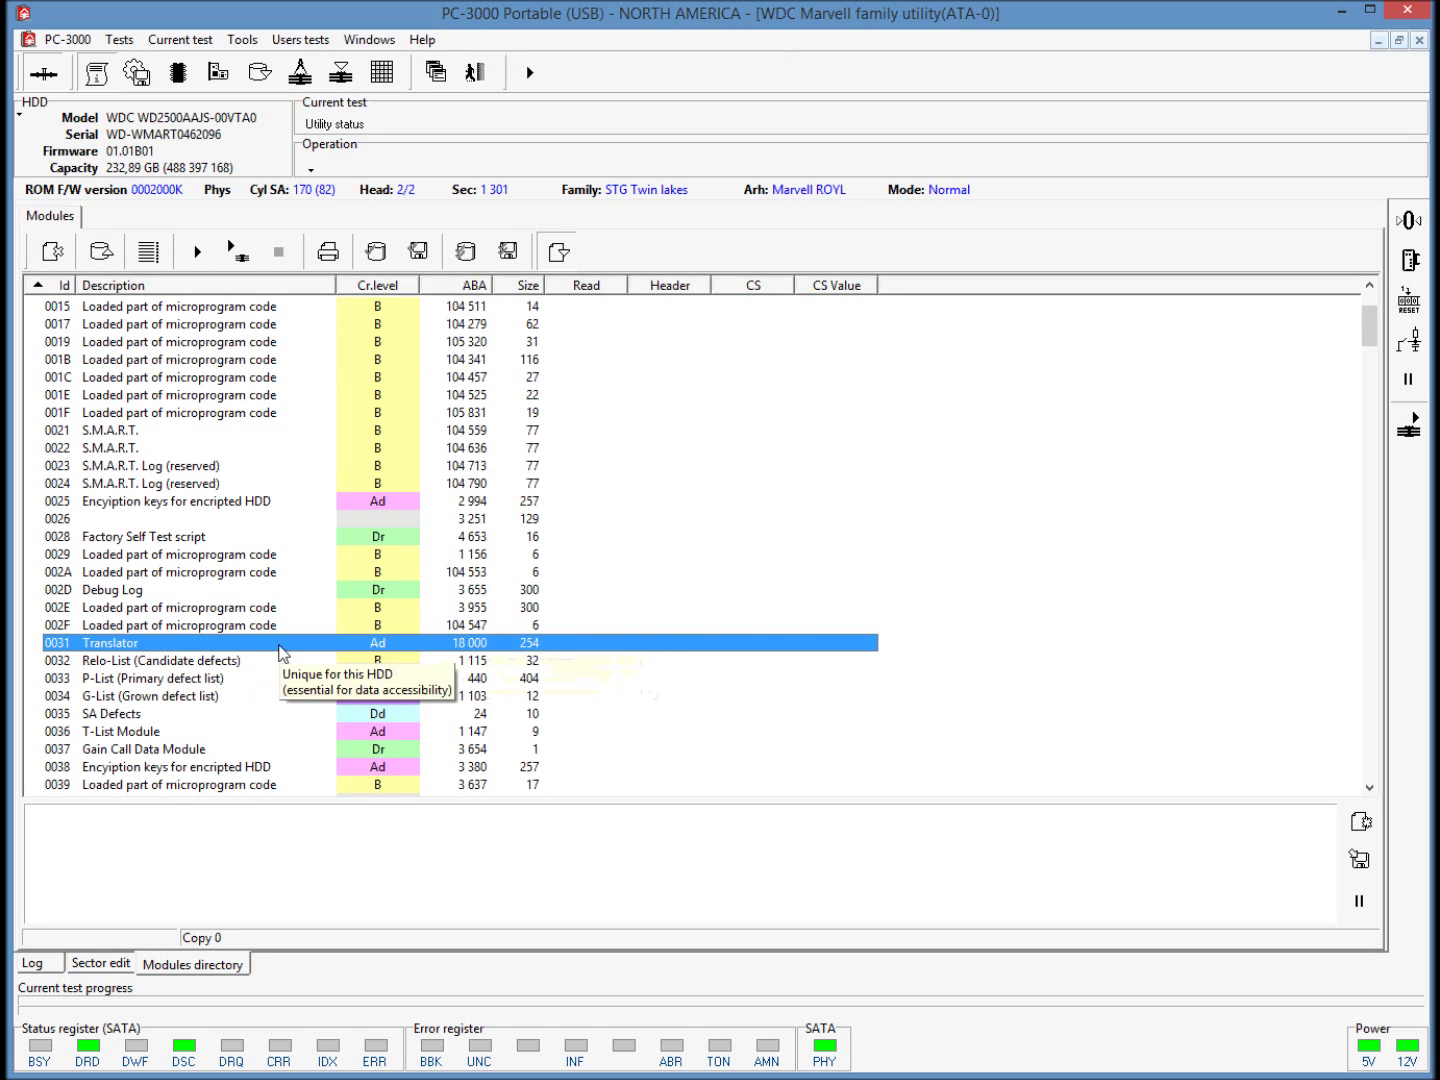
{"action": "double_click", "coordinate": [123, 650]}
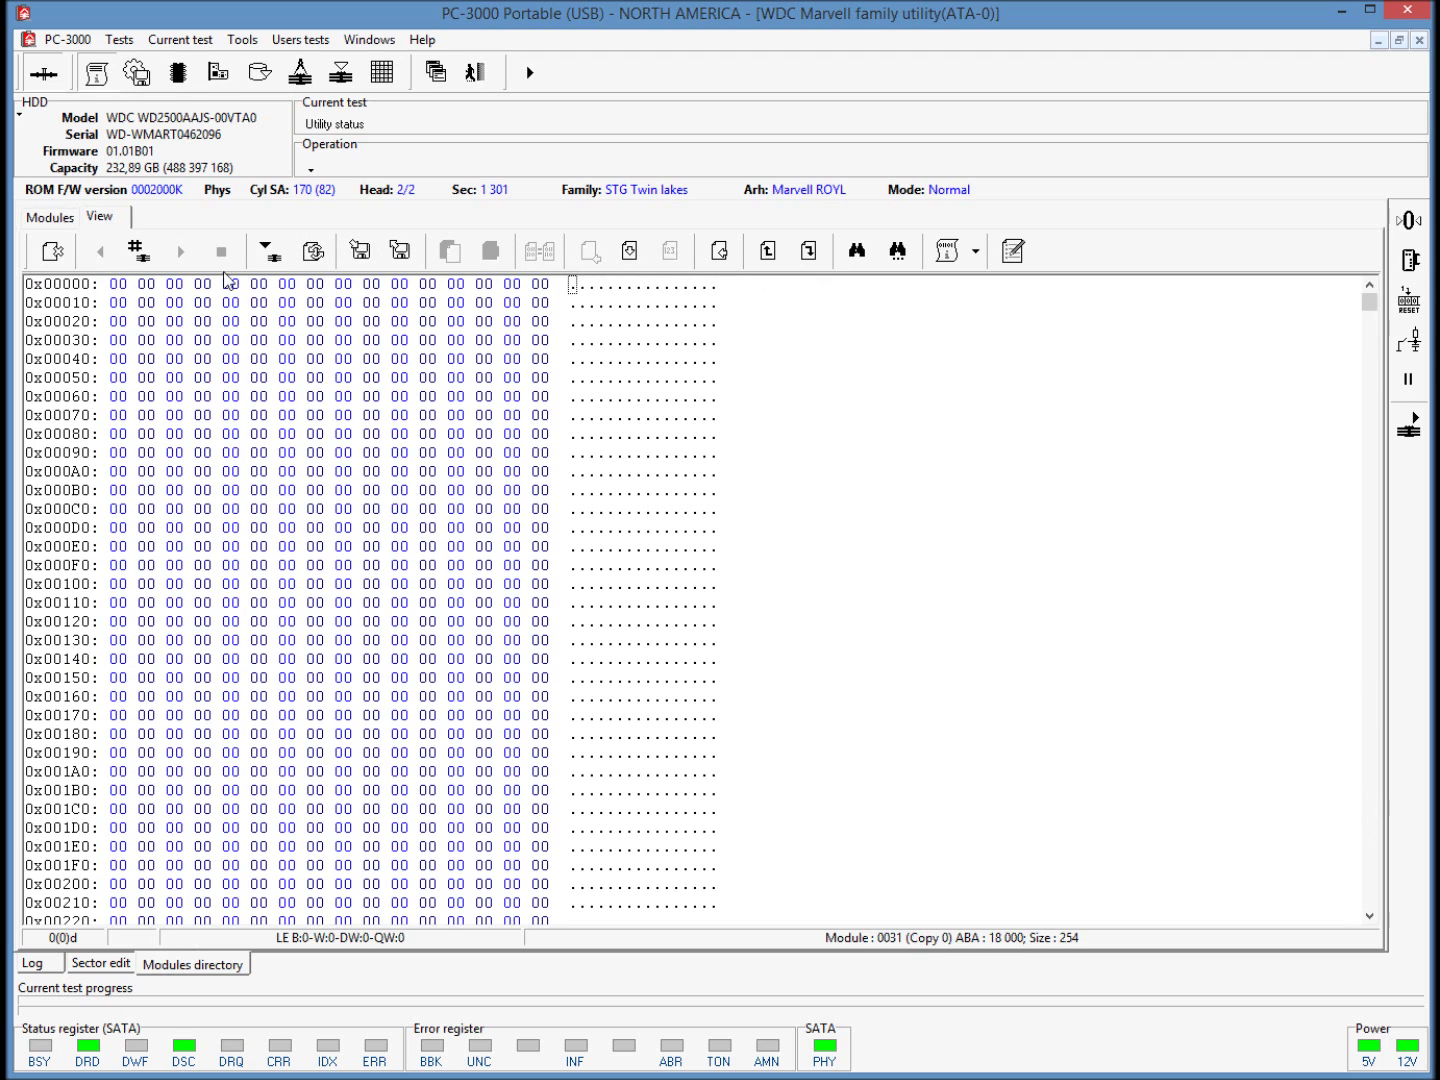
Step: Load 31_0-OK.rpm from the Data folder into the viewed module 0031 from offset 0x00000, listing files of any type
{"action": "left_click_drag", "start_coordinate": [1372, 319], "coordinate": [1346, 289]}
{"action": "left_click_drag", "start_coordinate": [117, 284], "coordinate": [200, 500]}
{"action": "left_click", "coordinate": [231, 396]}
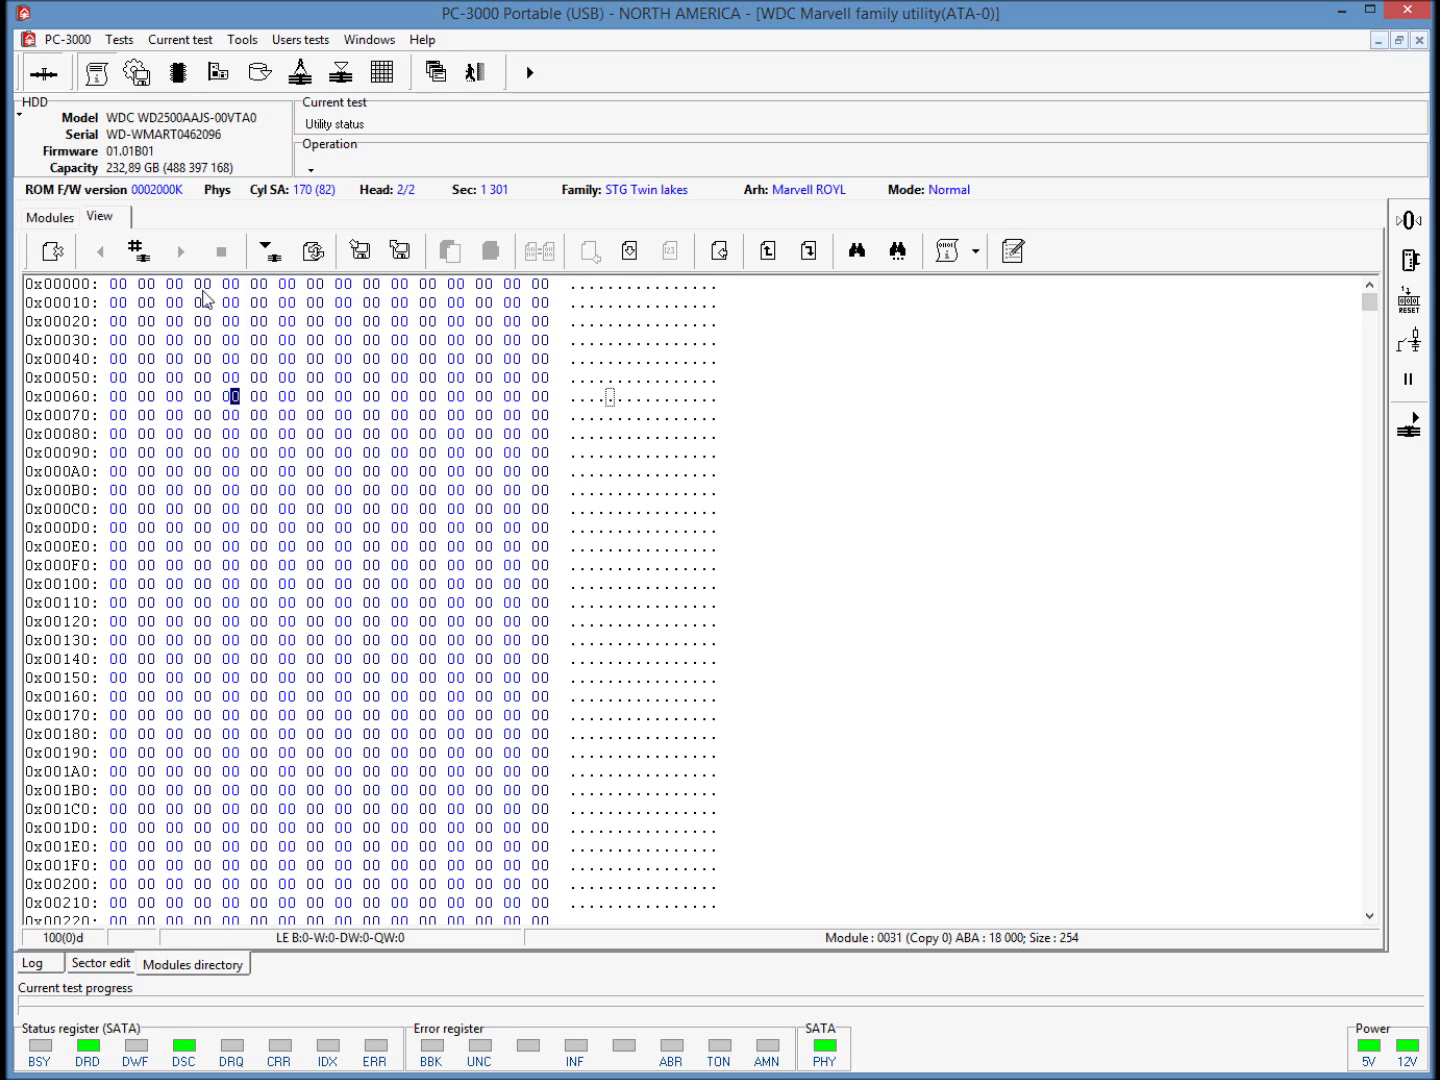
{"action": "left_click", "coordinate": [114, 284]}
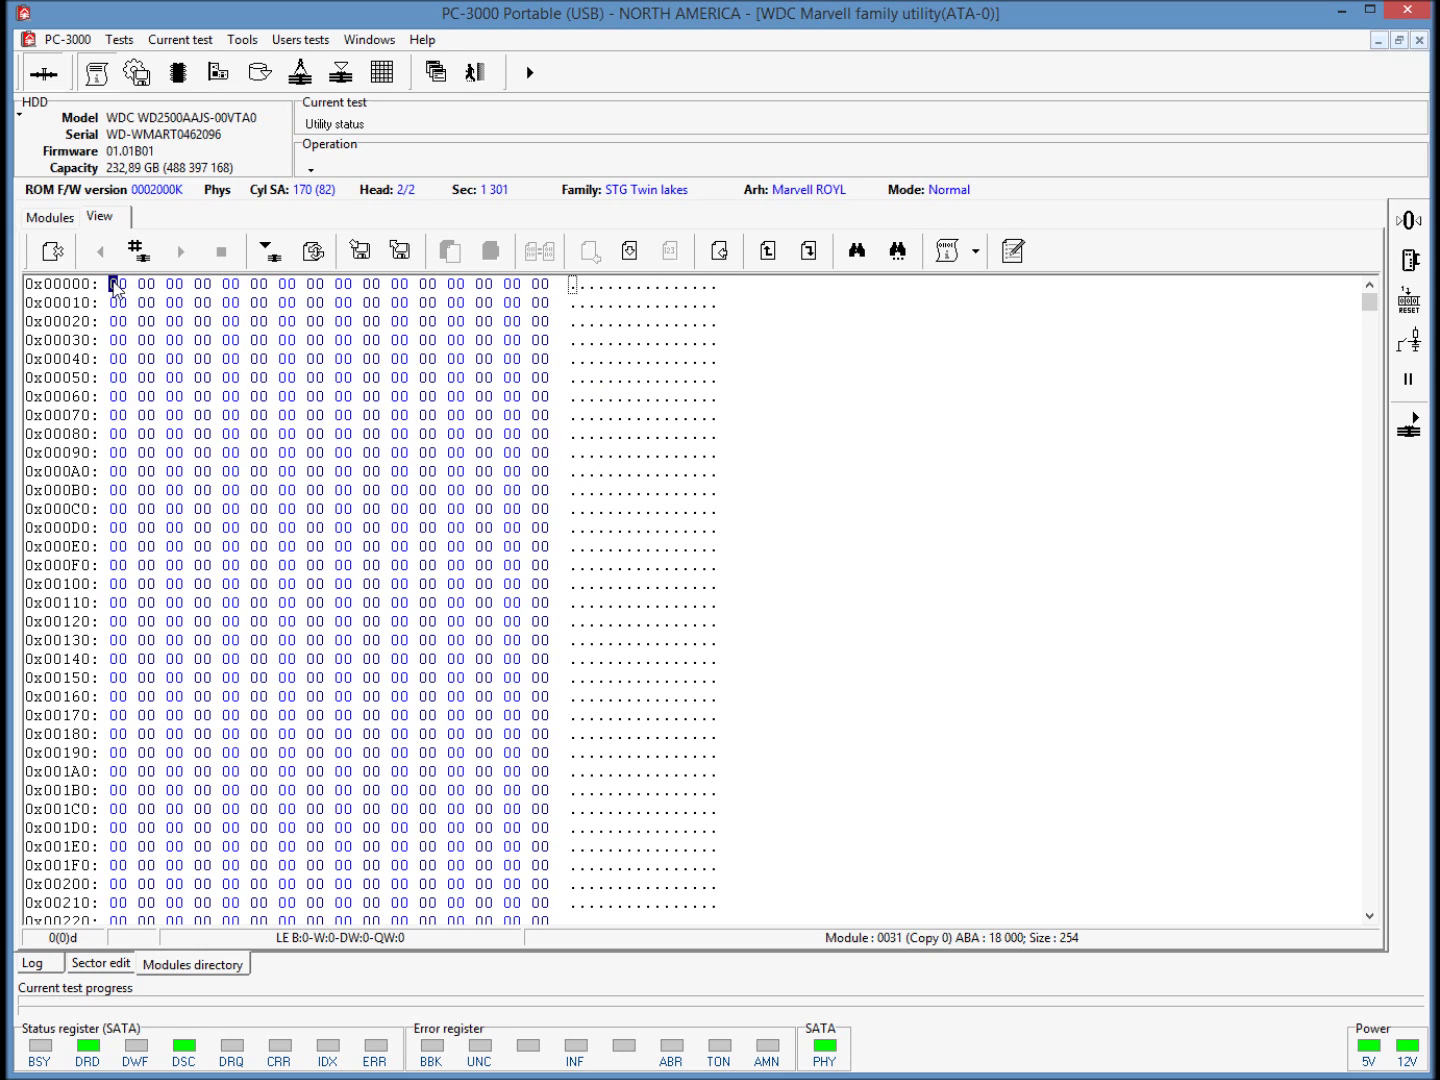
{"action": "left_click", "coordinate": [413, 256]}
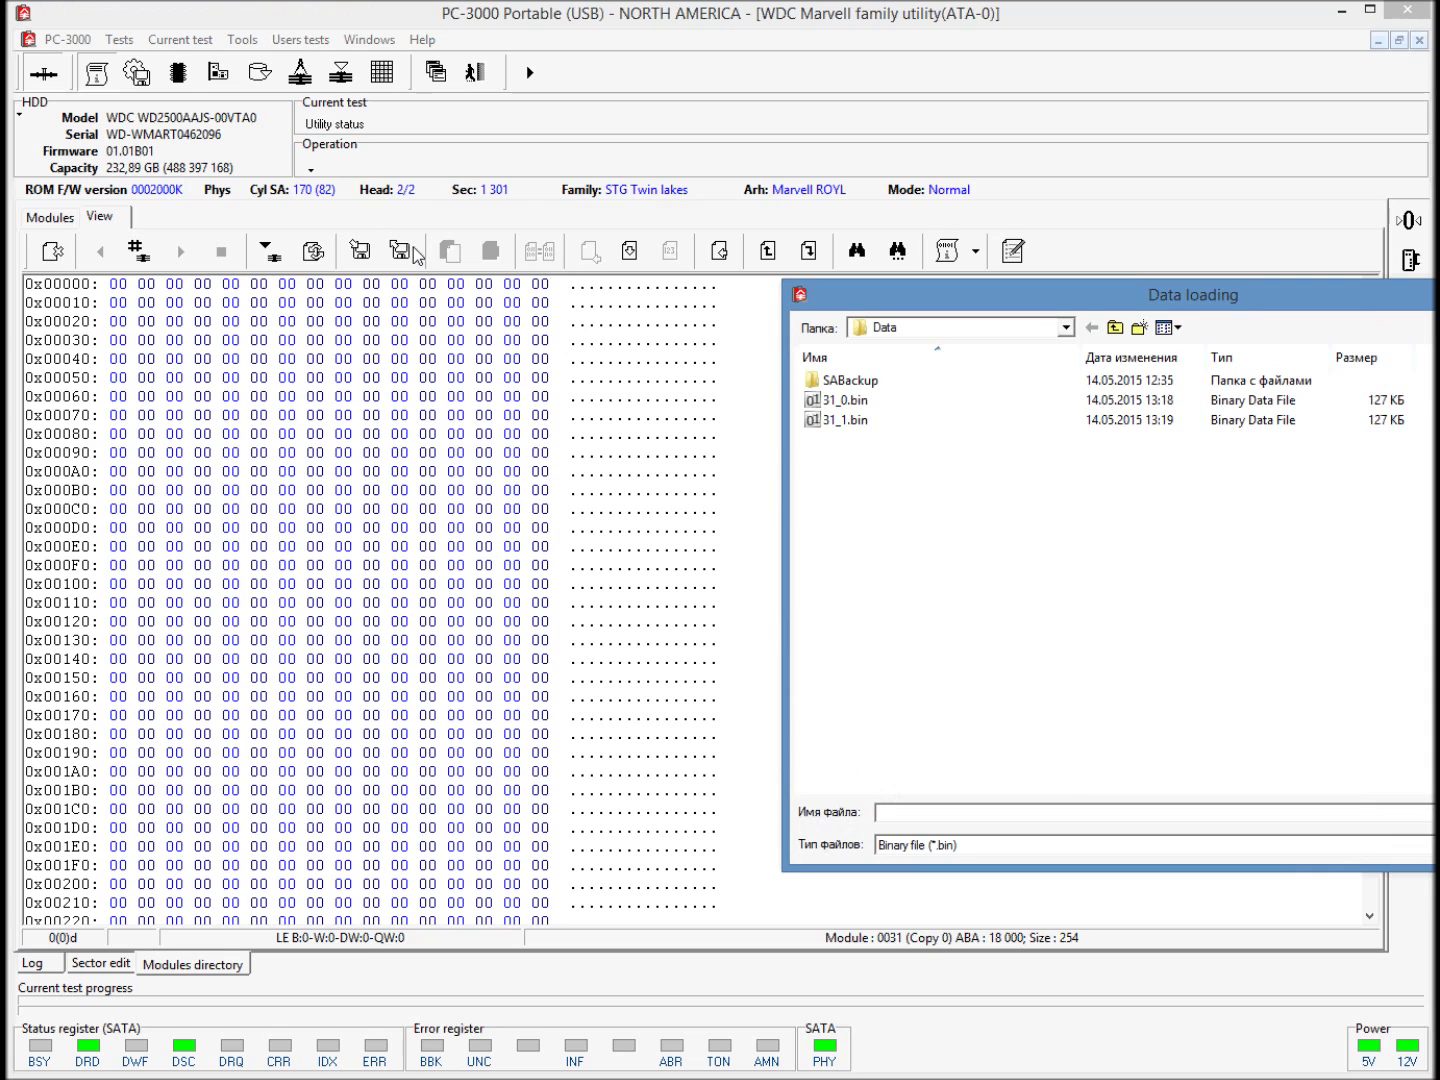
{"action": "left_click", "coordinate": [900, 845]}
{"action": "left_click", "coordinate": [921, 878]}
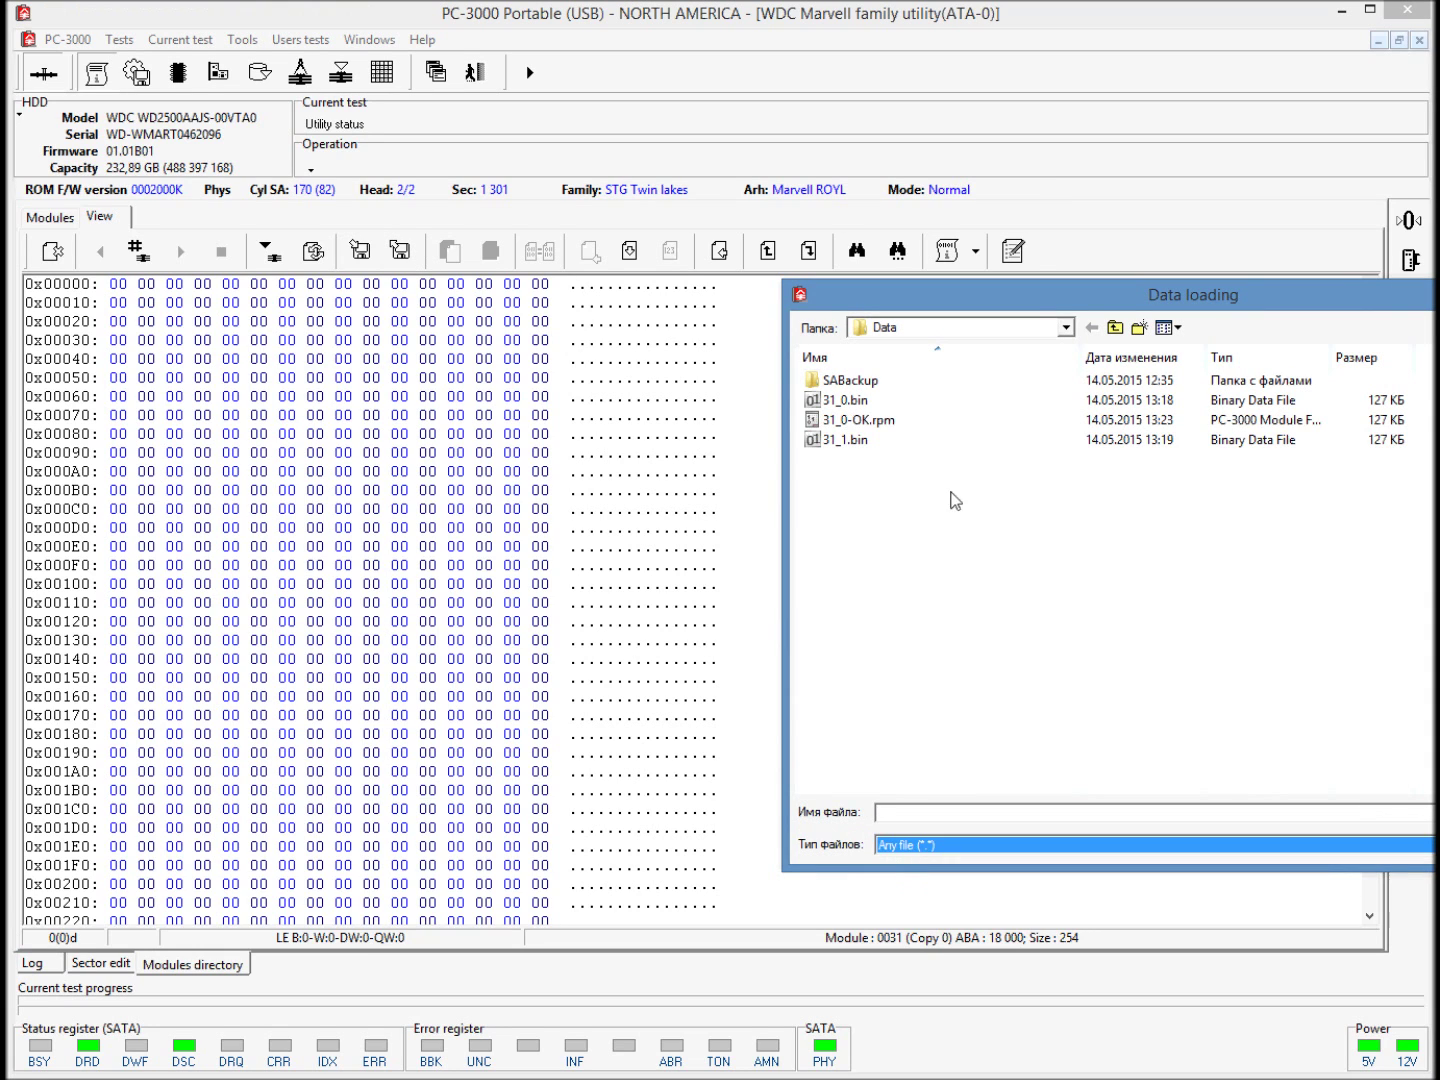
{"action": "left_click", "coordinate": [878, 420]}
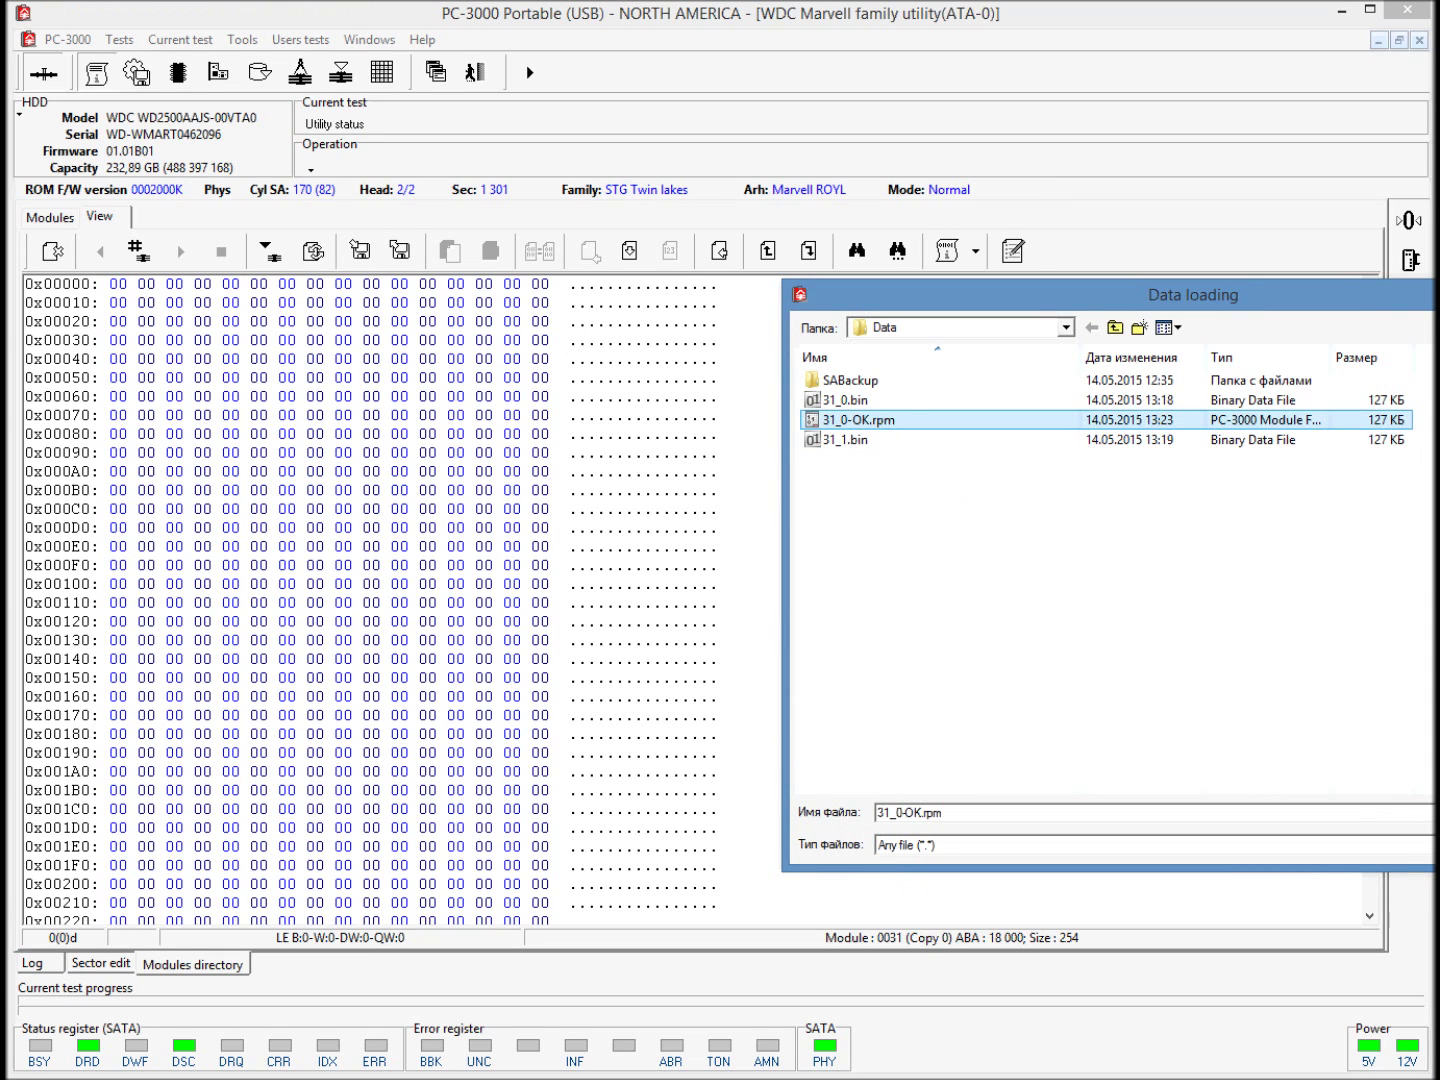
{"action": "key", "text": "Return"}
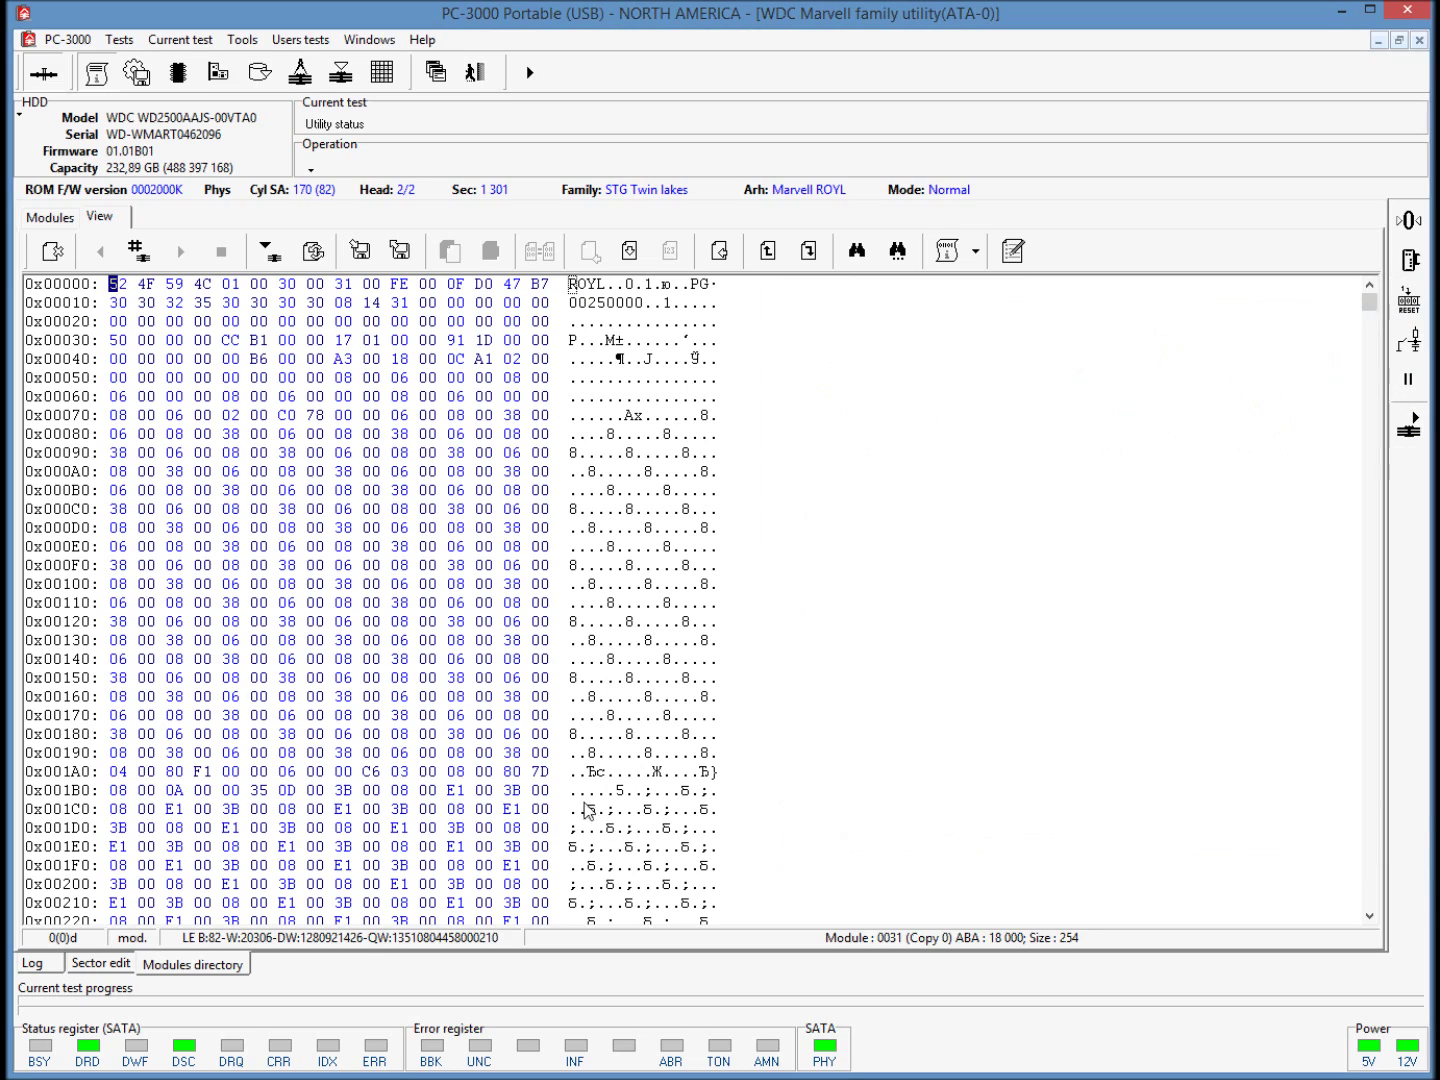
Step: Verify the loaded module's checksum with WD Marvell CS check and write the module into the SA of the drive
{"action": "left_click", "coordinate": [975, 251]}
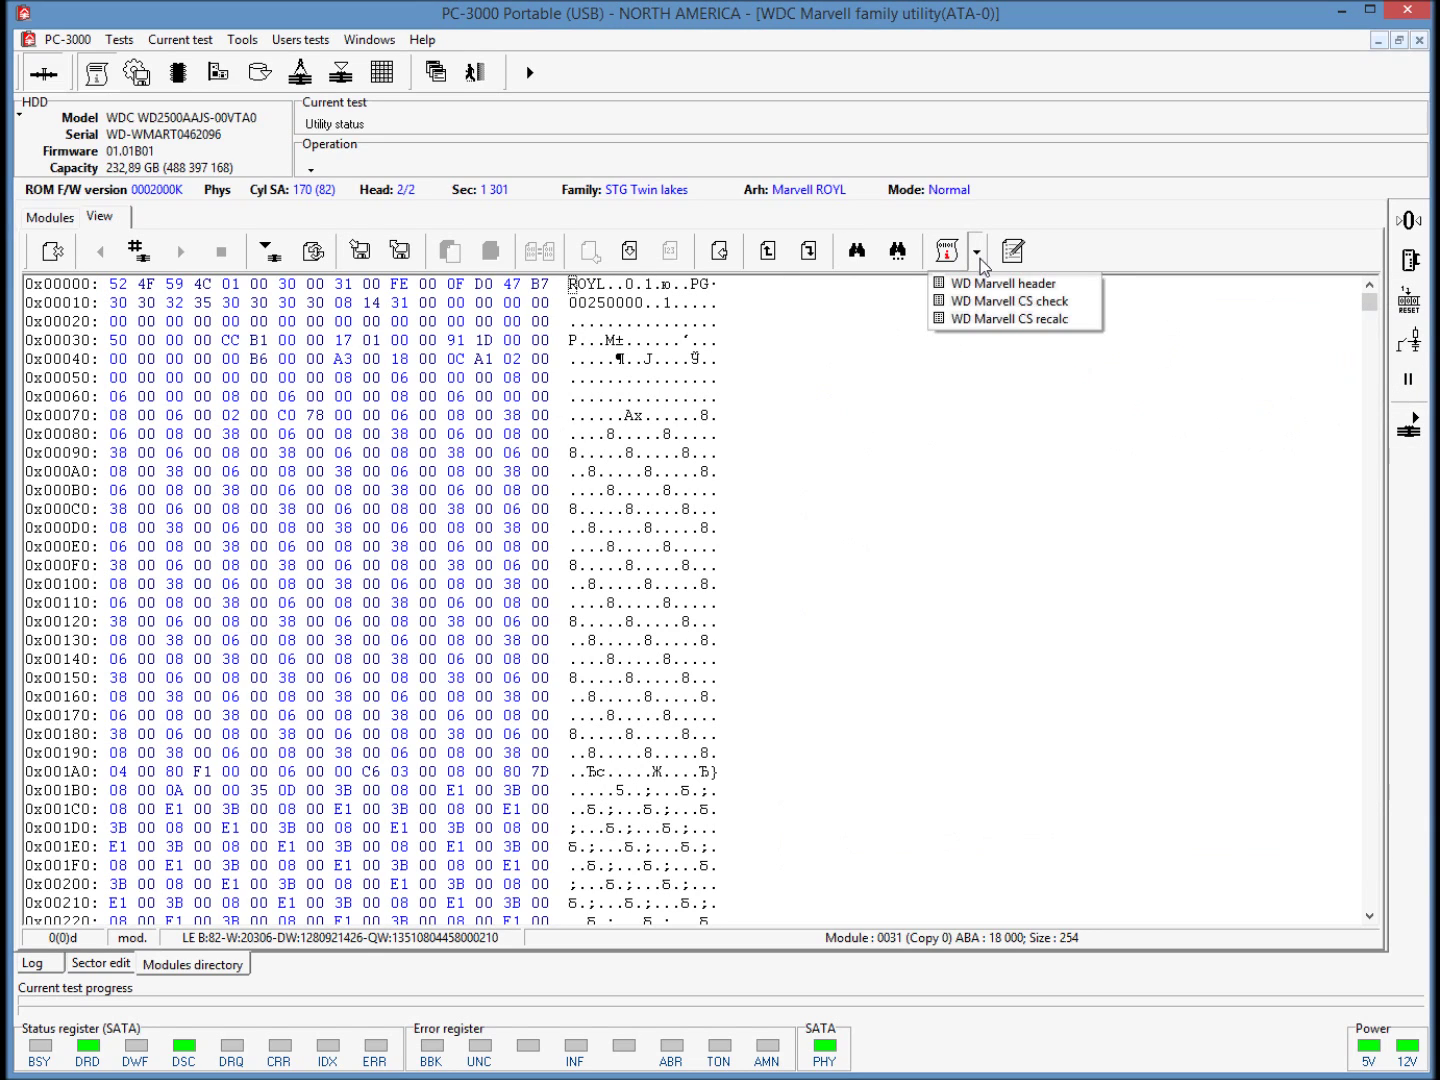
{"action": "left_click", "coordinate": [1003, 309]}
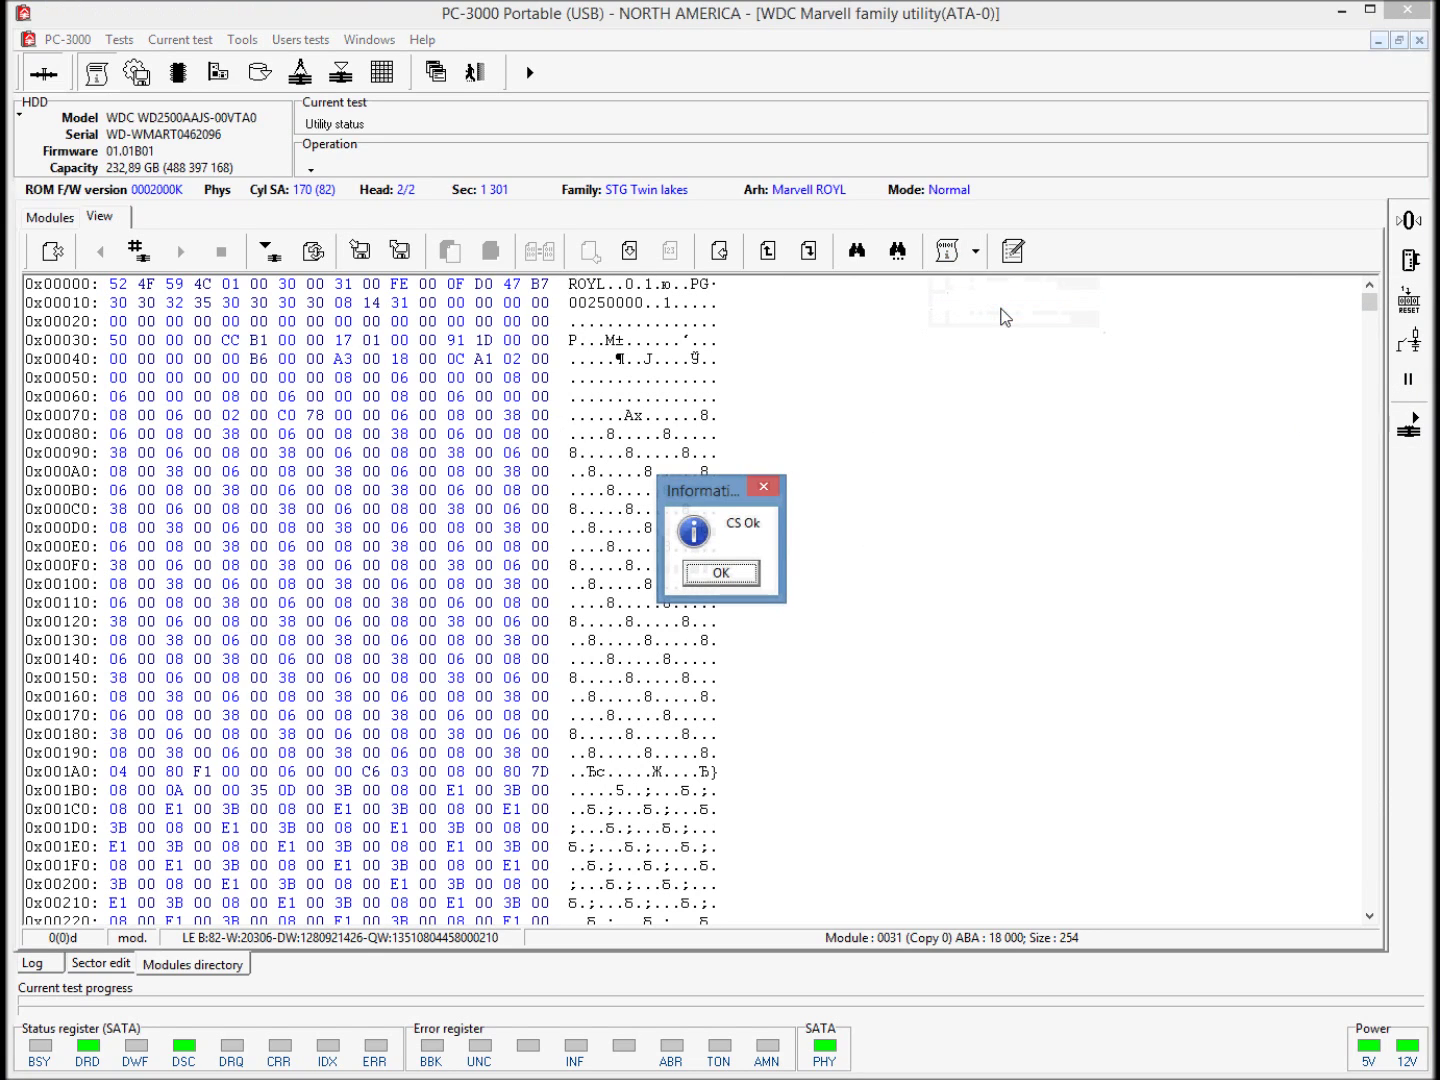
{"action": "left_click", "coordinate": [722, 573]}
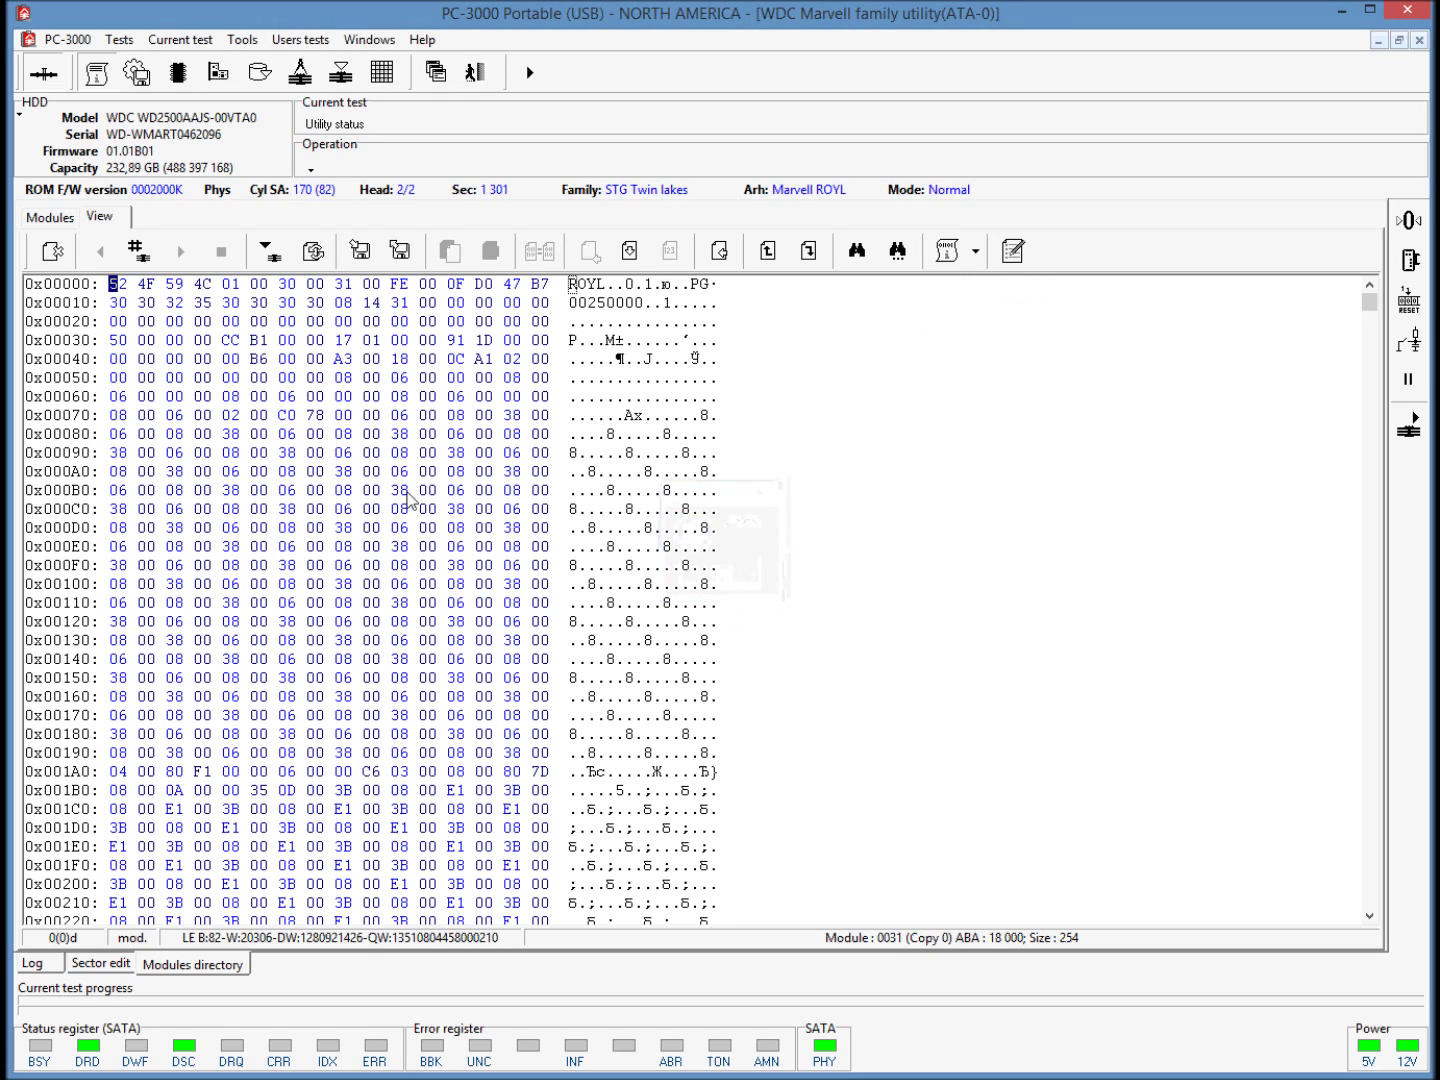
{"action": "left_click", "coordinate": [273, 256]}
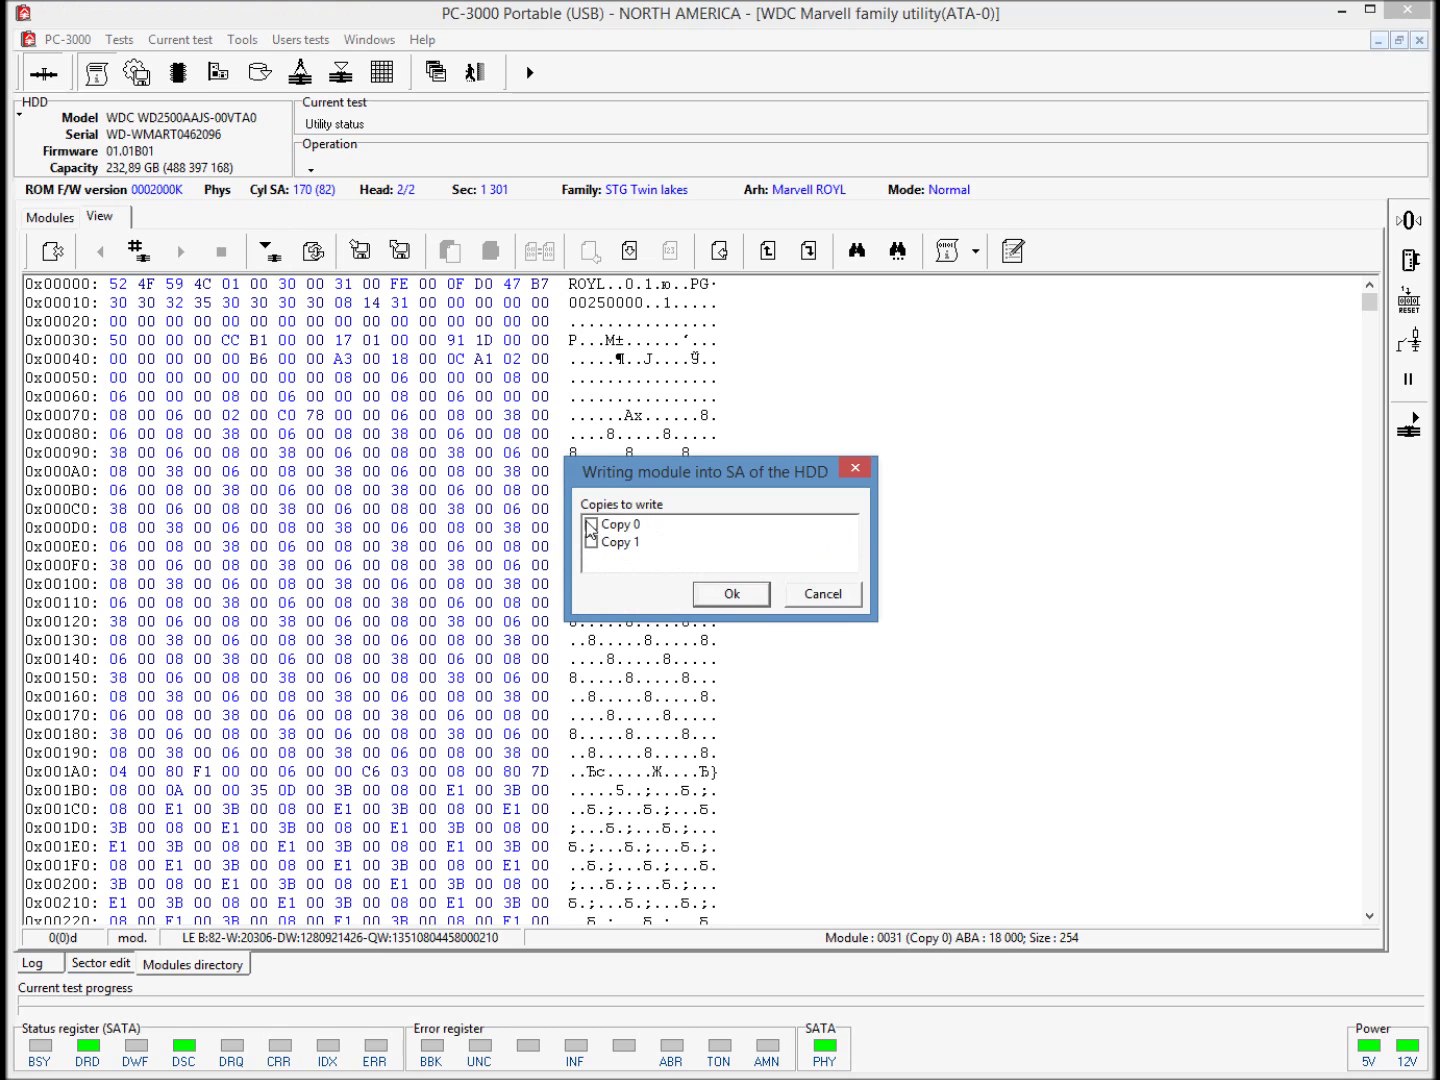
{"action": "left_click", "coordinate": [751, 594]}
{"action": "left_click", "coordinate": [678, 573]}
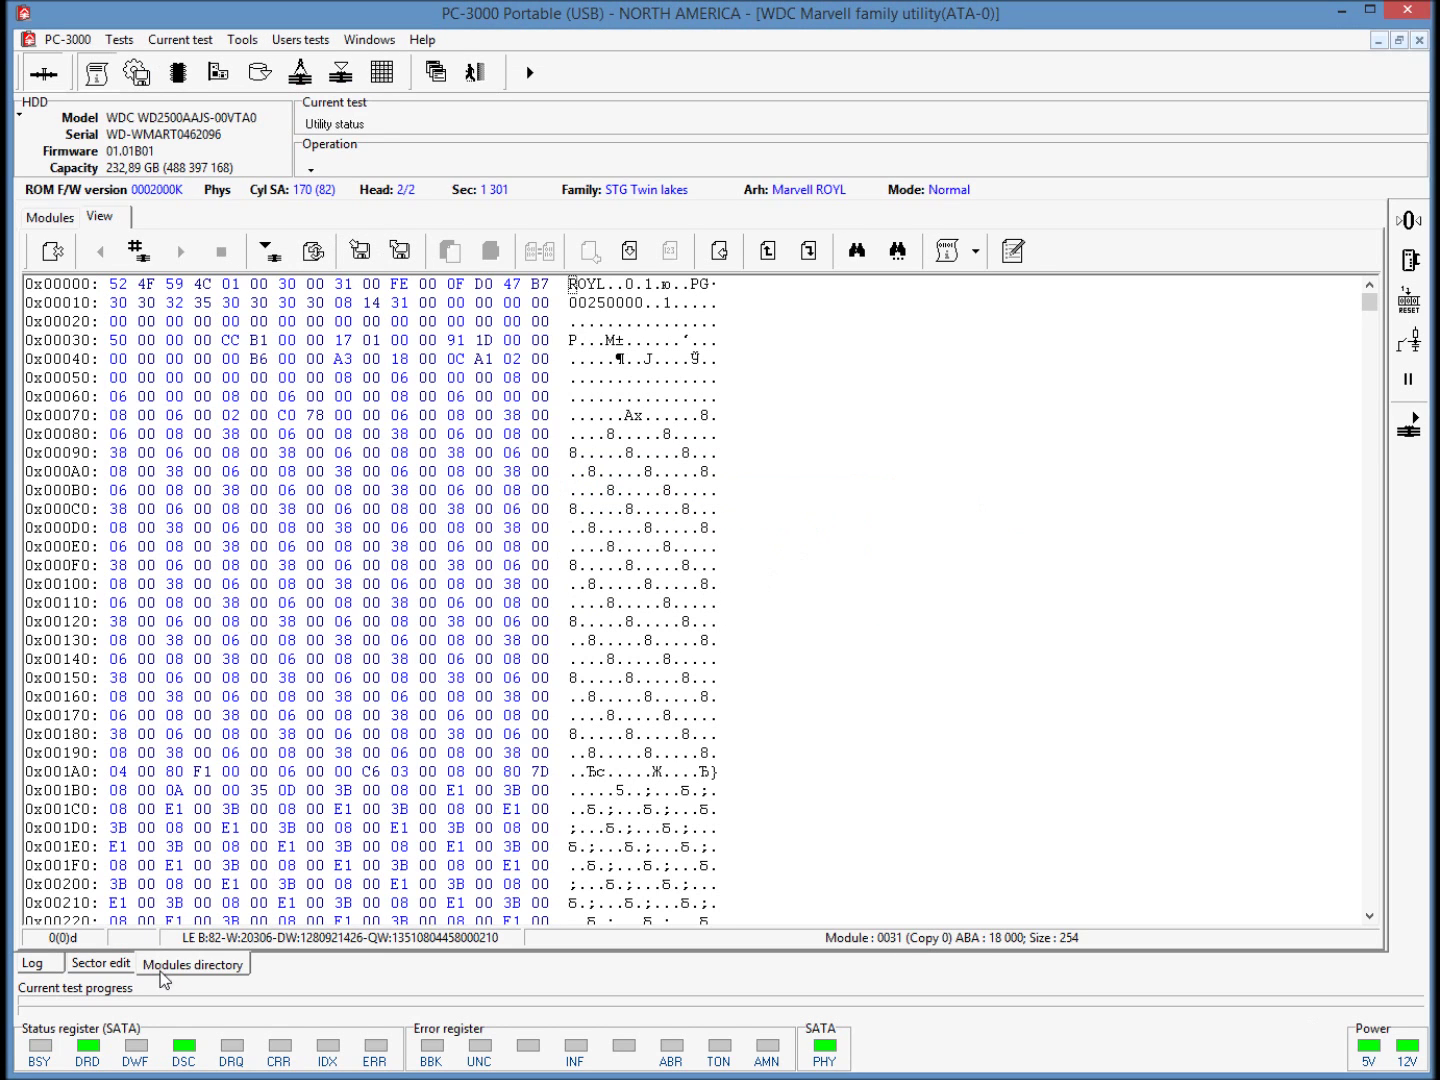
Step: Check module 0031 (Translator) in the modules directory, along with modules 002F, 0033, 0038 and 0022
{"action": "left_click", "coordinate": [64, 222]}
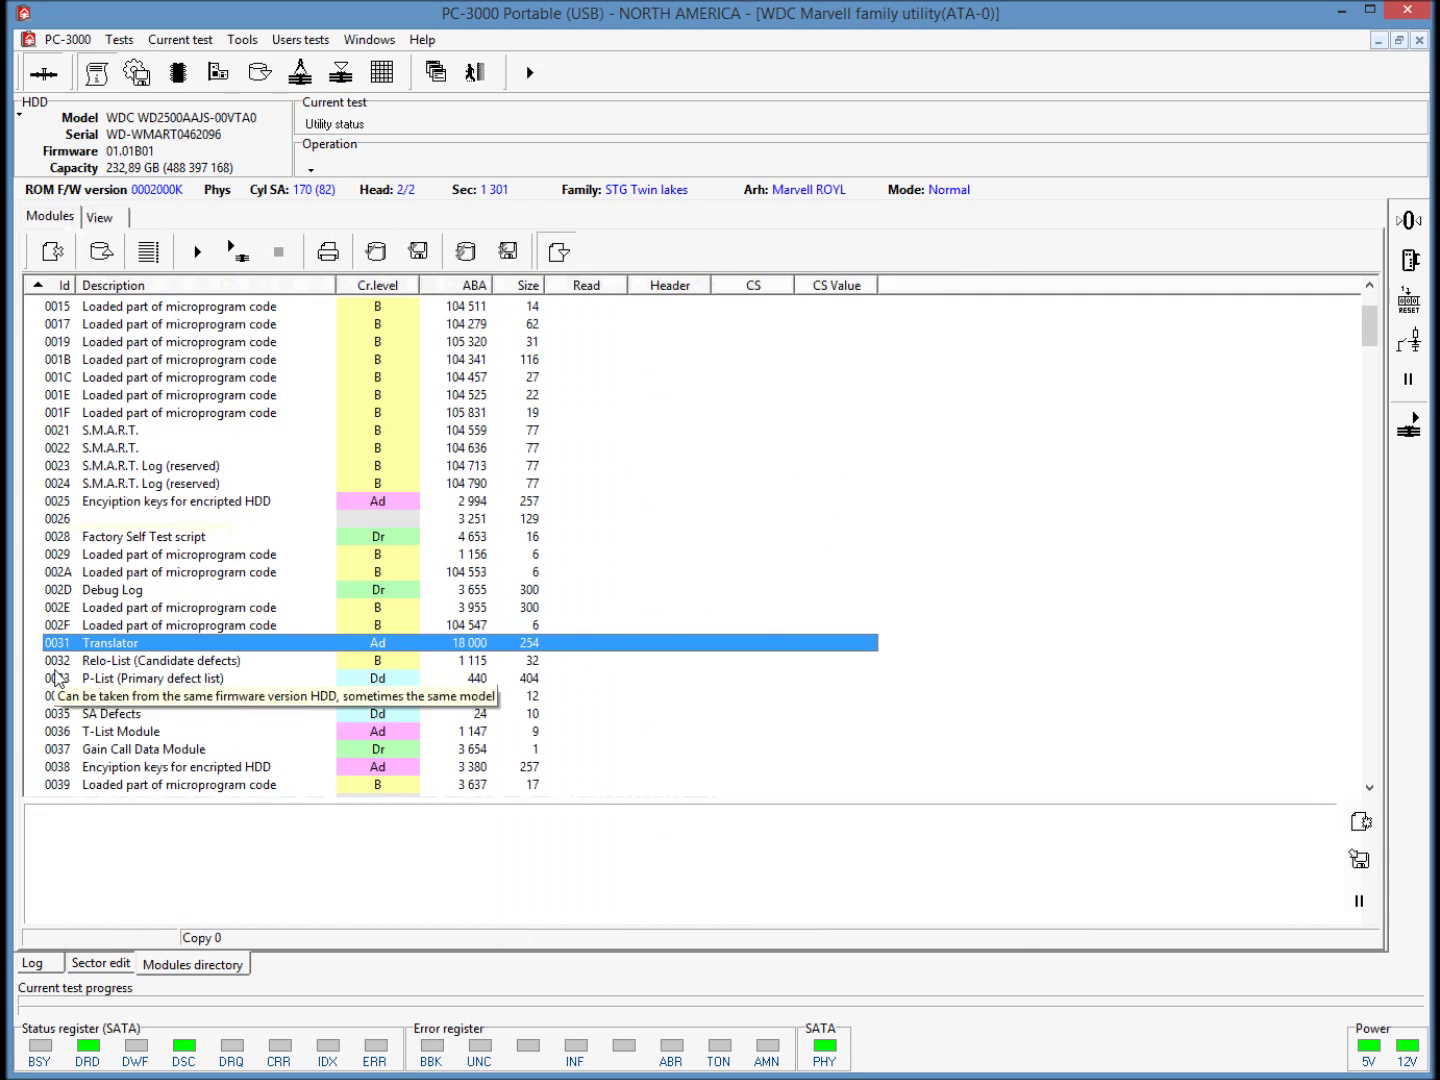
{"action": "right_click", "coordinate": [96, 648]}
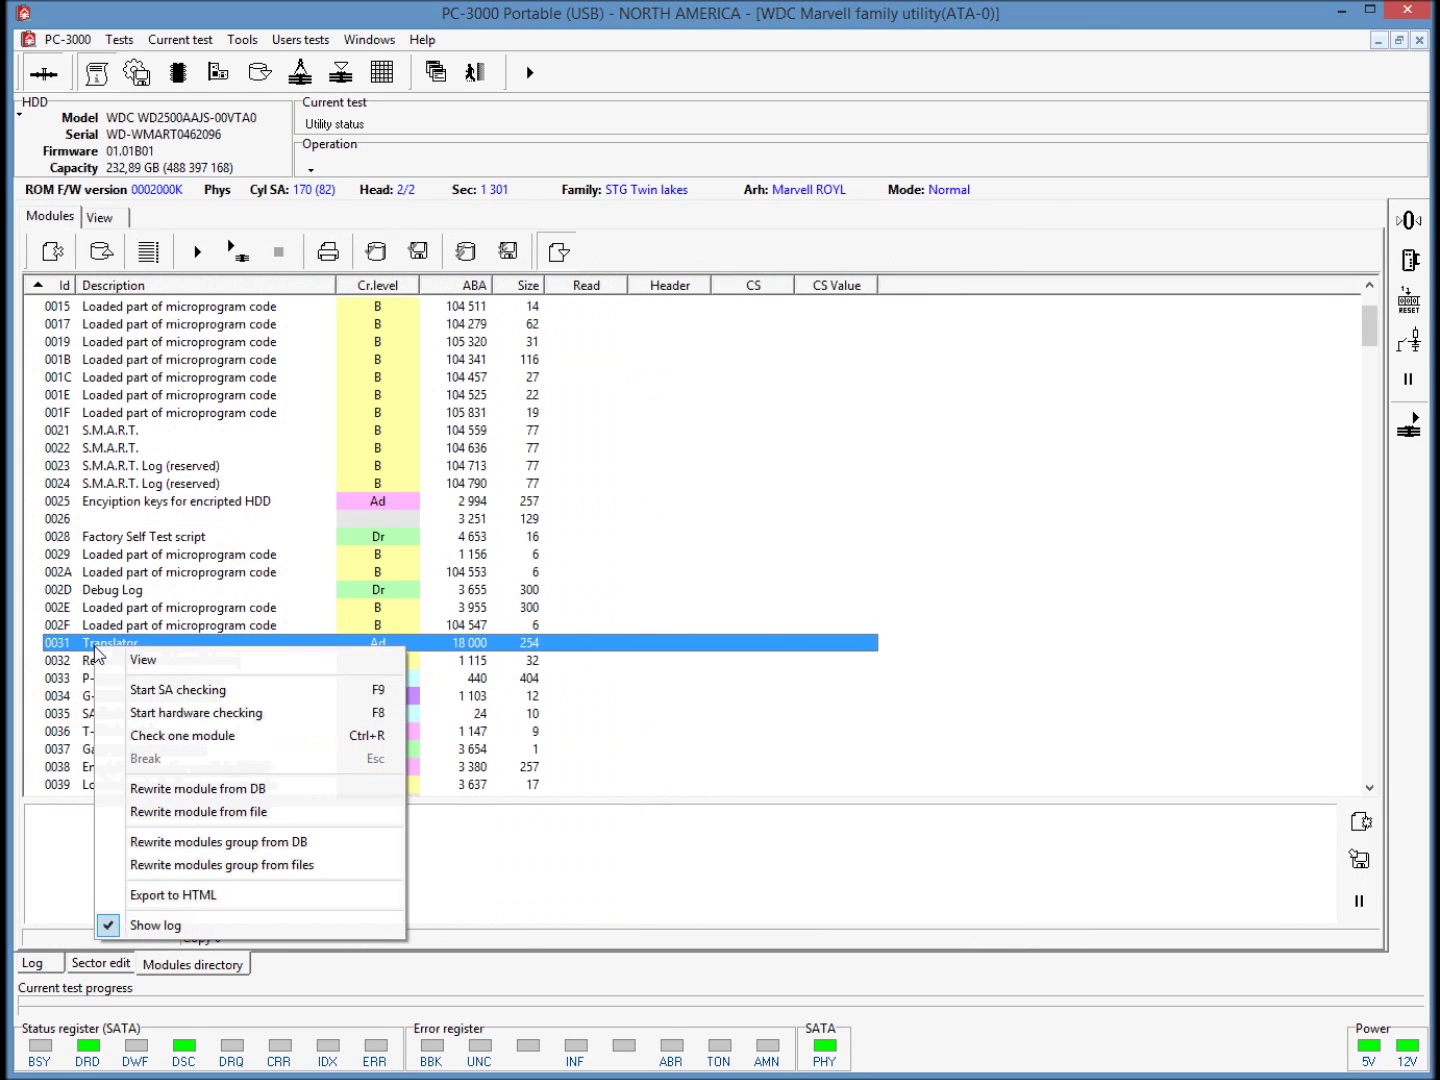
{"action": "left_click", "coordinate": [187, 735]}
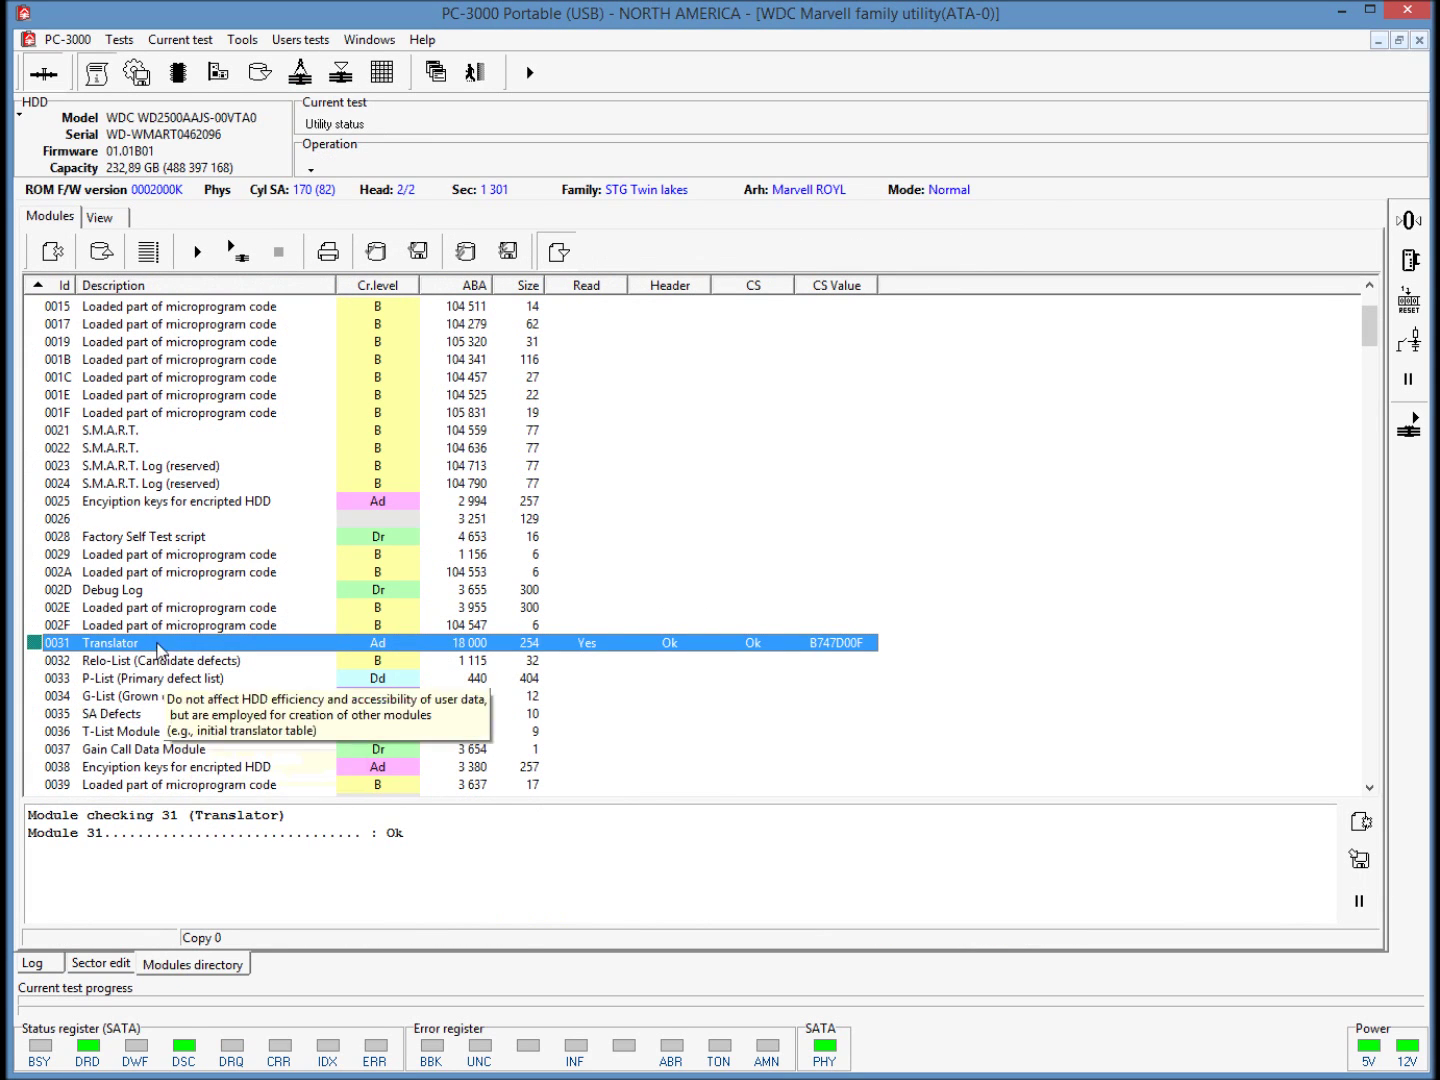
{"action": "left_click", "coordinate": [179, 626]}
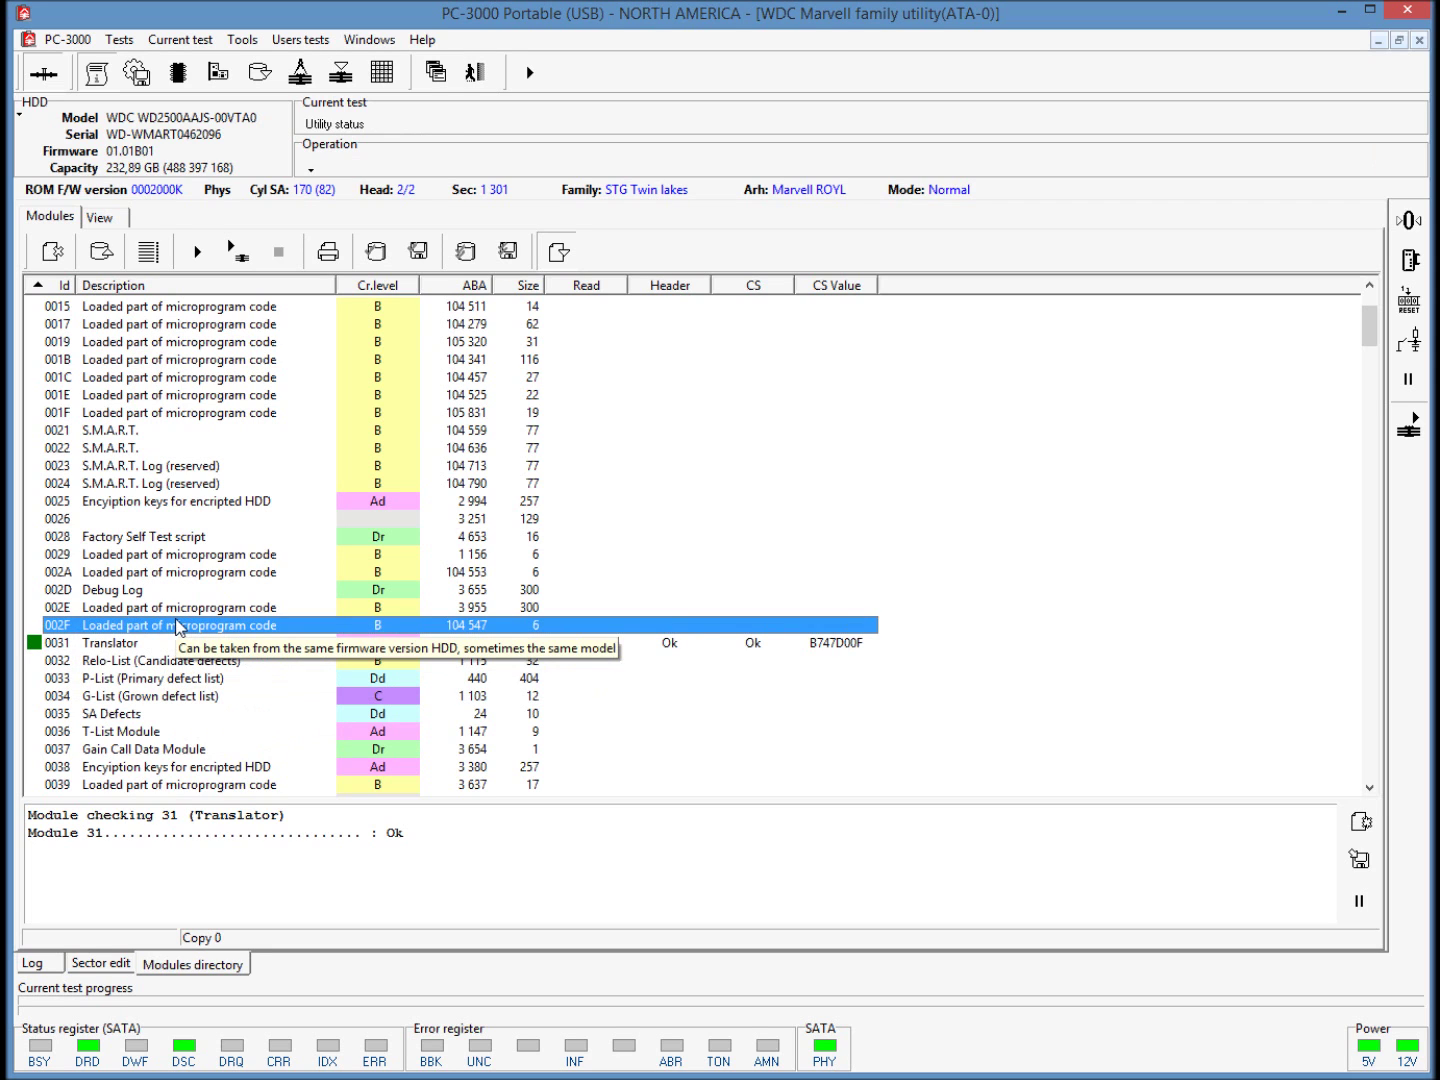
{"action": "left_click", "coordinate": [122, 450]}
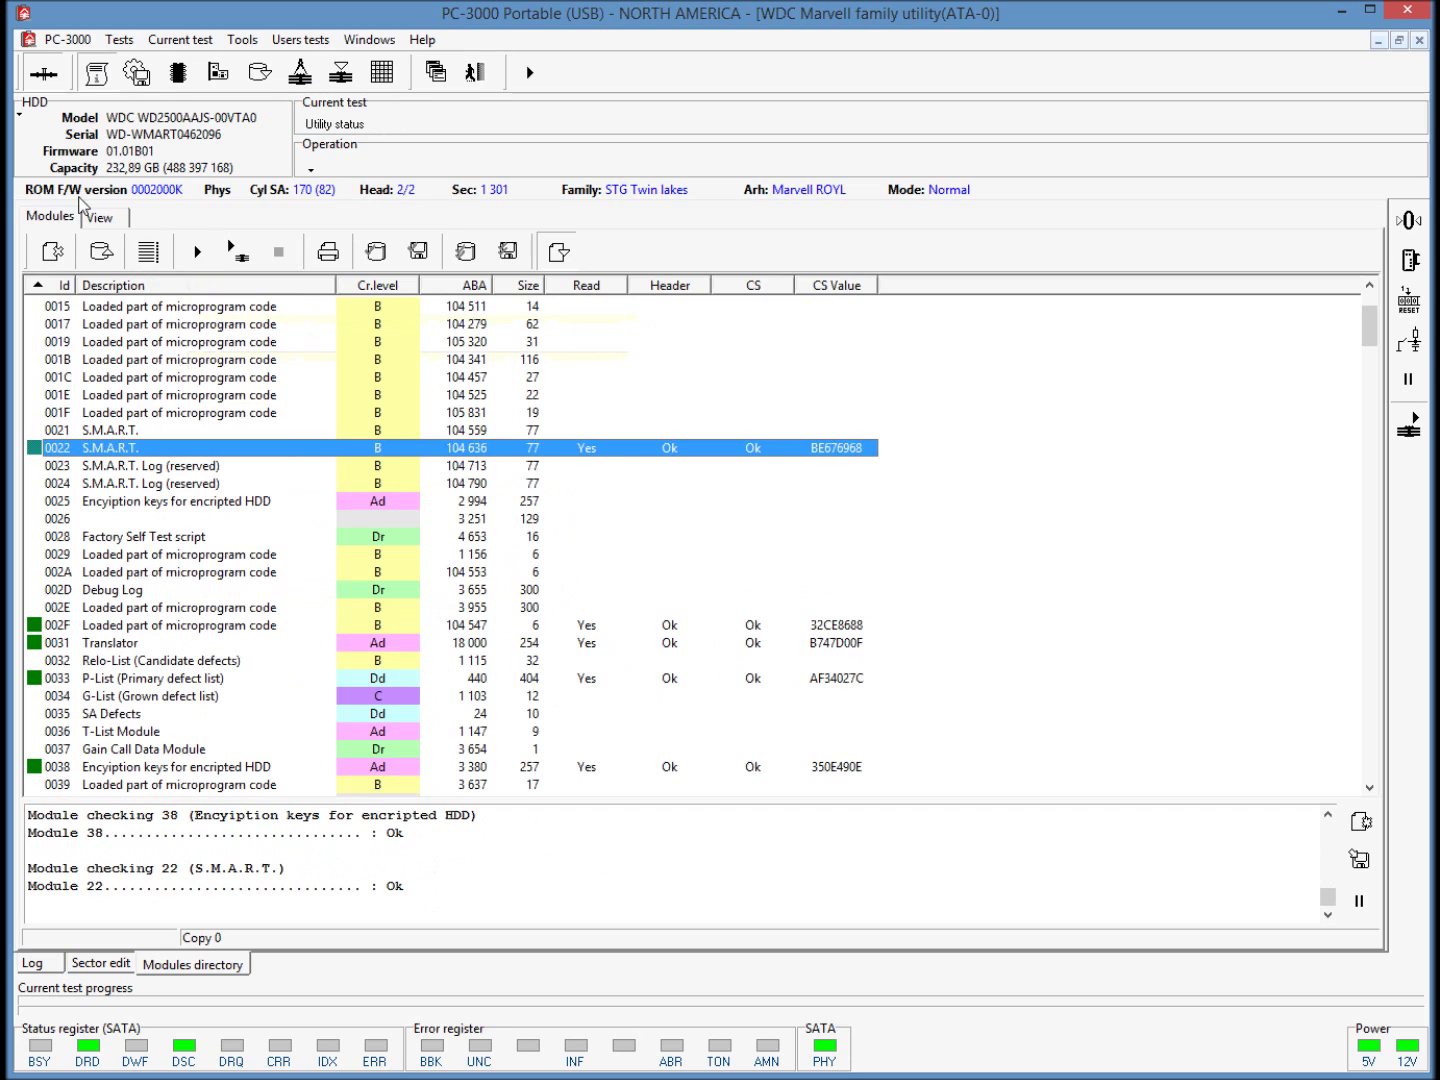
Step: Power-cycle the drive, exit the family utility and restart it in Normal mode with autodetection, loading resources from HDD
{"action": "left_click", "coordinate": [42, 76]}
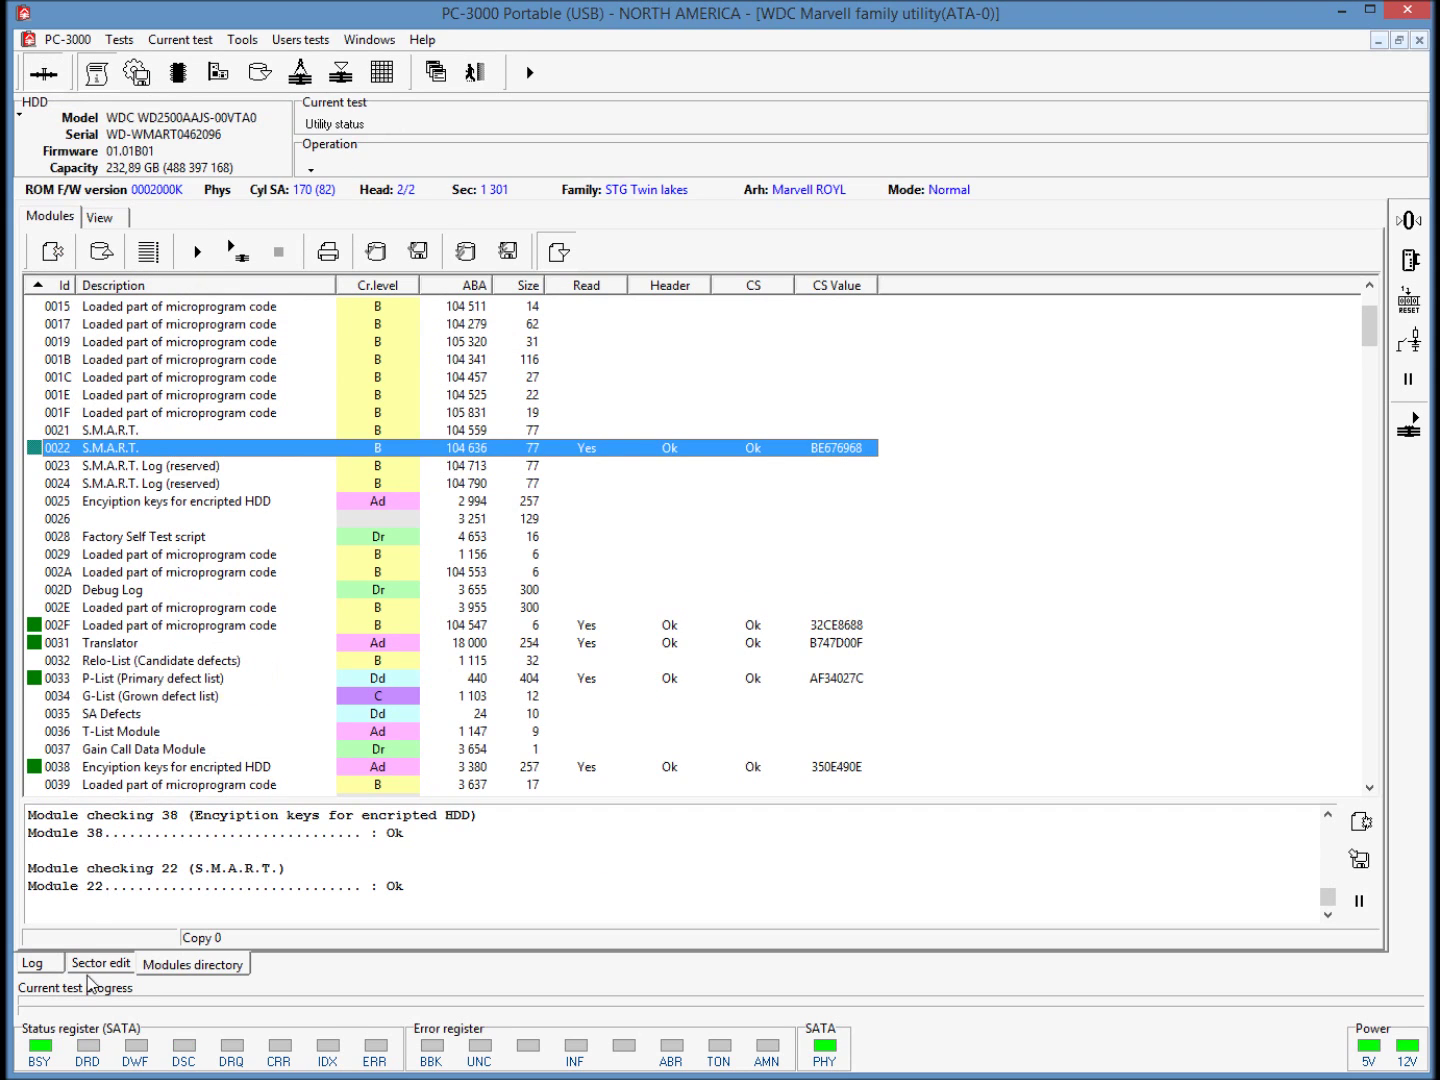
{"action": "left_click", "coordinate": [41, 963]}
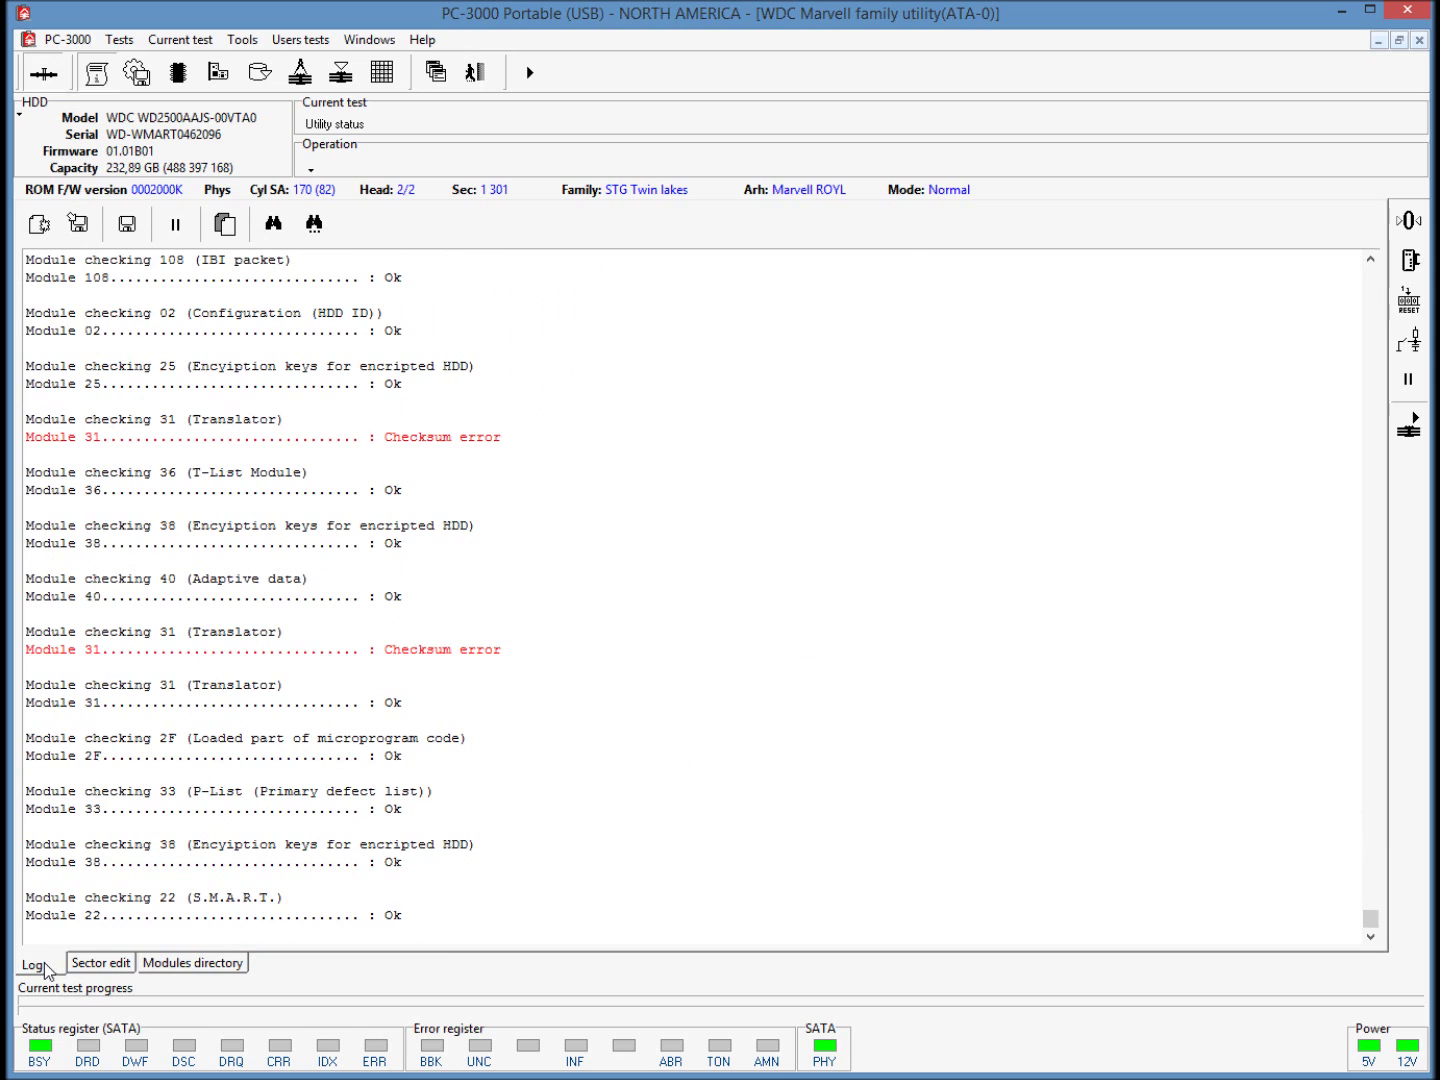
{"action": "left_click", "coordinate": [477, 74]}
{"action": "double_click", "coordinate": [581, 237]}
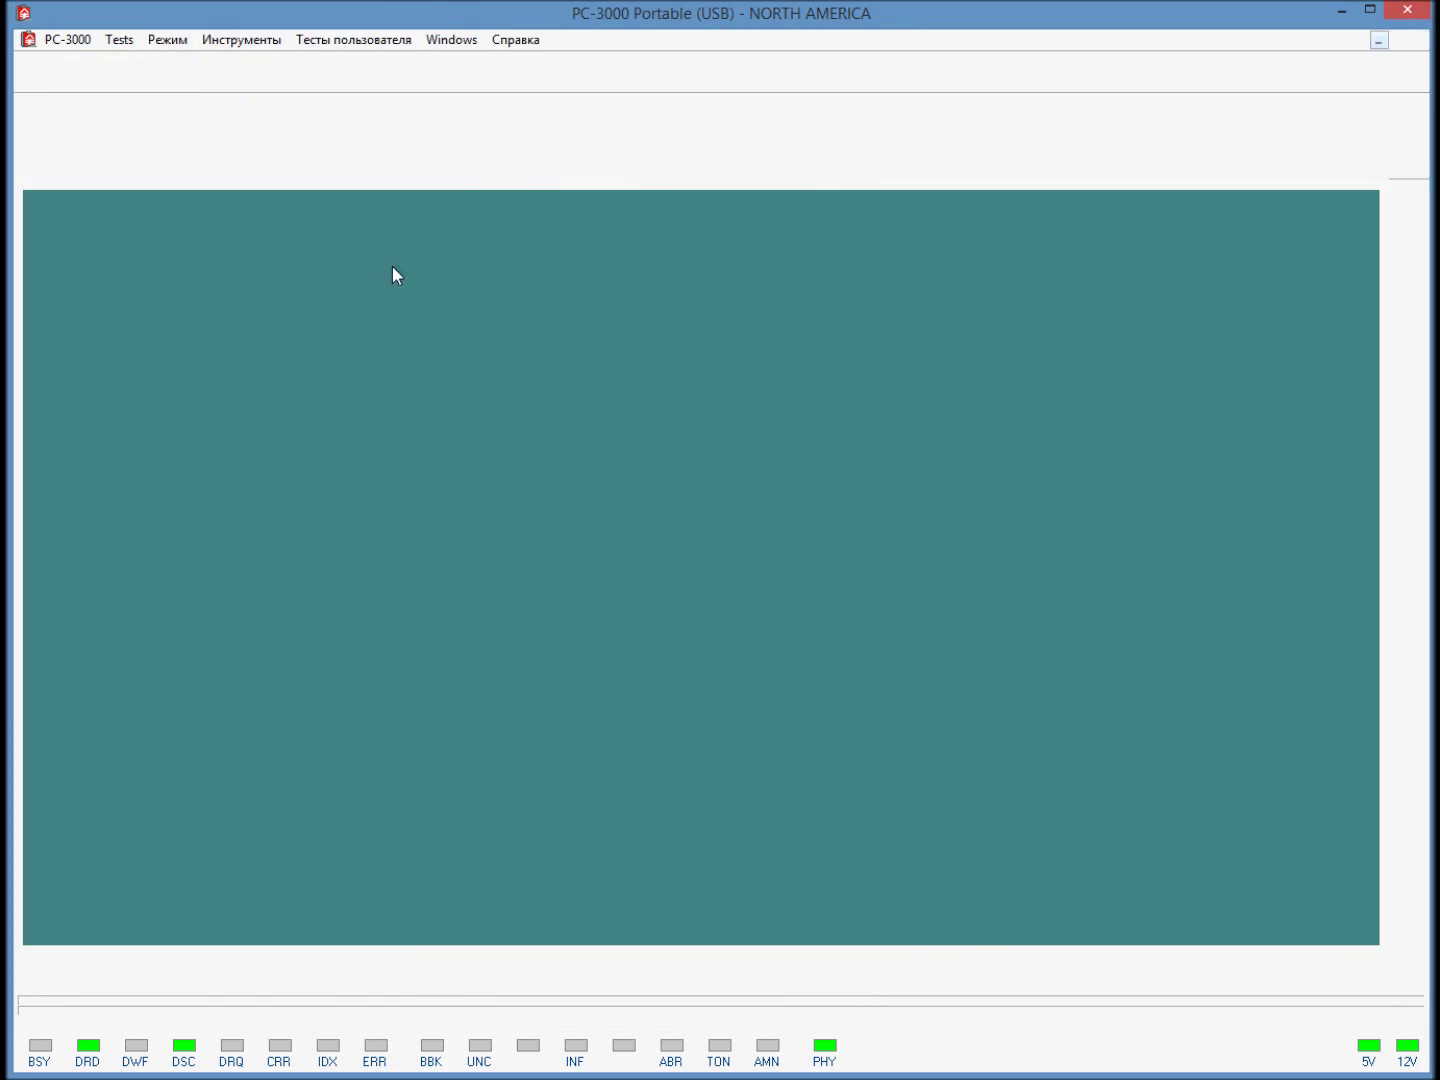
{"action": "left_click", "coordinate": [678, 864]}
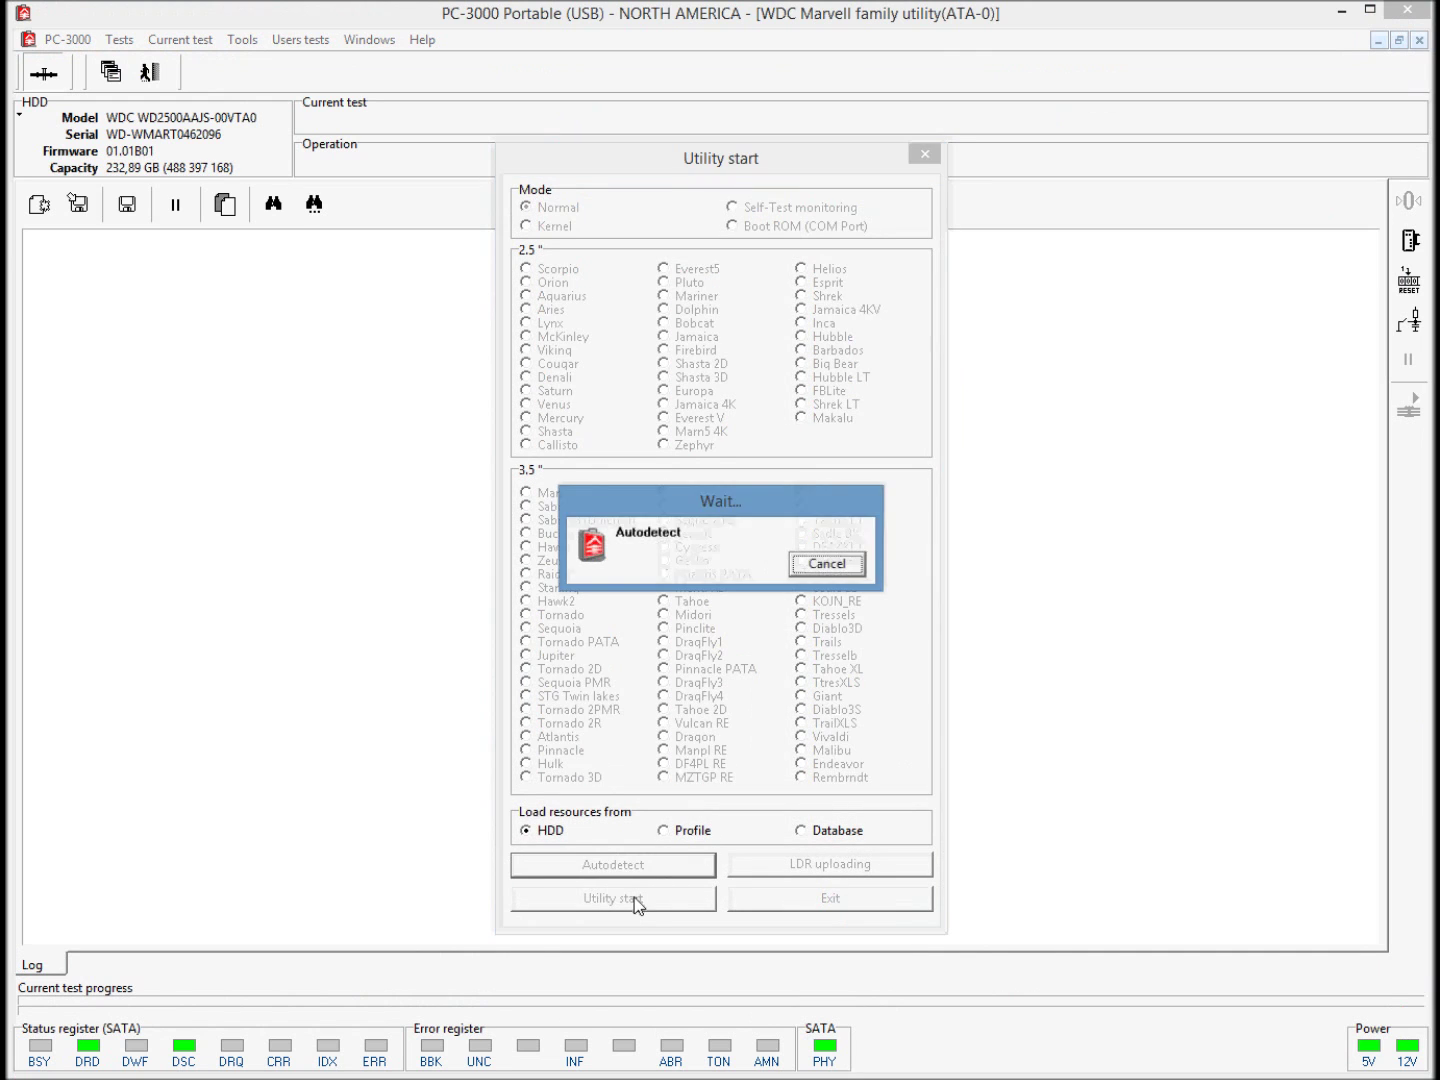
{"action": "left_click", "coordinate": [614, 901]}
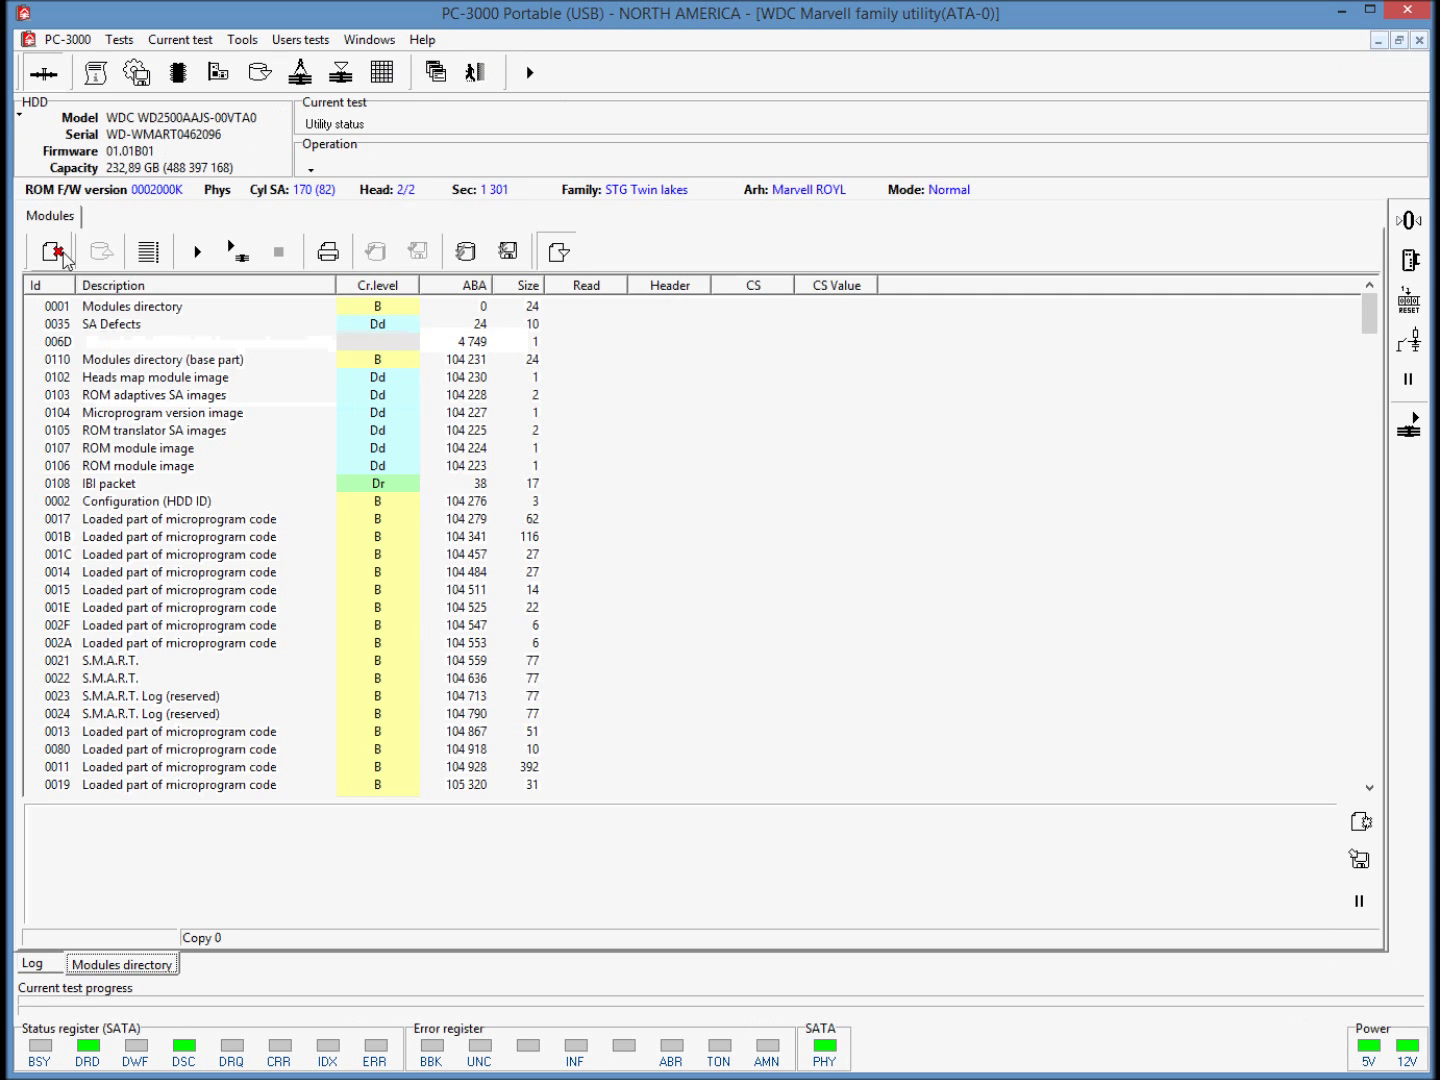
Step: Find Translator module 0031 in the reloaded modules directory, sorted by ID, and check that single module
{"action": "left_click", "coordinate": [113, 750]}
{"action": "scroll", "coordinate": [113, 735], "scroll_direction": "down", "scroll_amount": 6}
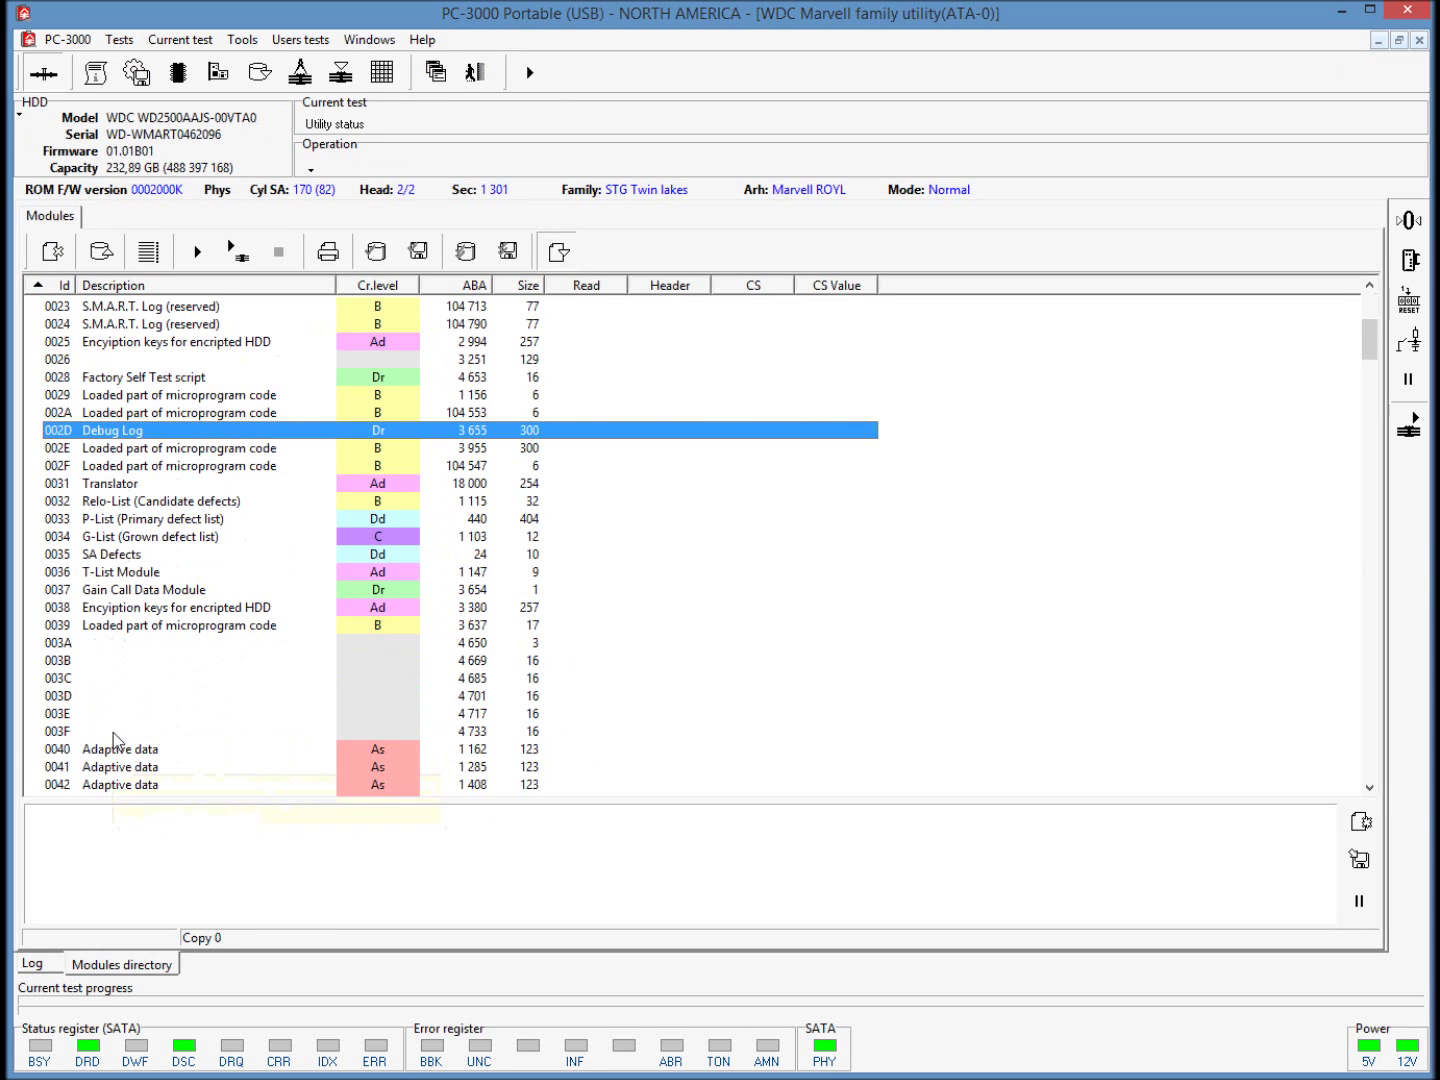
{"action": "double_click", "coordinate": [125, 485]}
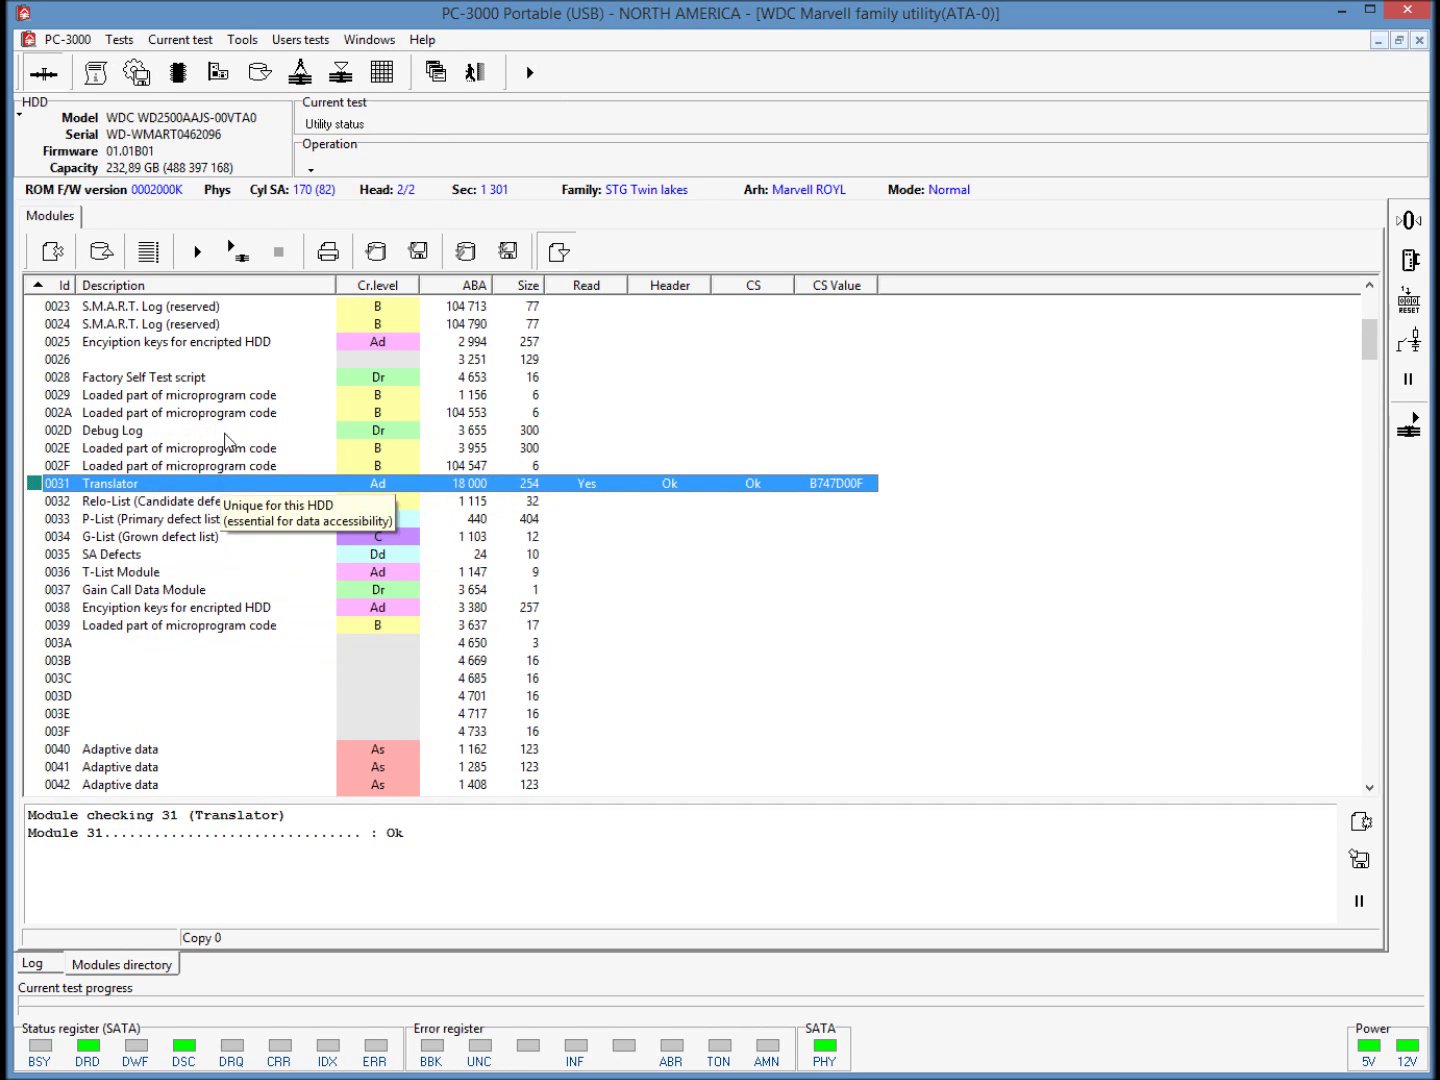
Step: Launch Sector Edit, read the first and last sectors of the user area, and power off the drive
{"action": "left_click", "coordinate": [242, 40]}
{"action": "left_click", "coordinate": [279, 177]}
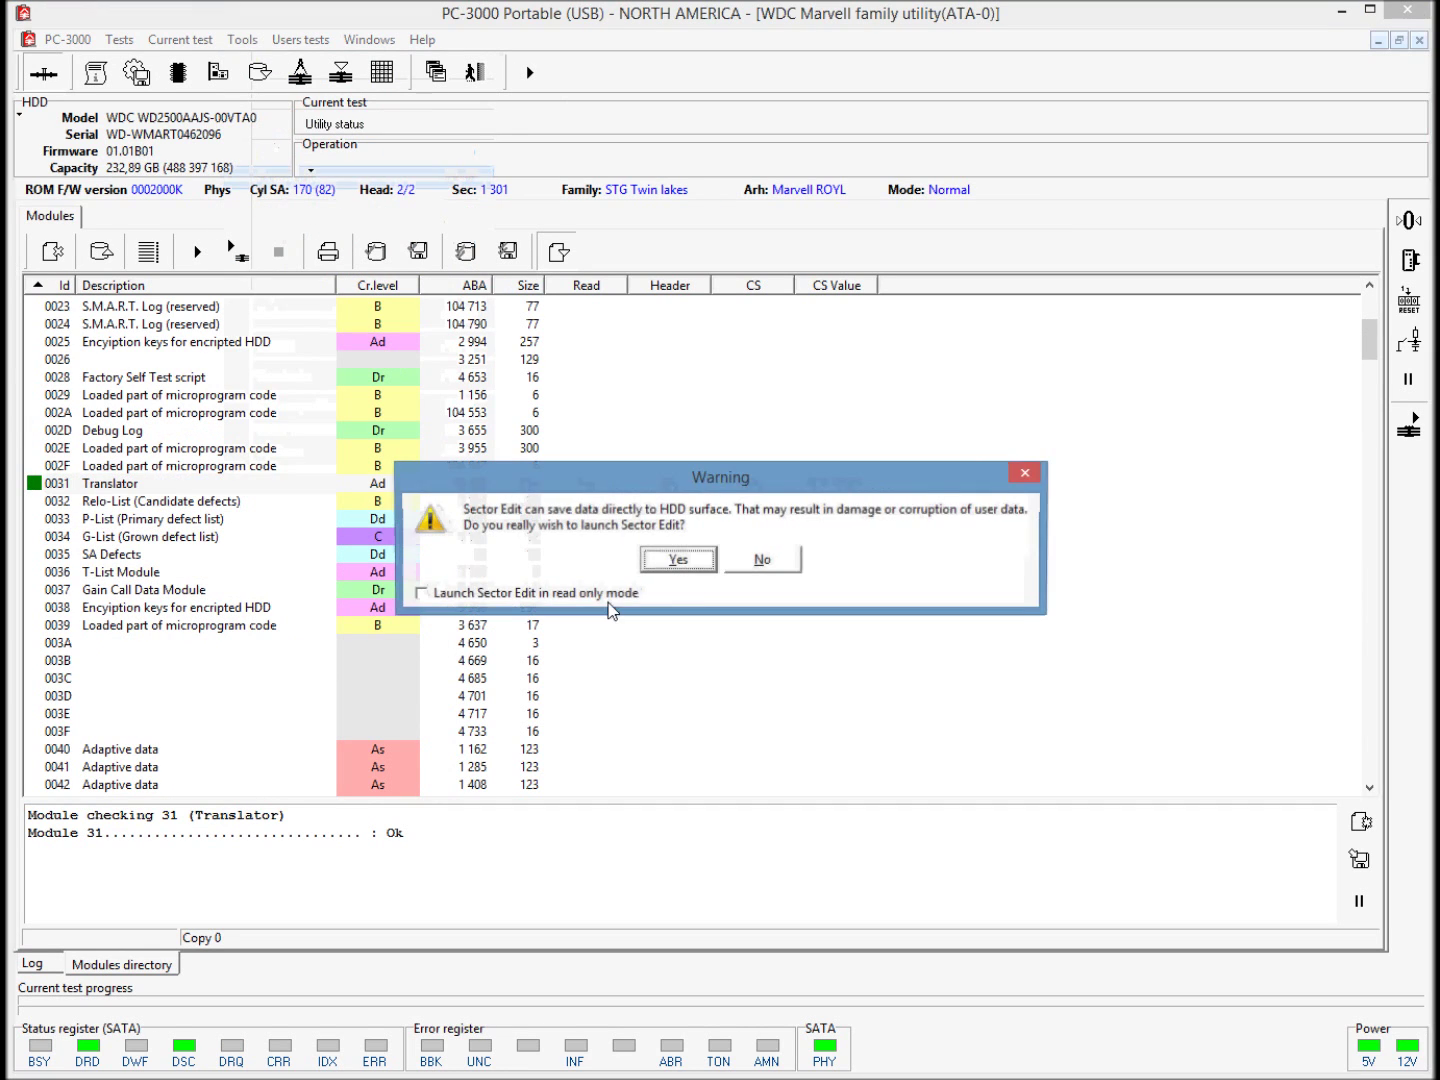
{"action": "left_click", "coordinate": [679, 559]}
{"action": "left_click", "coordinate": [743, 575]}
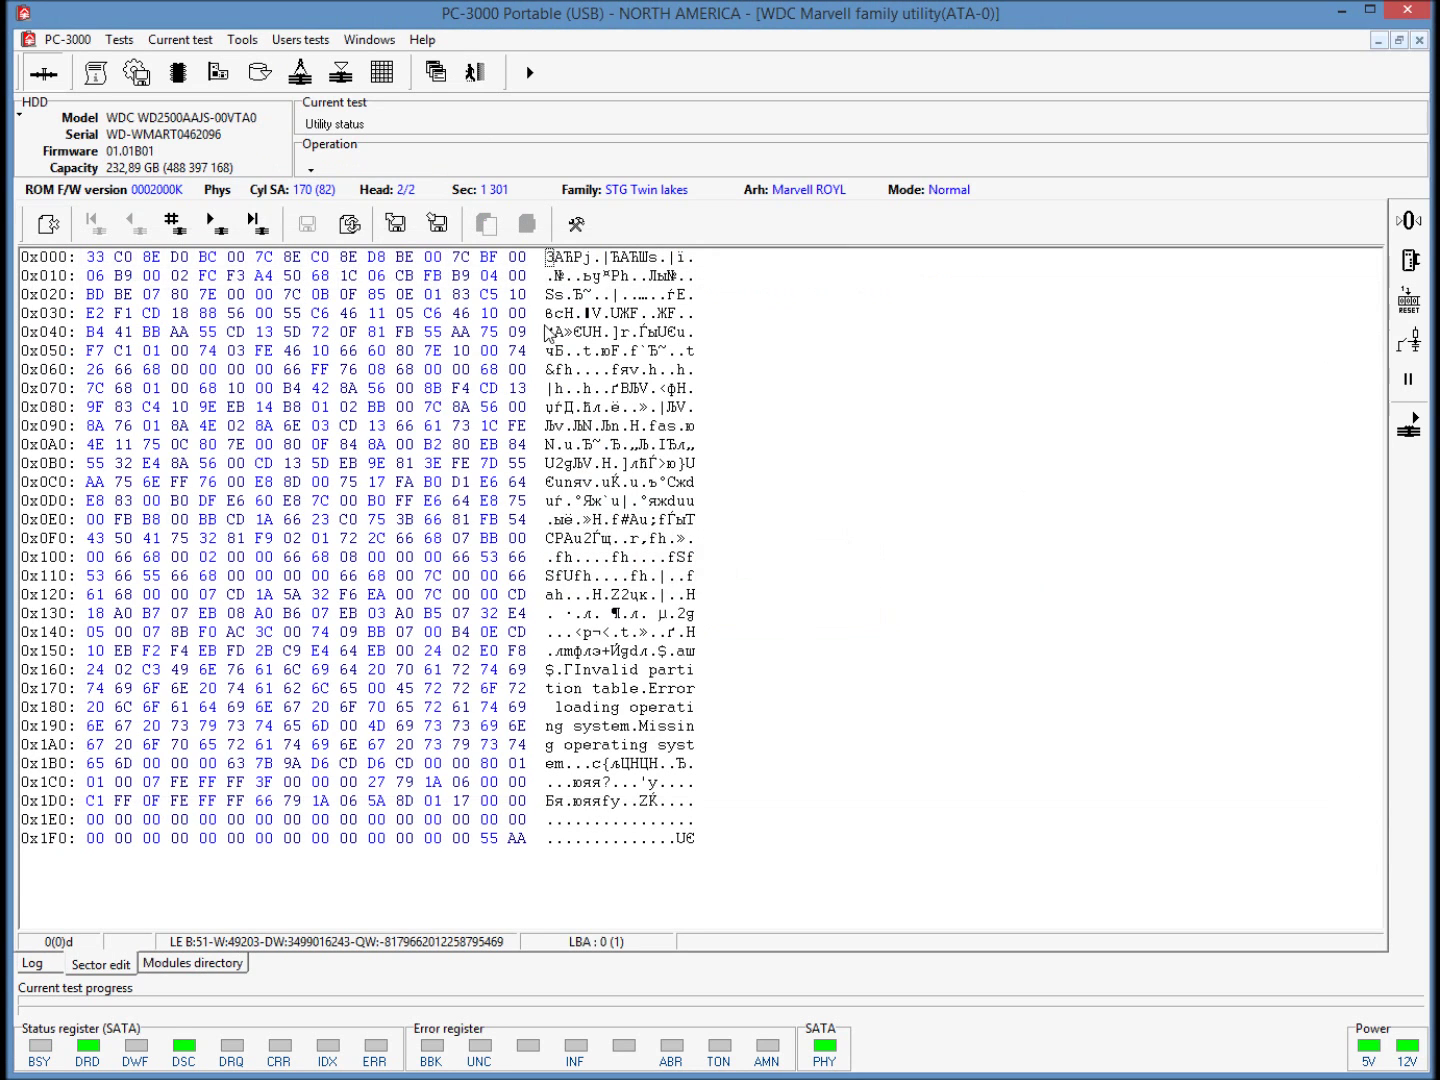
{"action": "left_click", "coordinate": [258, 229]}
{"action": "left_click", "coordinate": [93, 224]}
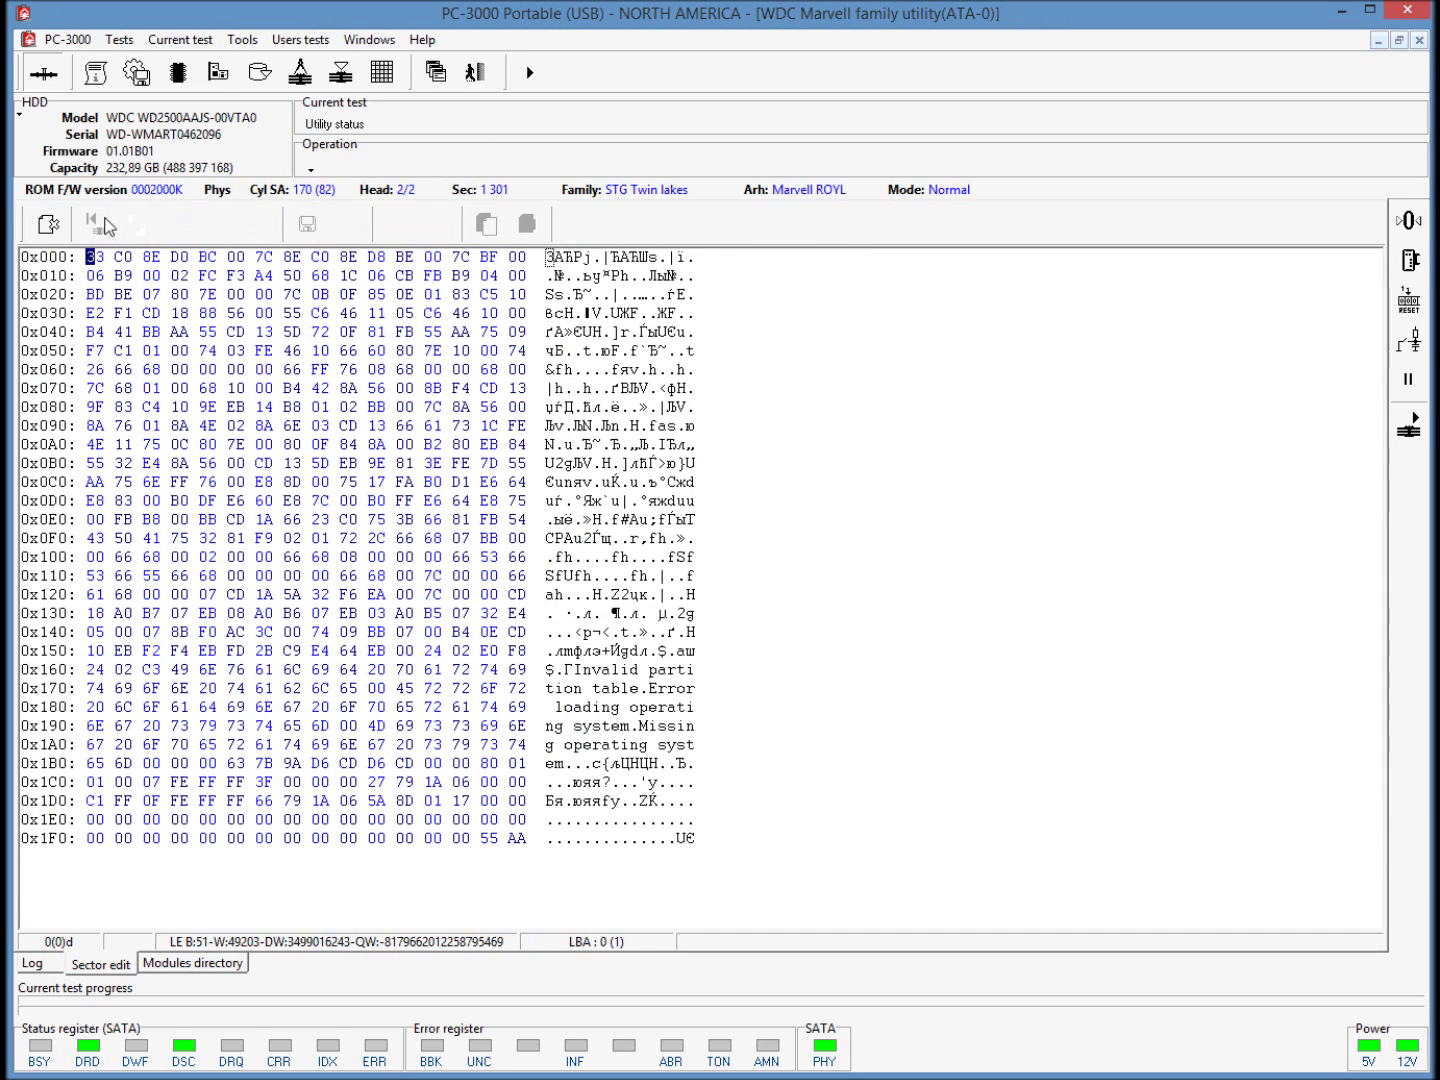
{"action": "left_click", "coordinate": [251, 228]}
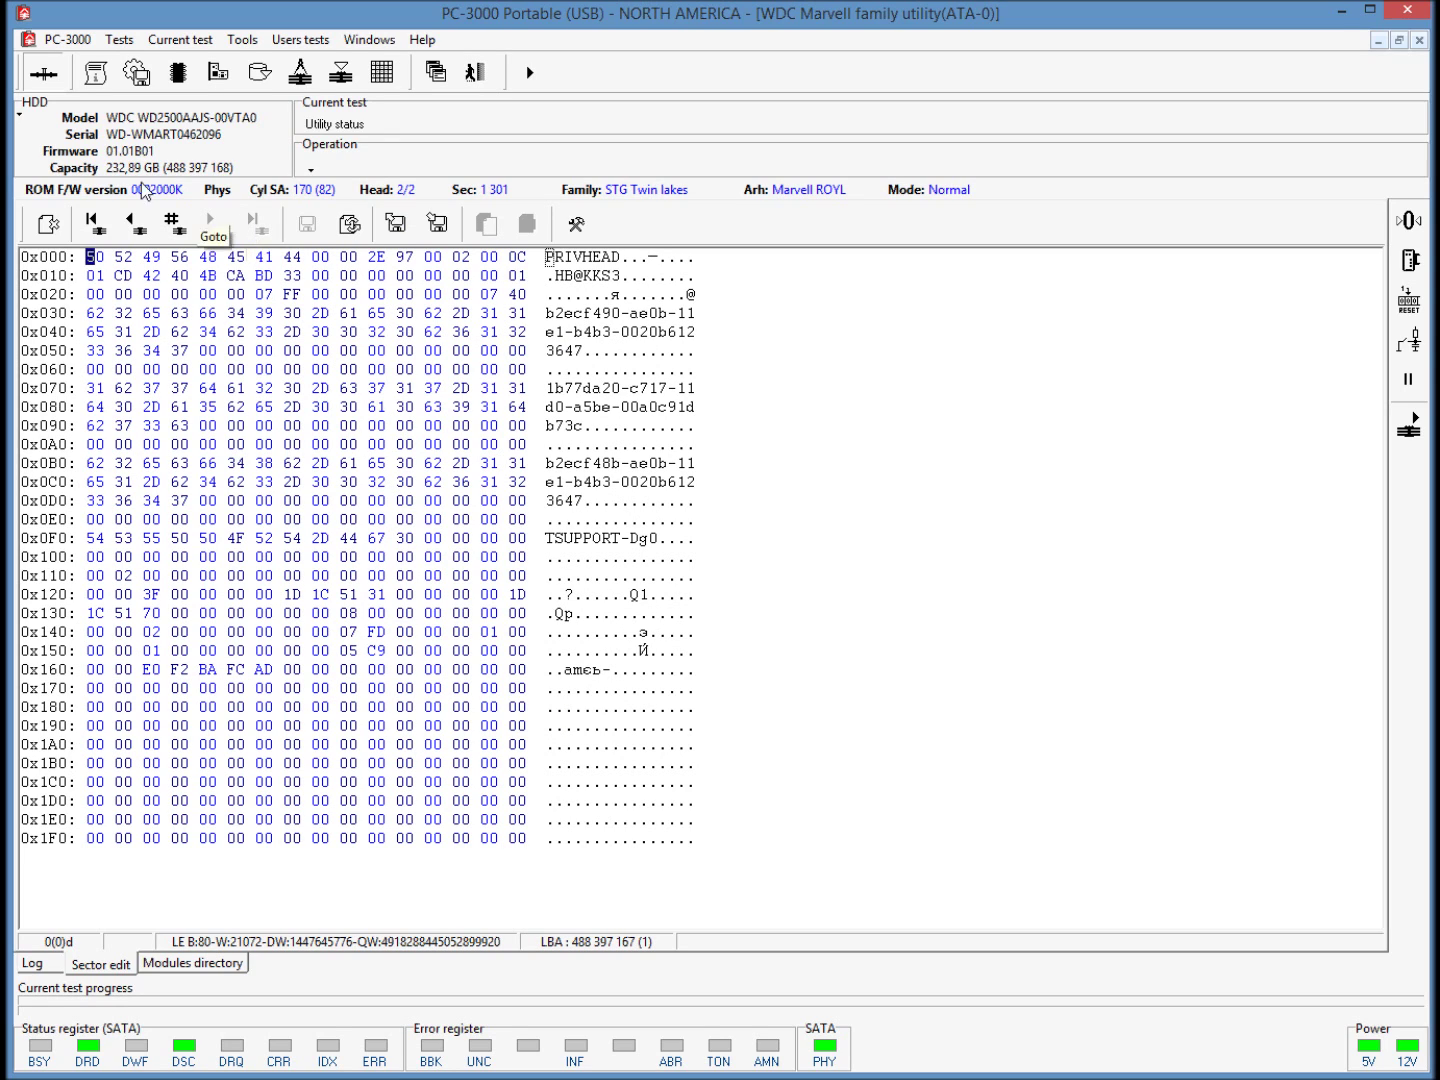
{"action": "left_click", "coordinate": [44, 75]}
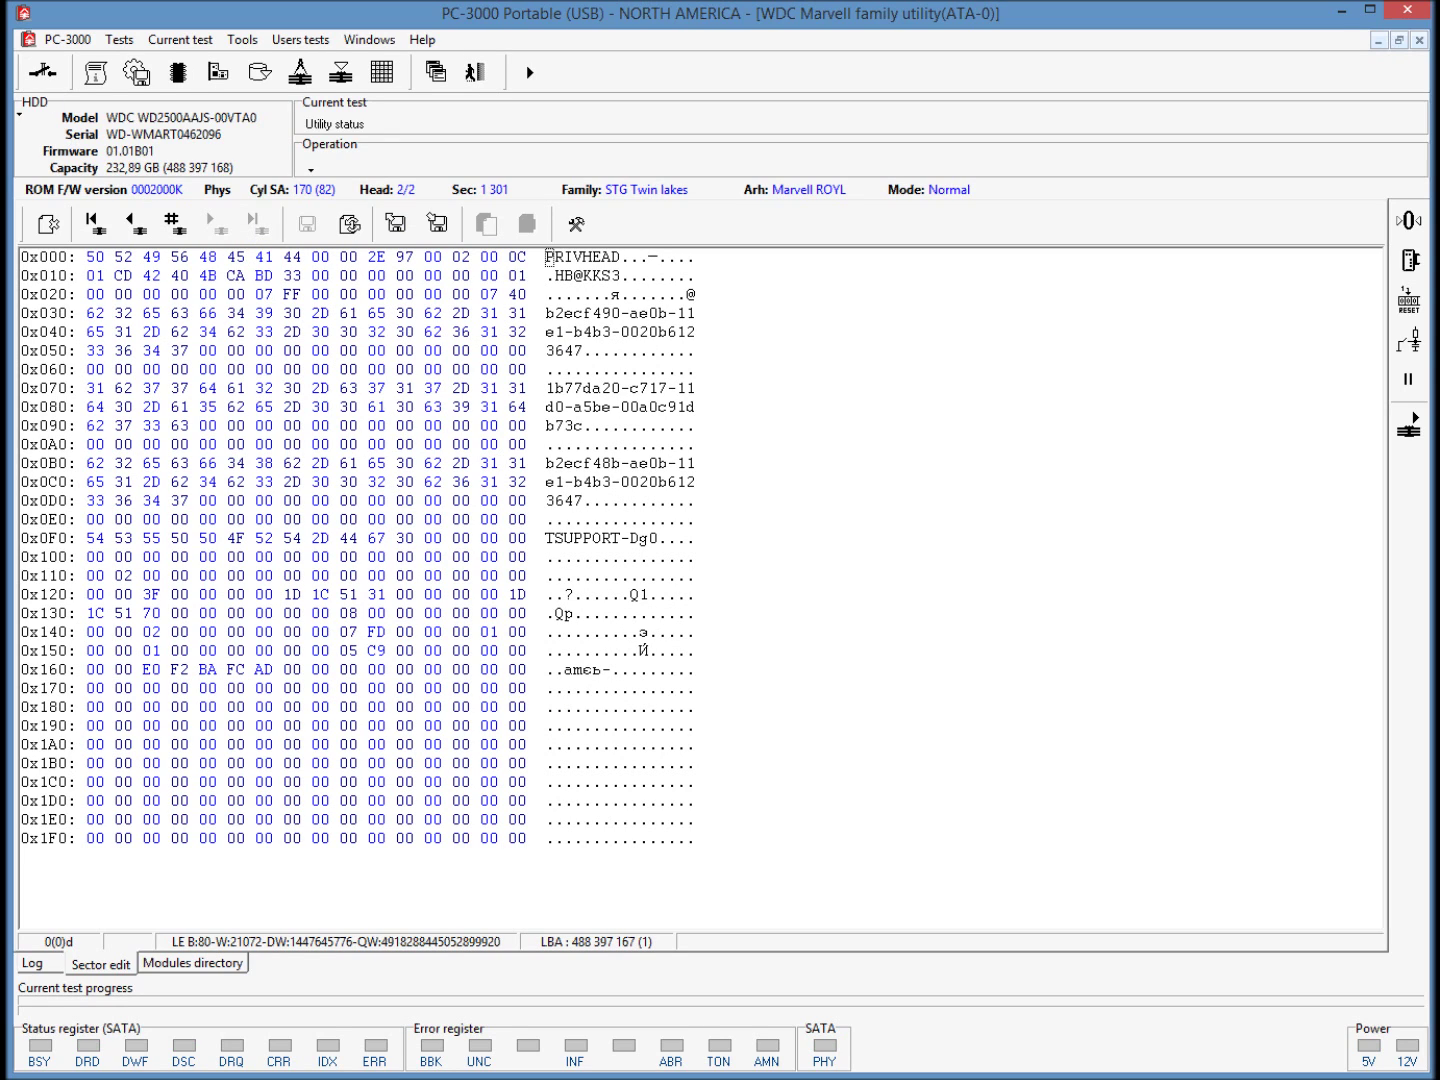